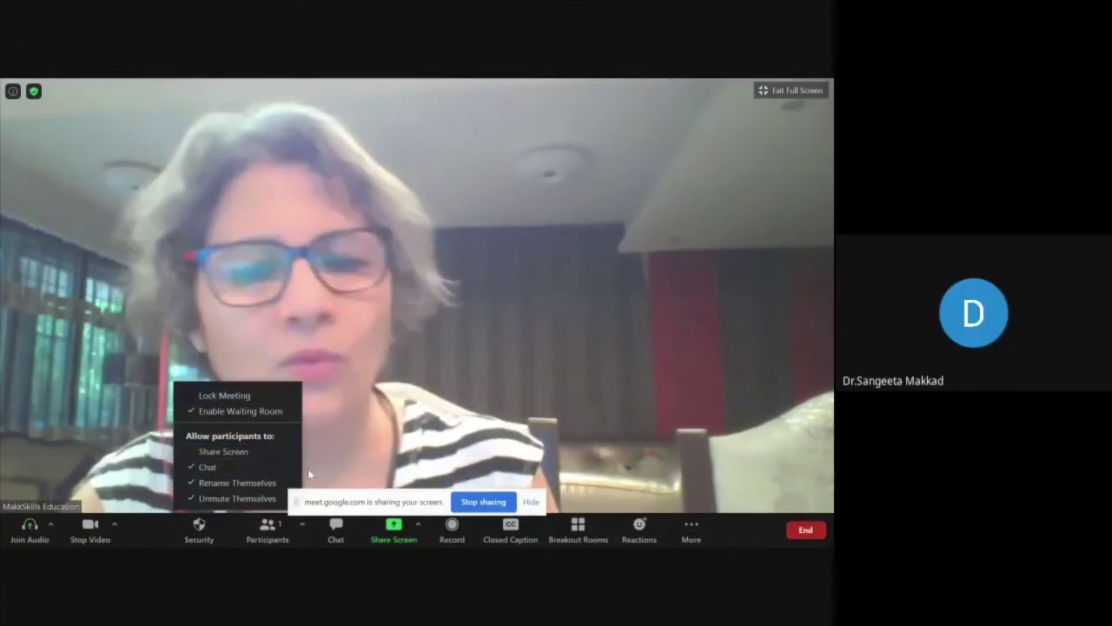
Lock the meeting for new participants and unlock it again
left_click(246, 399)
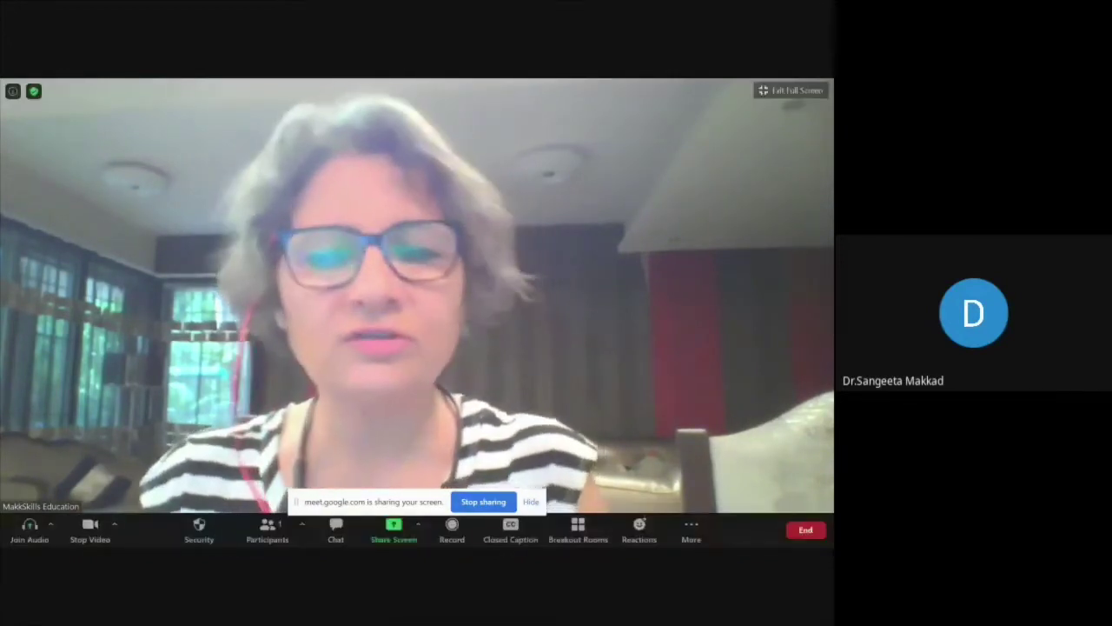
left_click(193, 532)
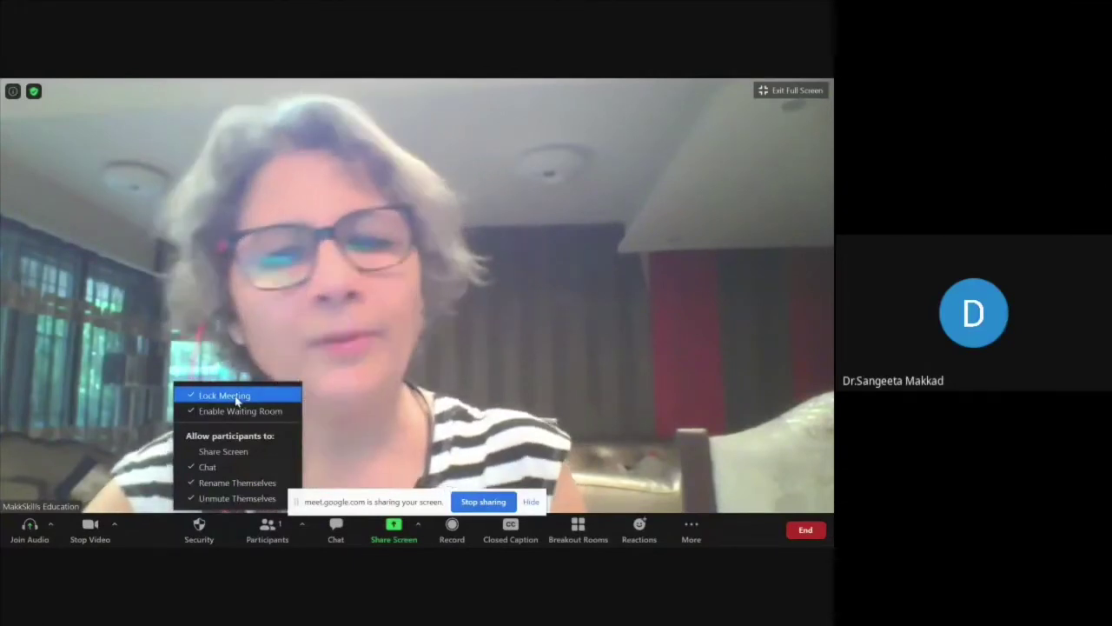
left_click(237, 396)
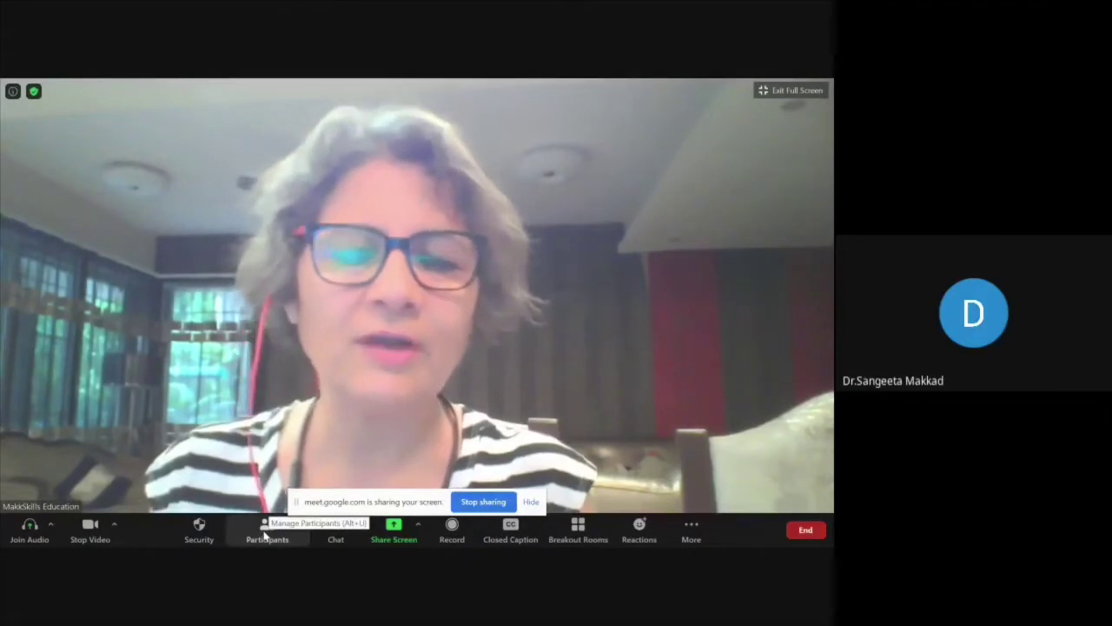
Open the participants list and move its window off the host's face in the video
left_click(264, 537)
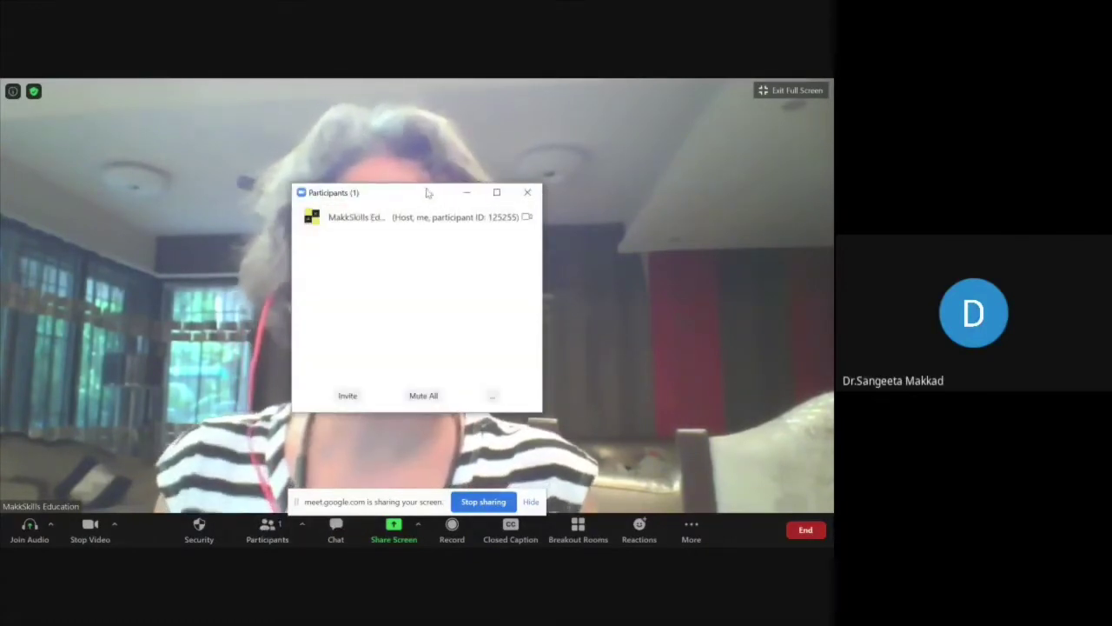
left_click_drag(428, 193, 689, 137)
mouse_move(599, 173)
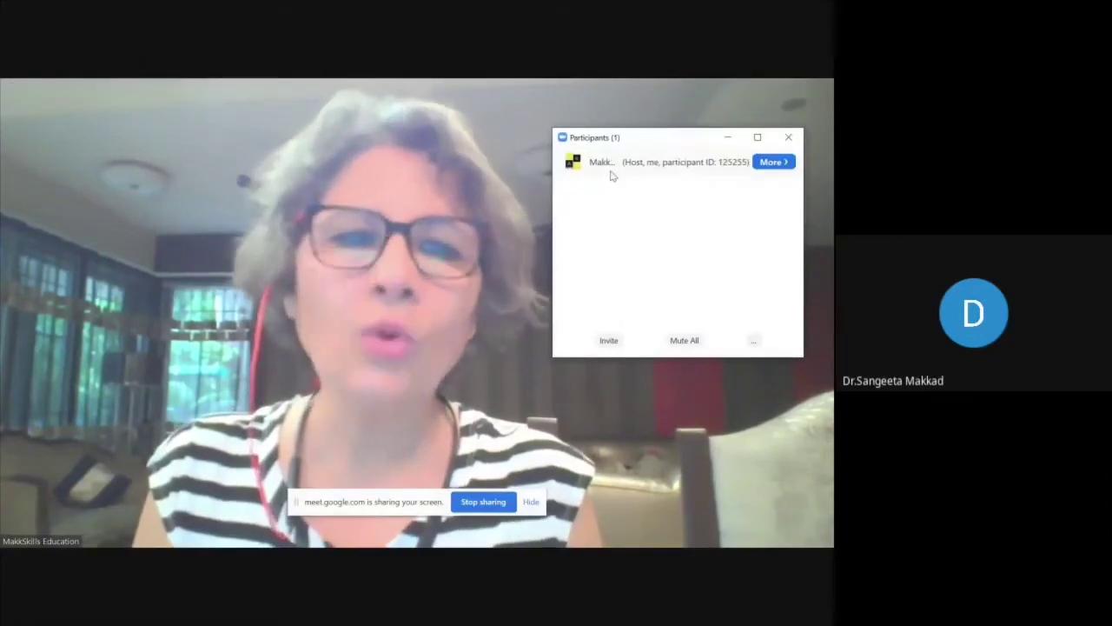
Rename the host in the participants list, replacing the organisation name with the host's title and full name
left_click(769, 163)
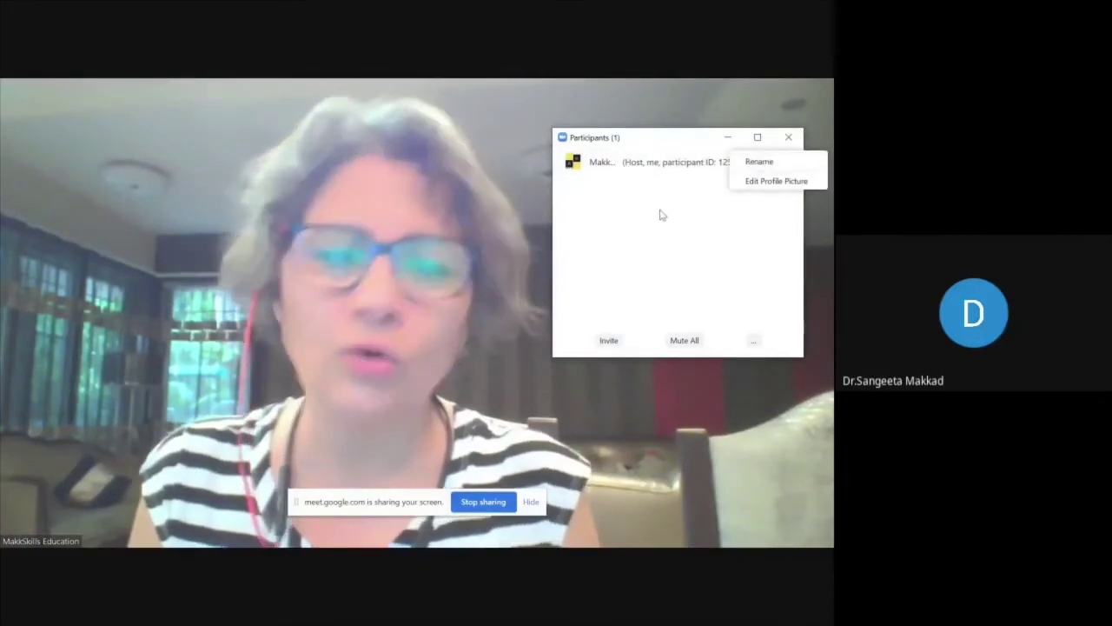
mouse_move(345, 344)
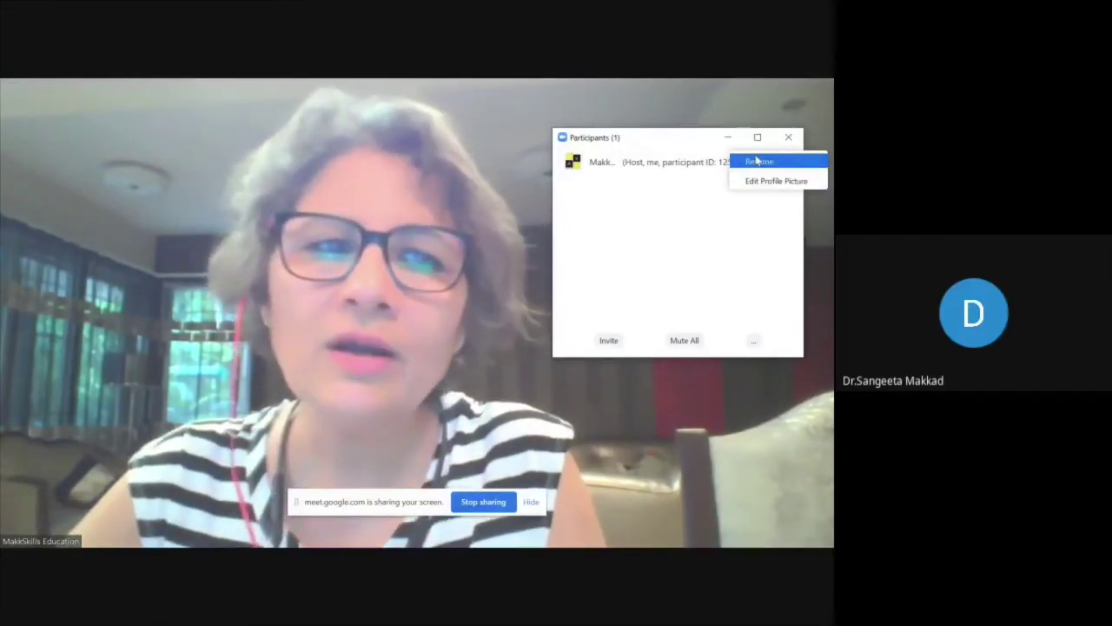
left_click(757, 161)
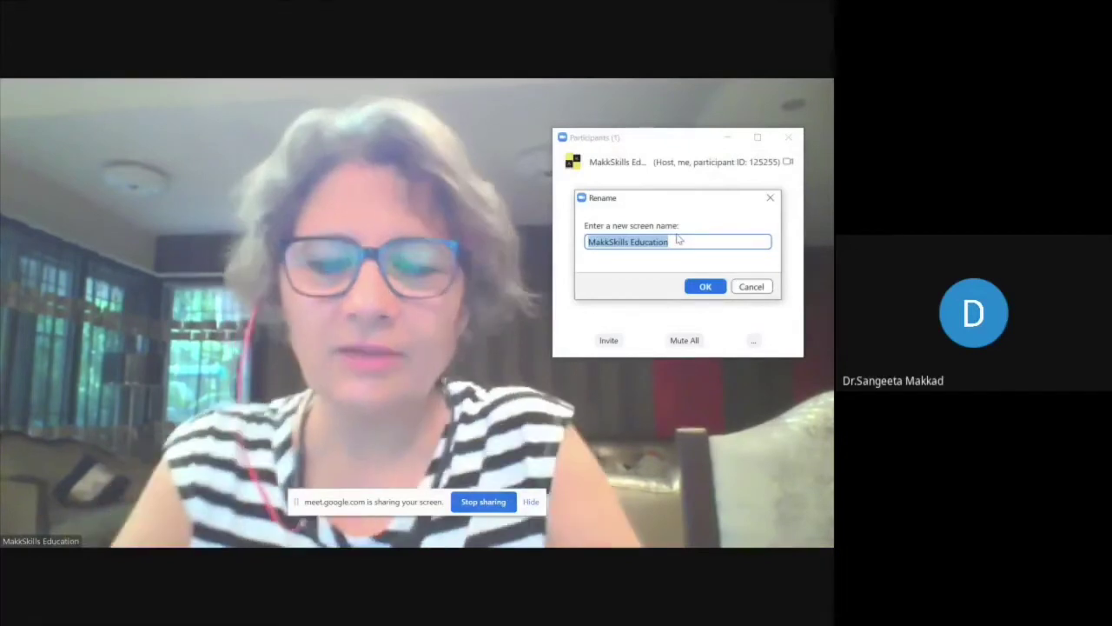
type("dr")
key("BackSpace")
key("BackSpace")
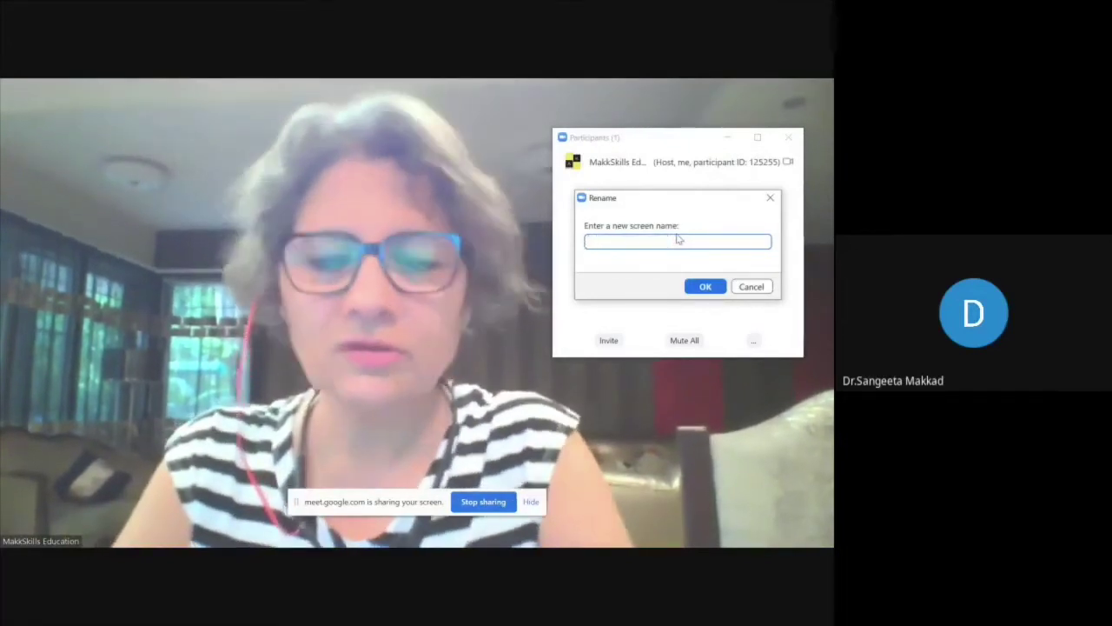
key("BackSpace")
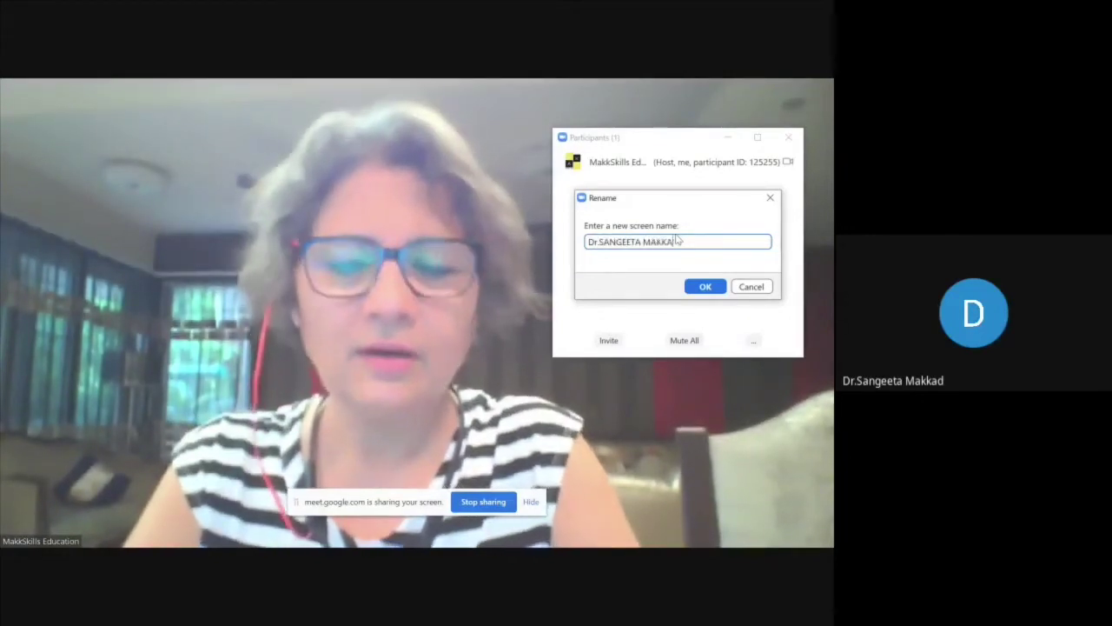
left_click(706, 285)
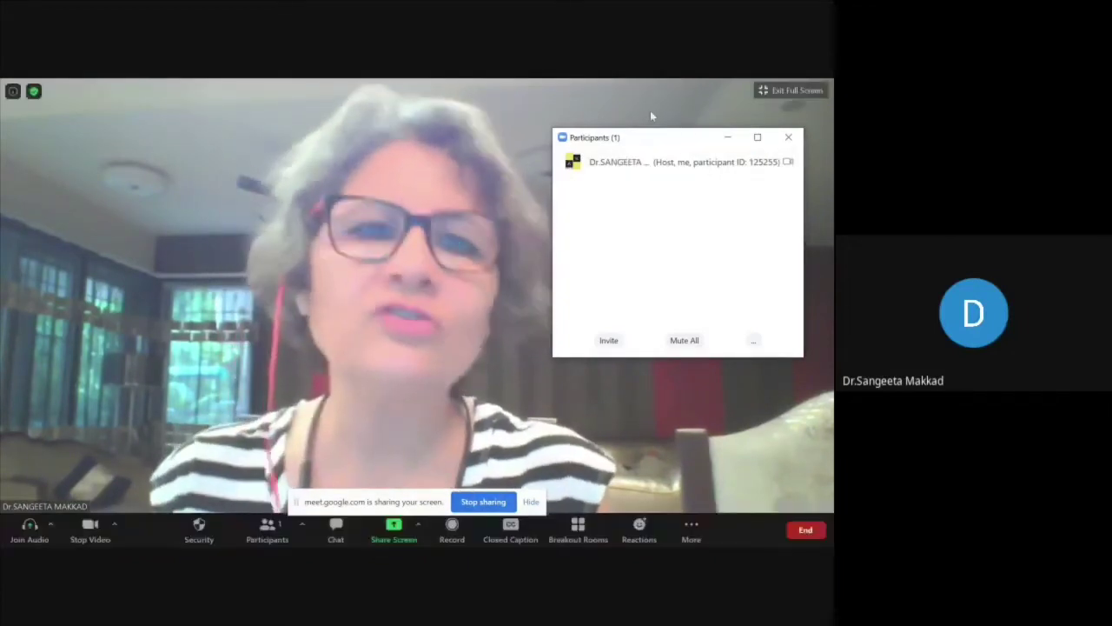
Close the participants list window
left_click(651, 113)
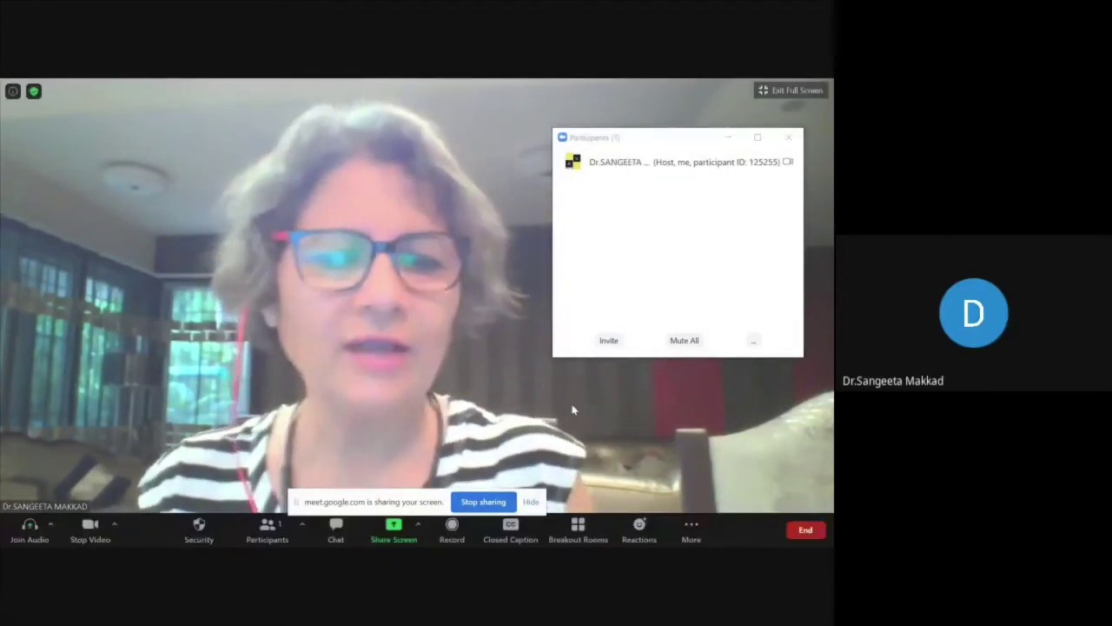
left_click(204, 535)
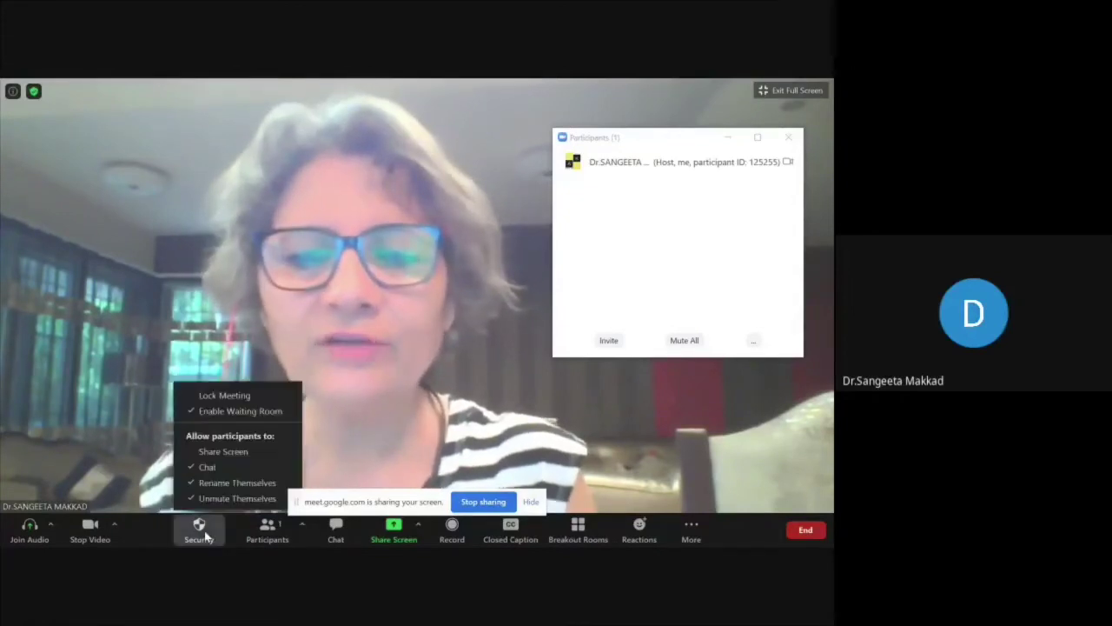
mouse_move(789, 165)
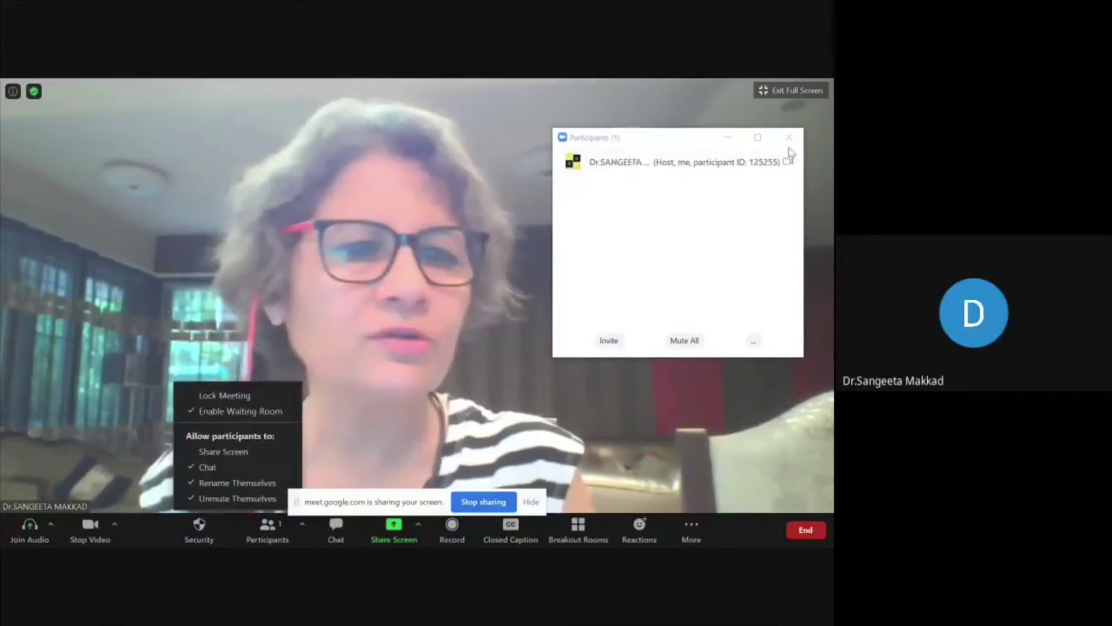
left_click(788, 140)
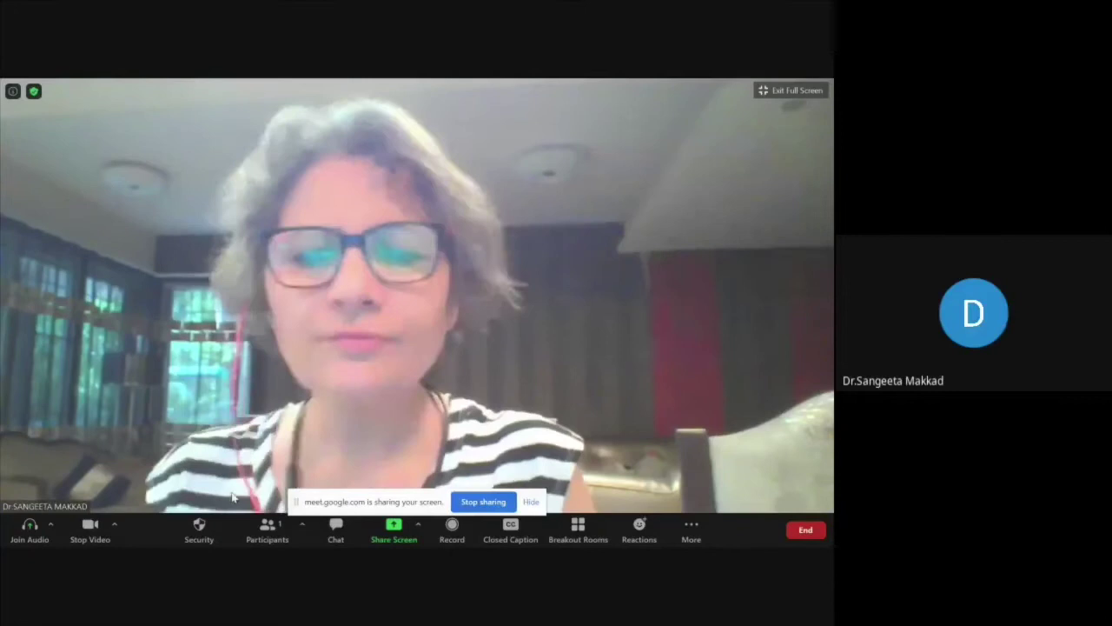
Disable the meeting's waiting room and enable it again
left_click(199, 528)
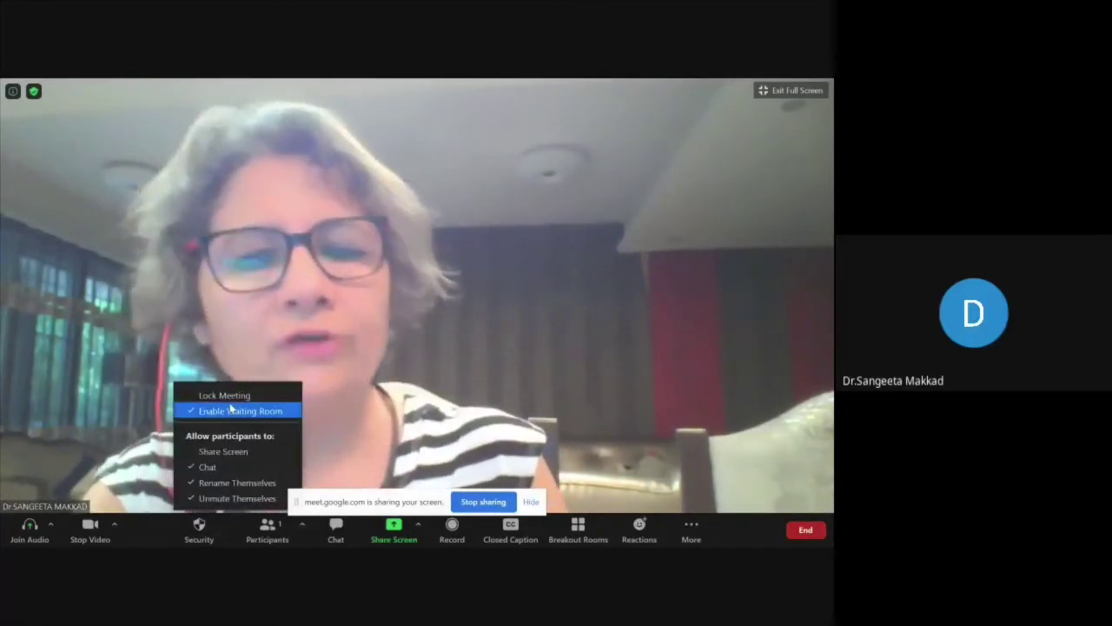
left_click(230, 412)
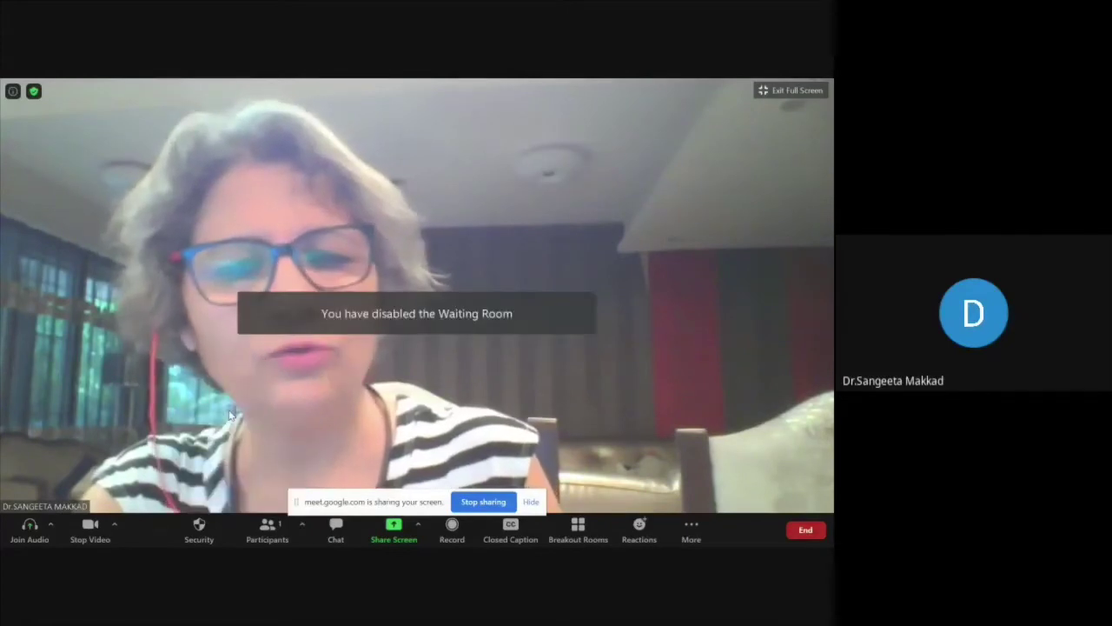
left_click(196, 529)
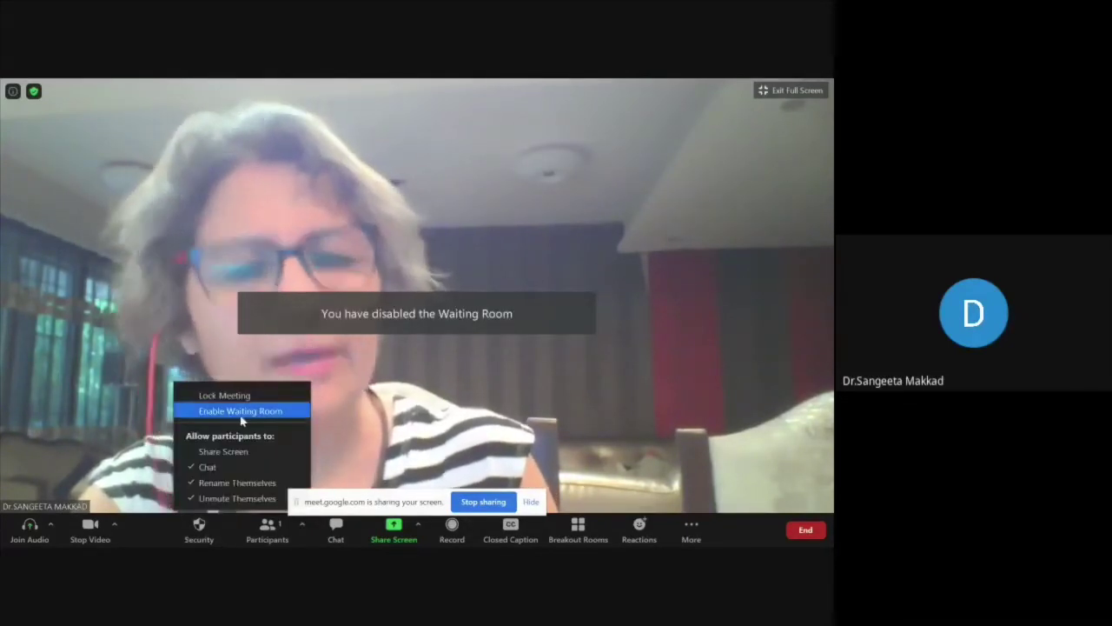
left_click(240, 412)
Allow participants to share their screen and withdraw that permission again
left_click(198, 529)
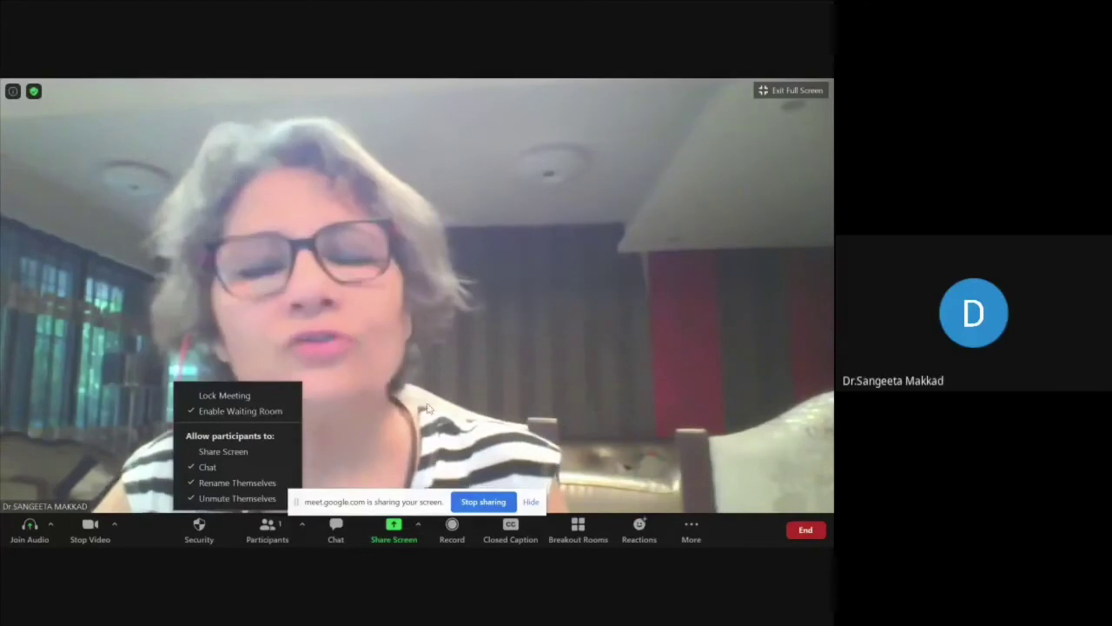
left_click(233, 455)
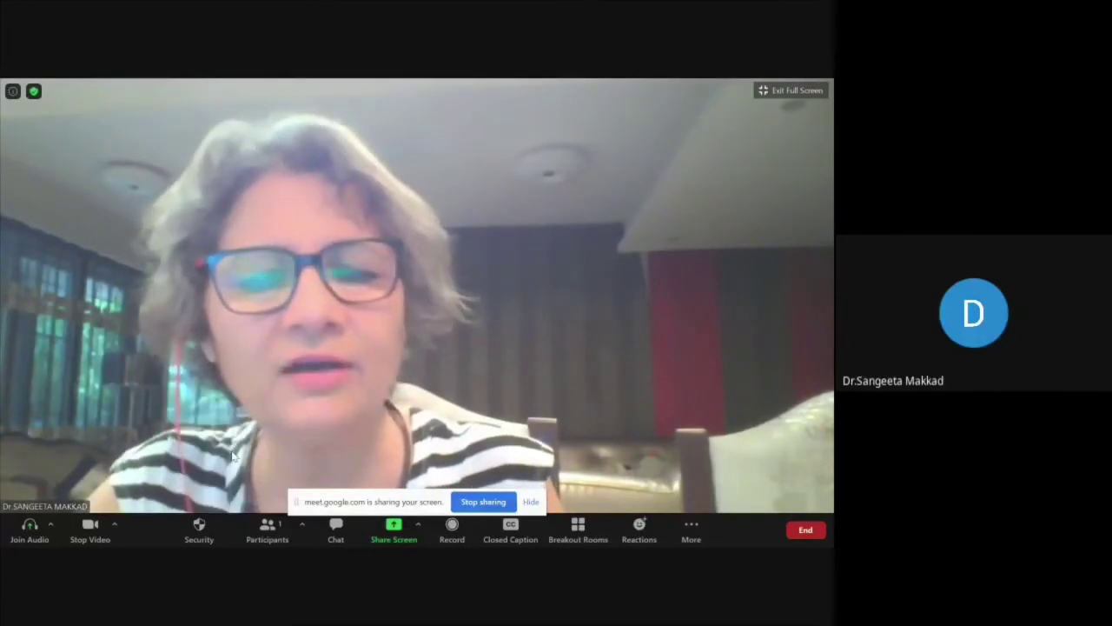
left_click(199, 528)
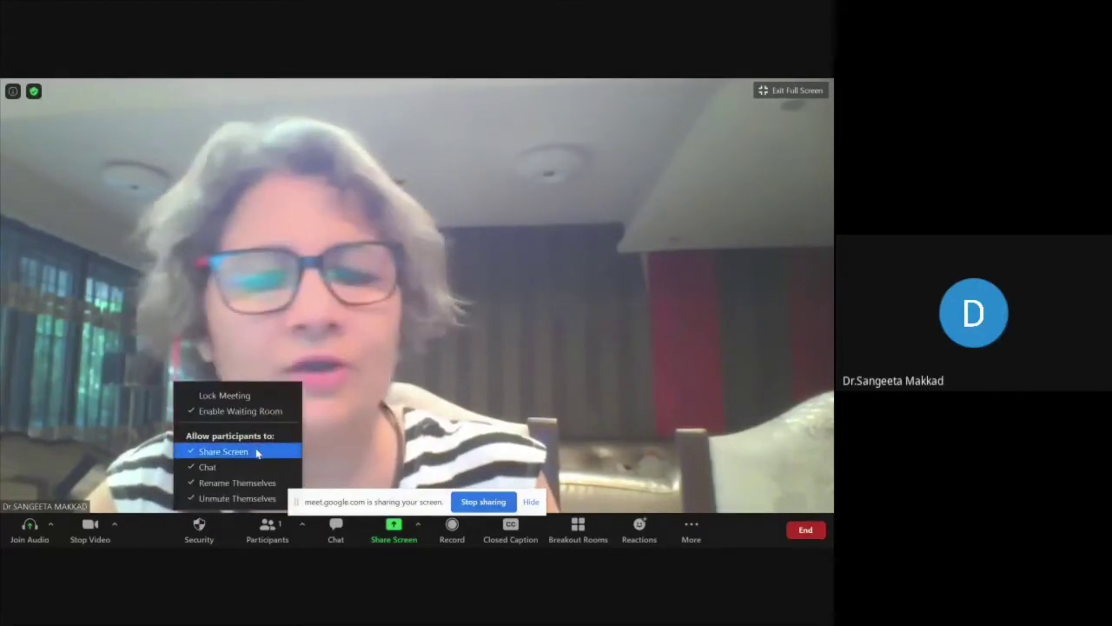
left_click(257, 451)
Open the meeting chat and send the message HELLO to Everyone
left_click(199, 529)
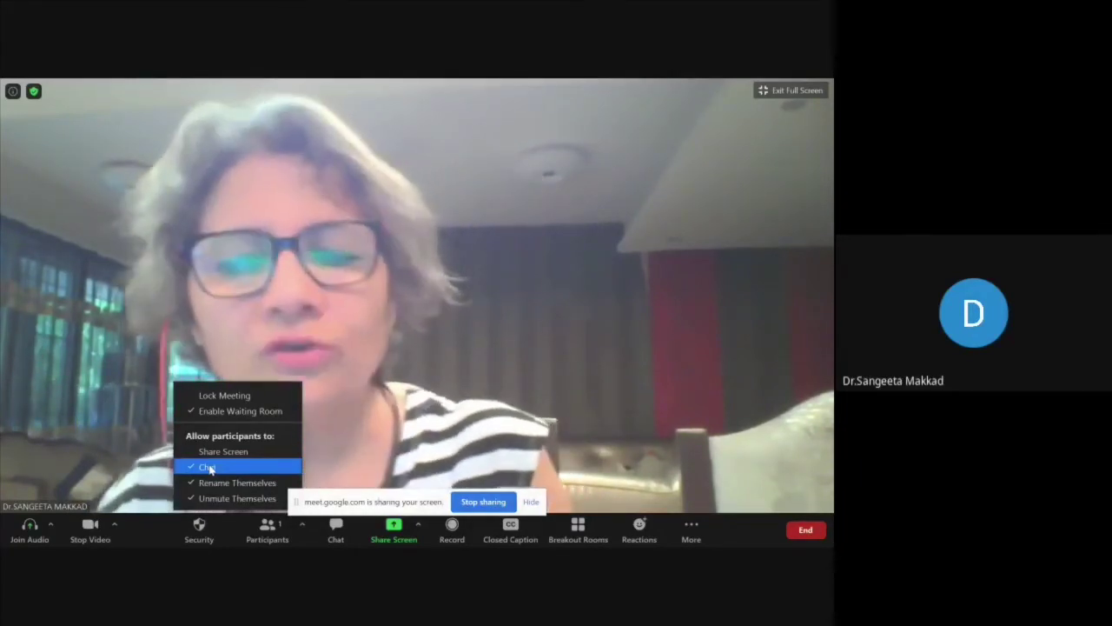
left_click(337, 532)
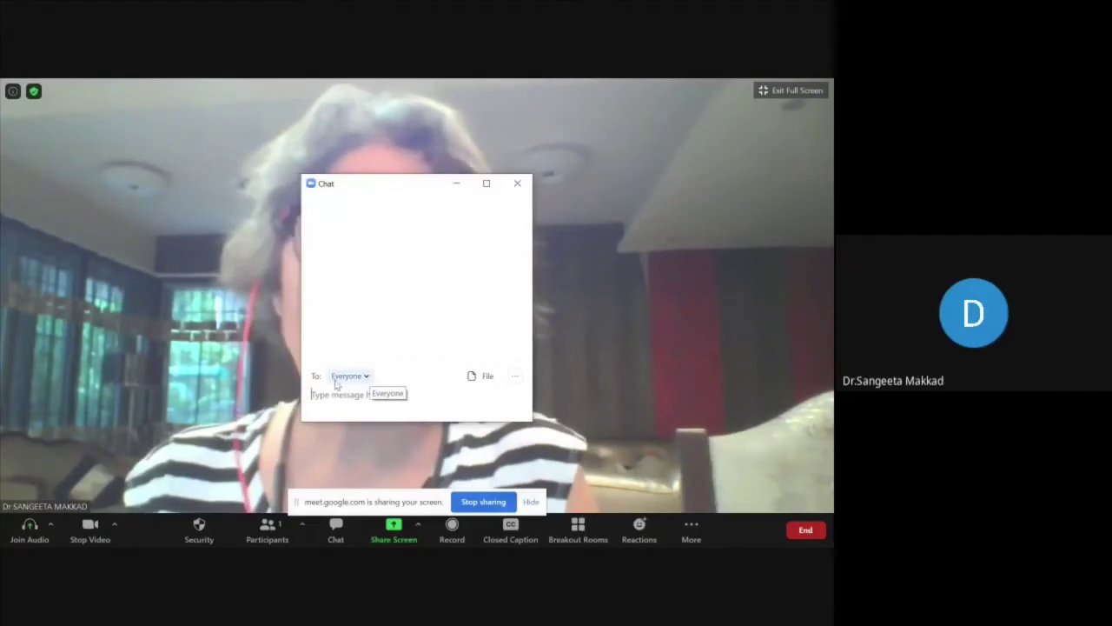
left_click(366, 377)
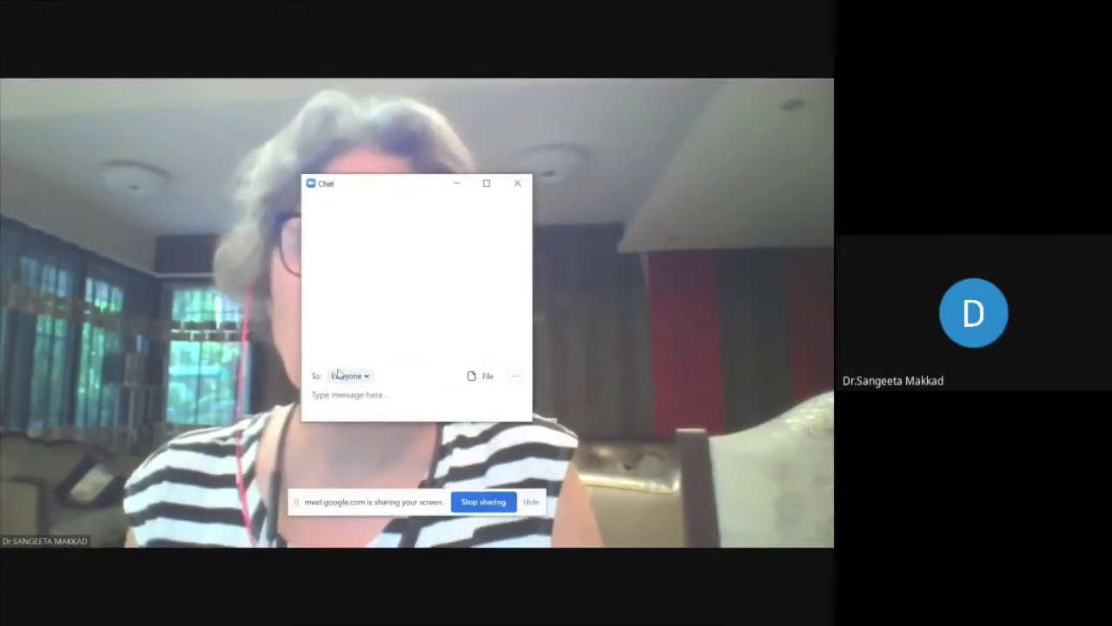
left_click(355, 395)
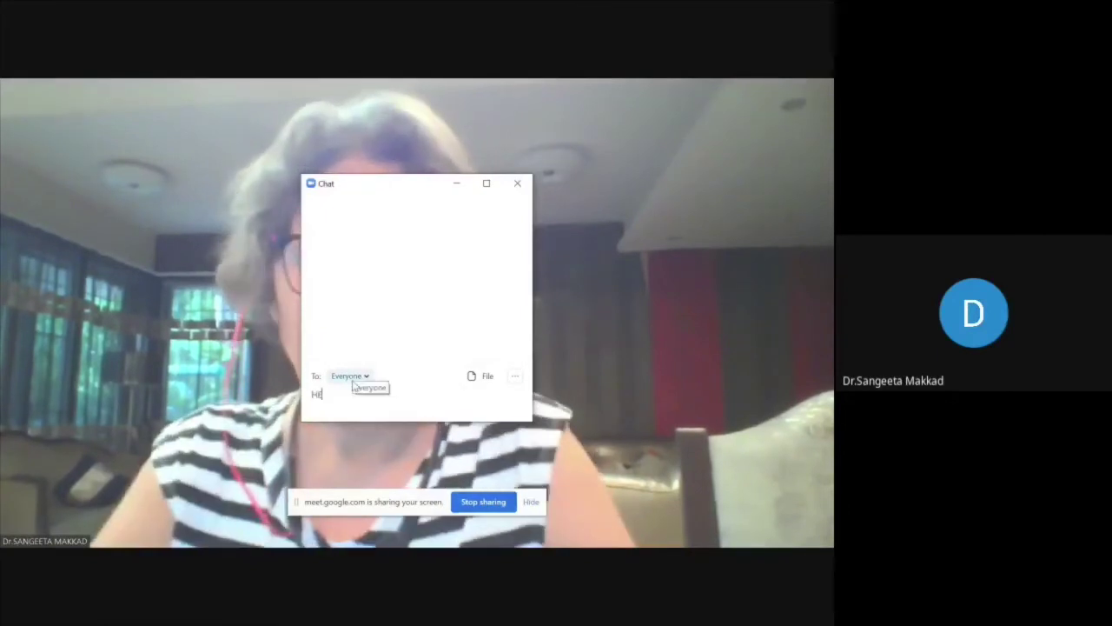
type("HELLO")
key("Return")
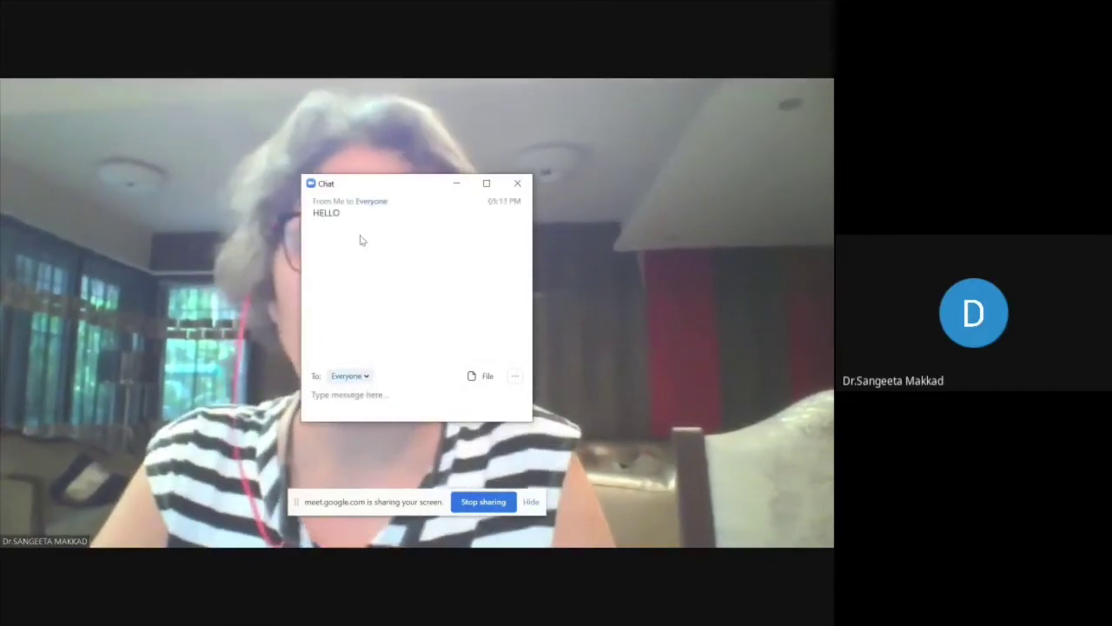
Move the chat window off the host's face and set whom participants can chat with to No One
left_click(515, 380)
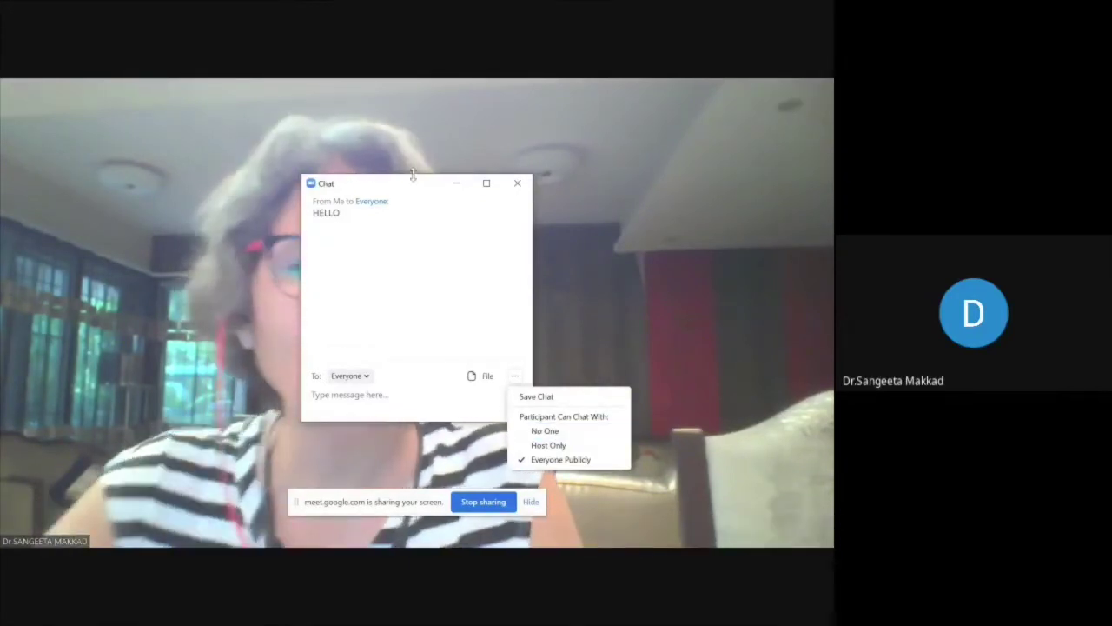
left_click_drag(412, 191, 686, 145)
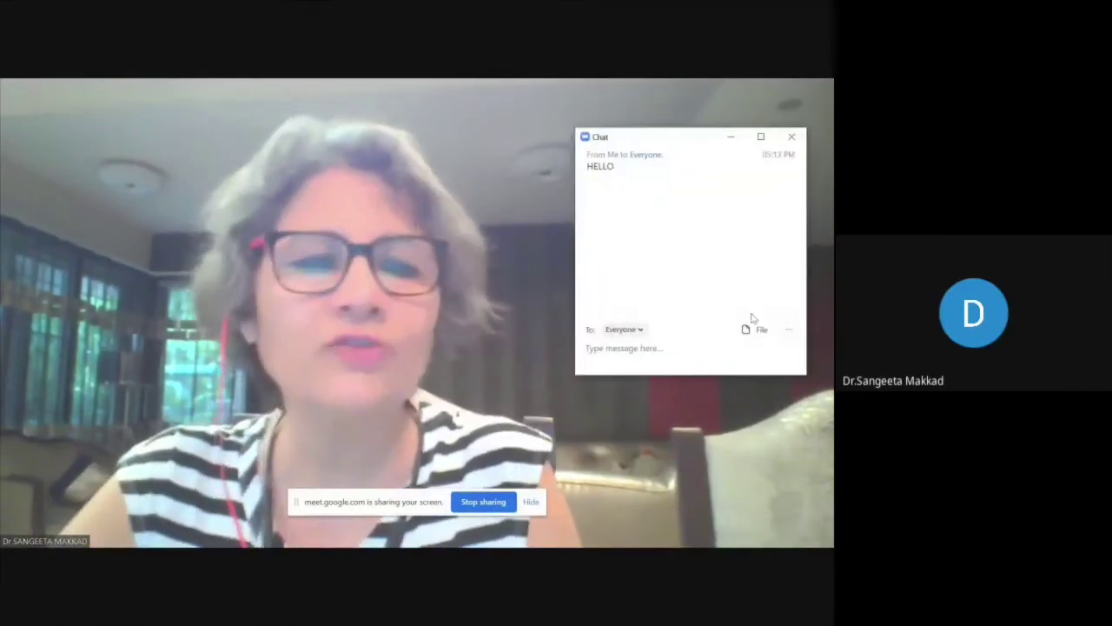
left_click(789, 334)
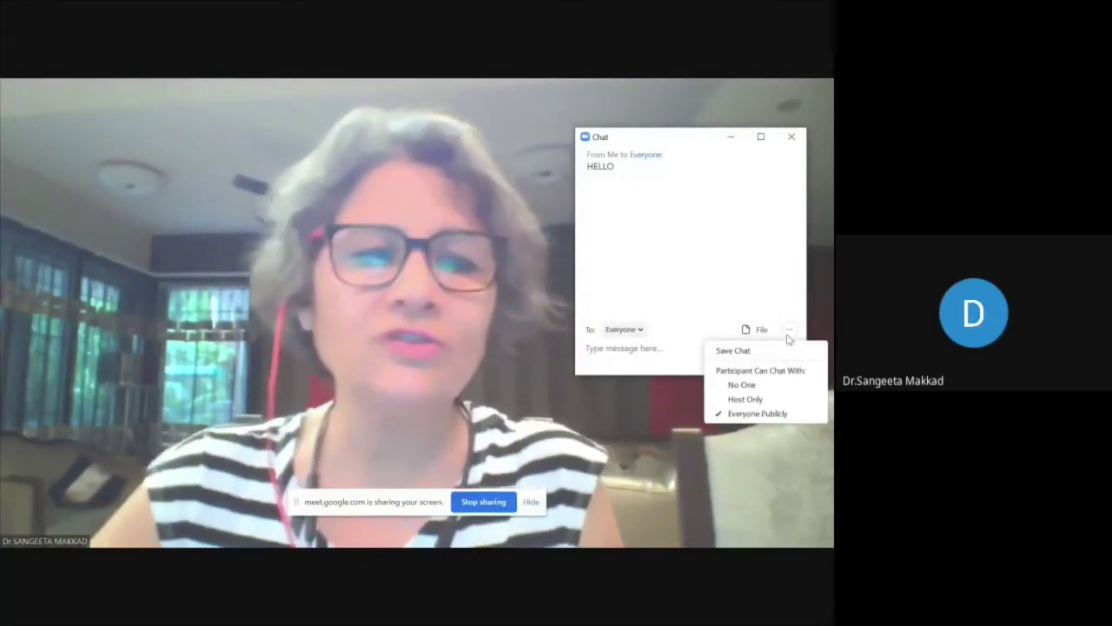
left_click(743, 385)
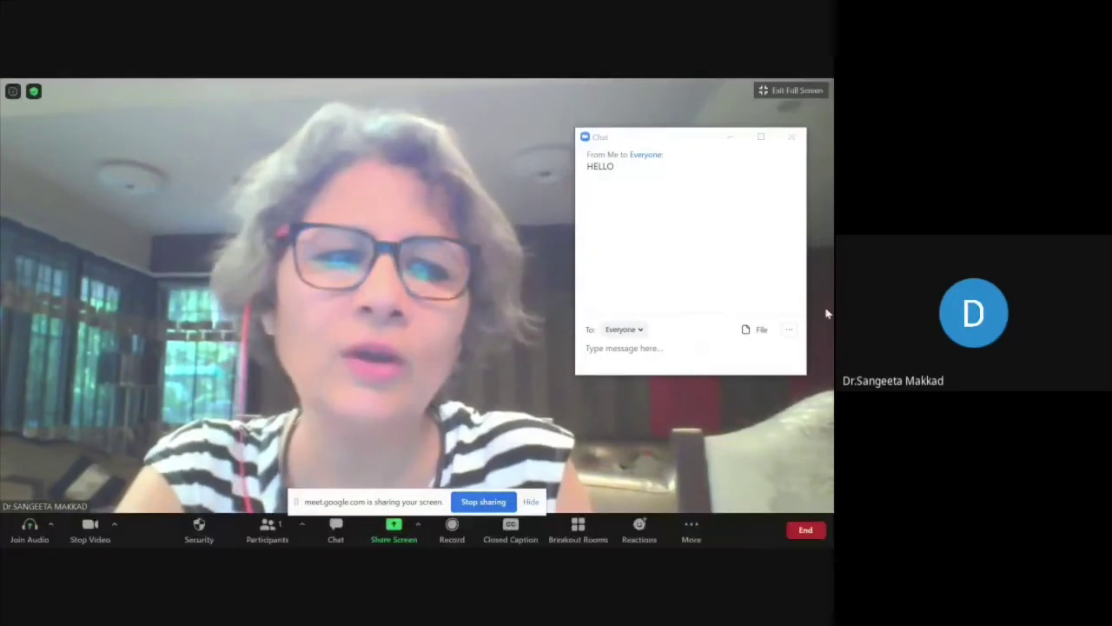
Set whom participants can chat with to Host Only and check the selected option
left_click(793, 331)
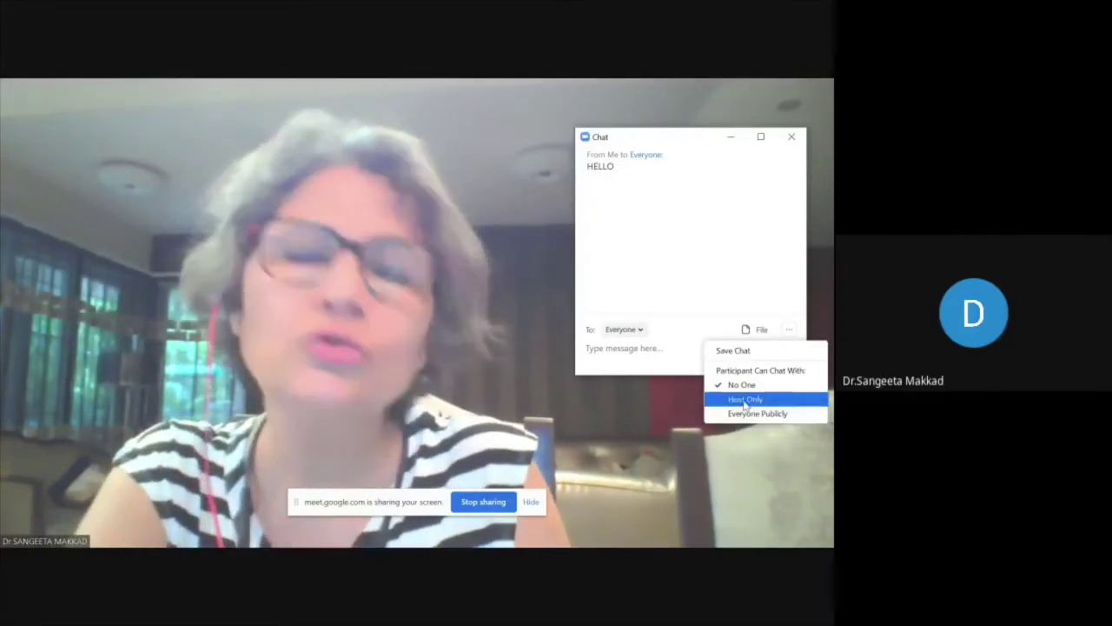
left_click(745, 400)
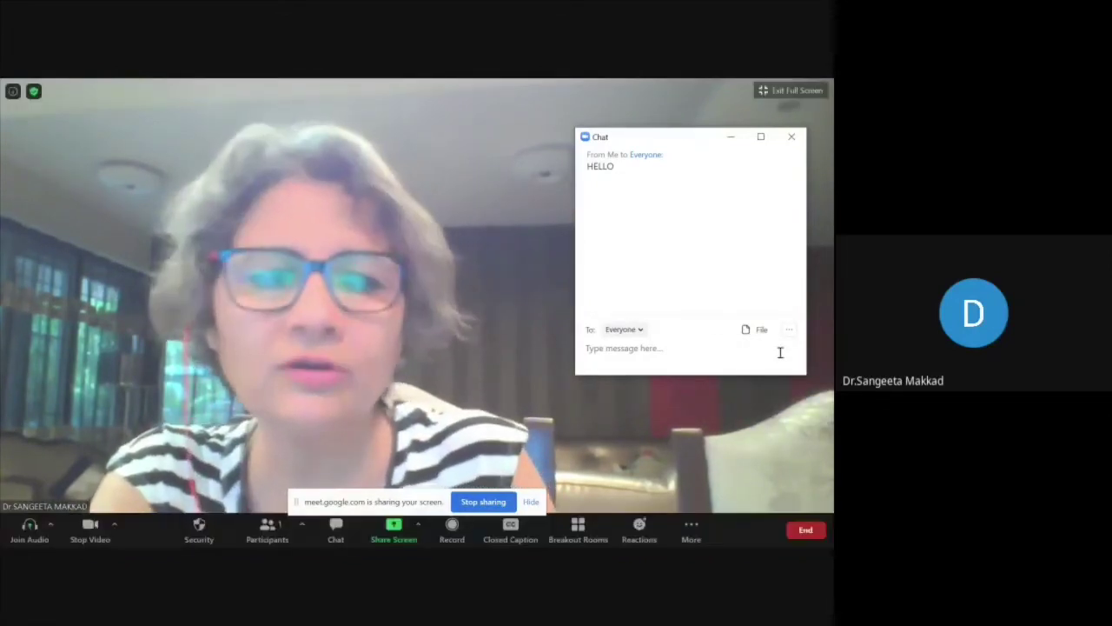
left_click(790, 332)
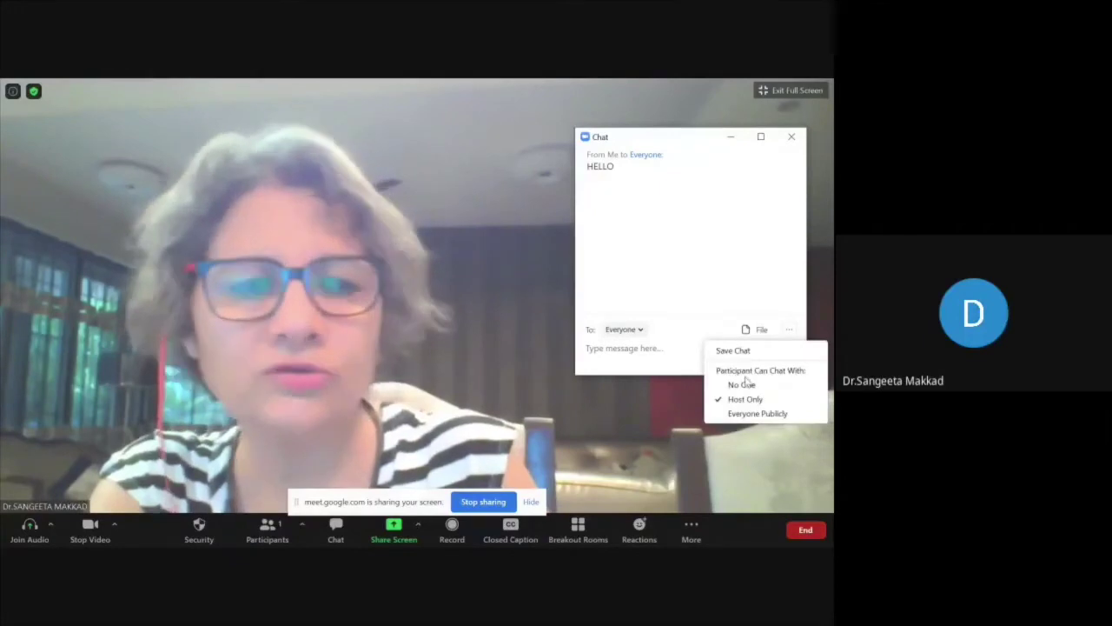
left_click(488, 259)
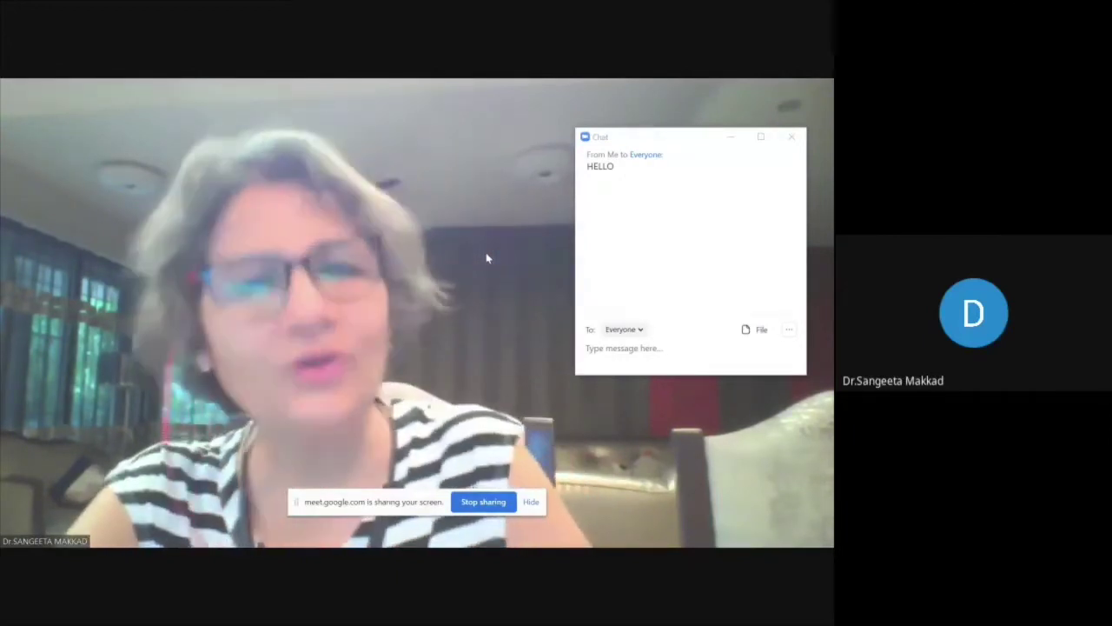
mouse_move(466, 291)
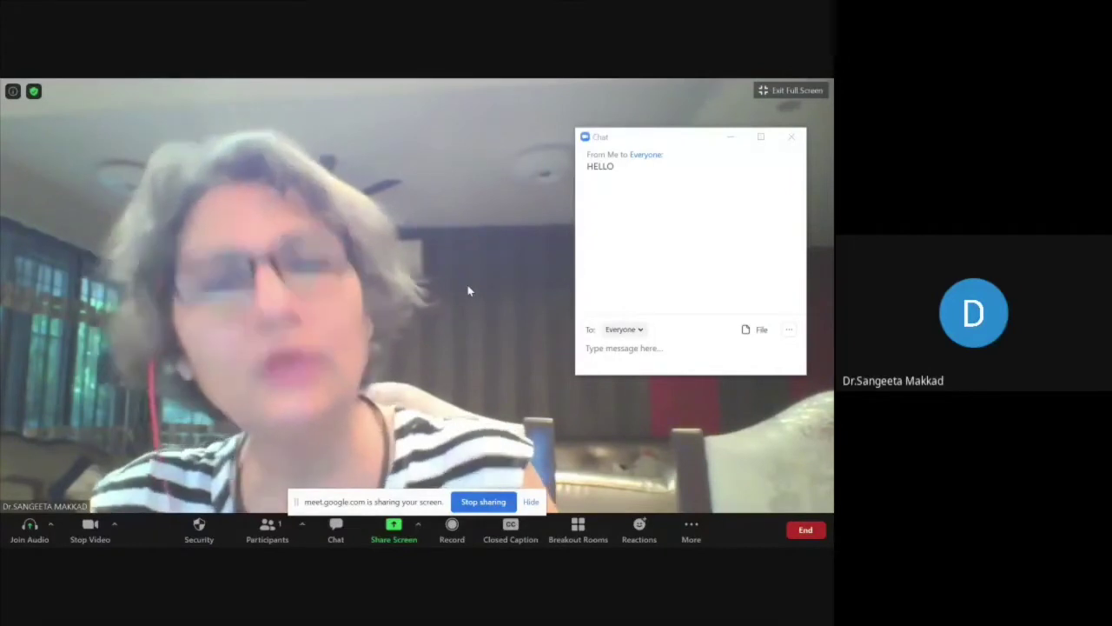
Review the meeting's security options and the participant permissions, and close them again
mouse_move(384, 358)
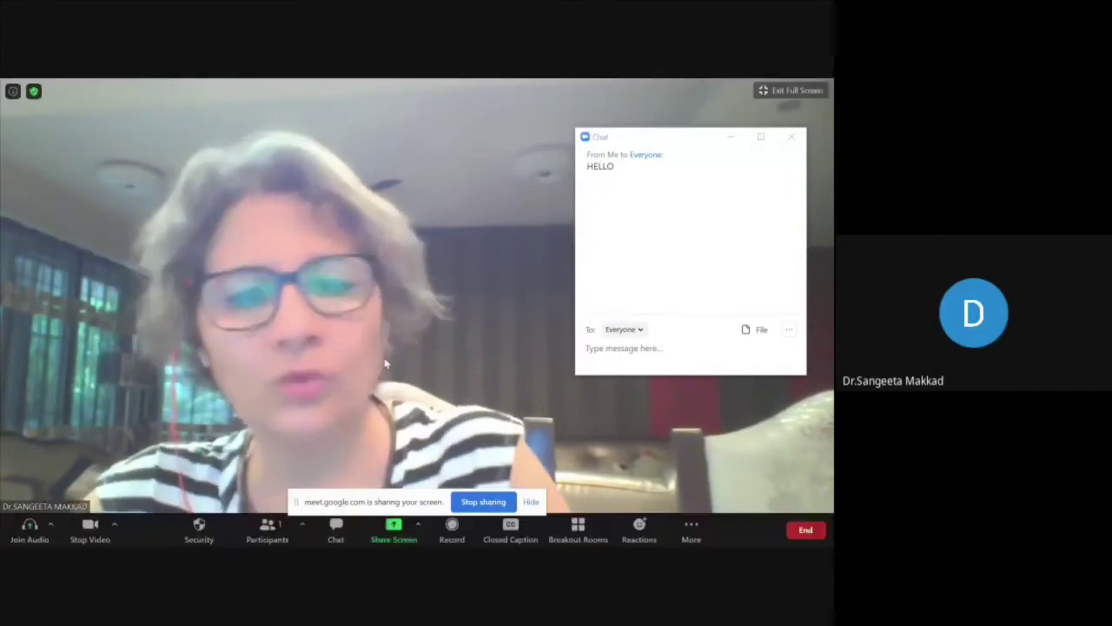
left_click(187, 536)
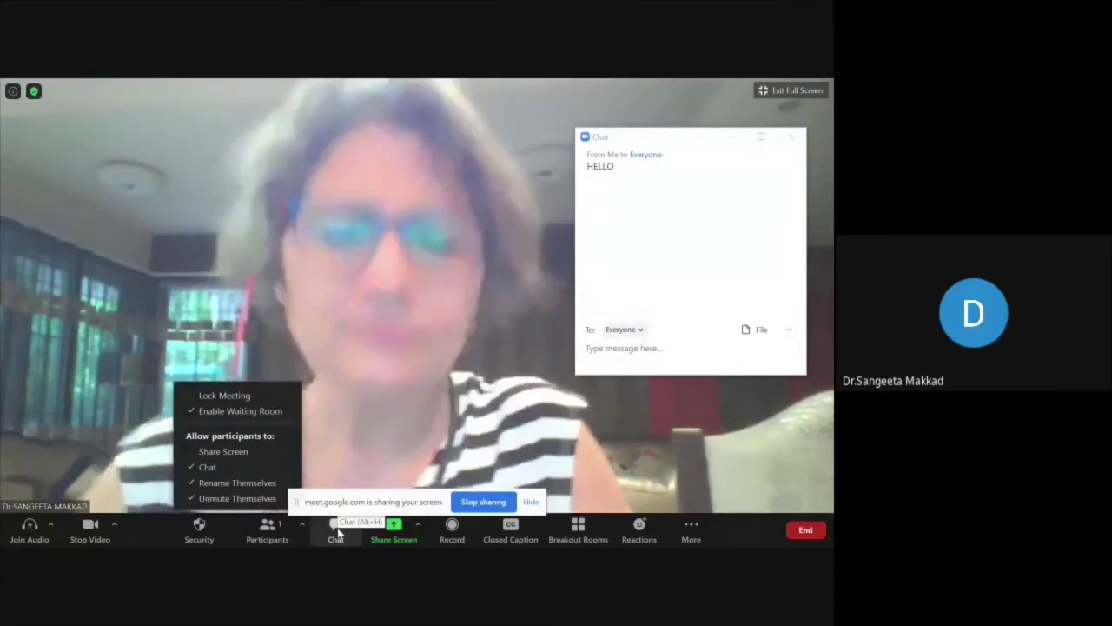
left_click(339, 529)
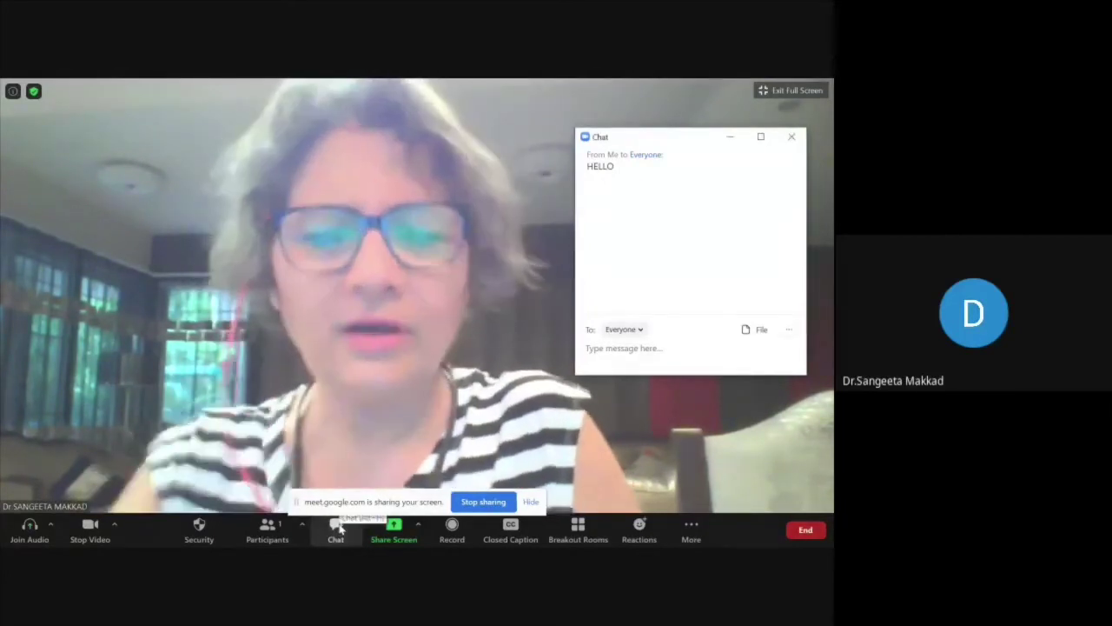
Bring up the Mute All confirmation from the participants list, move it off the host's face, and decline it
left_click(259, 537)
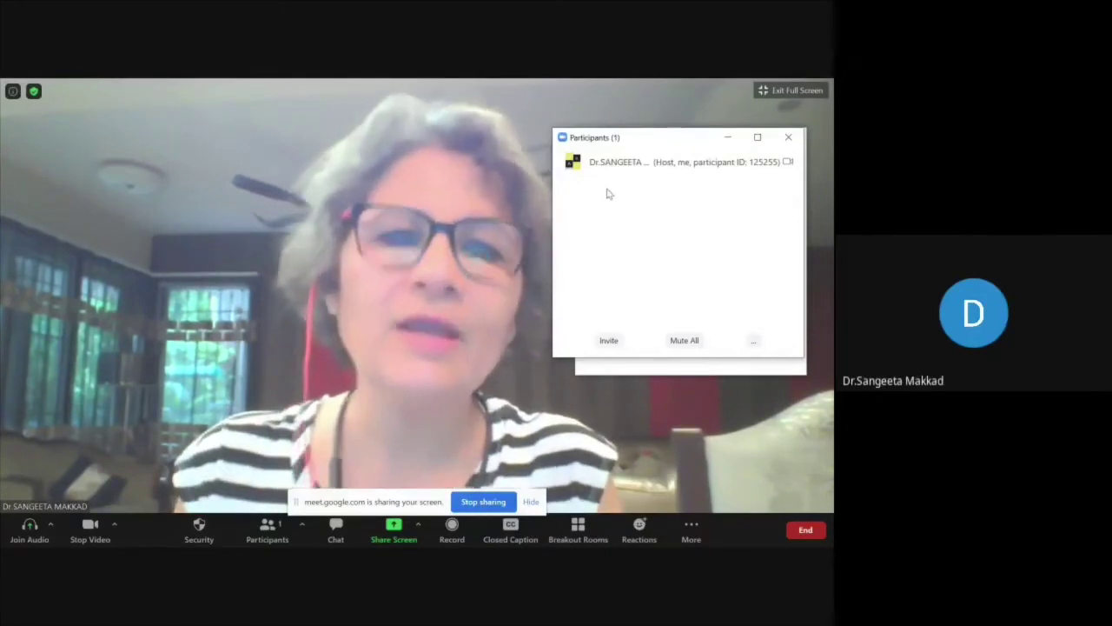
mouse_move(602, 177)
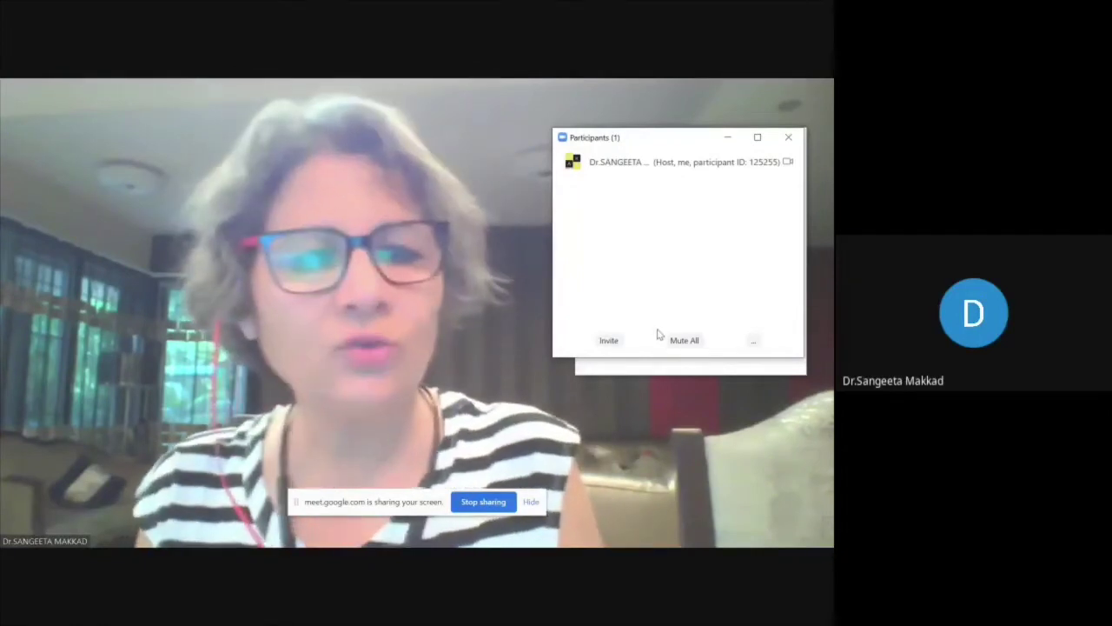
left_click(683, 342)
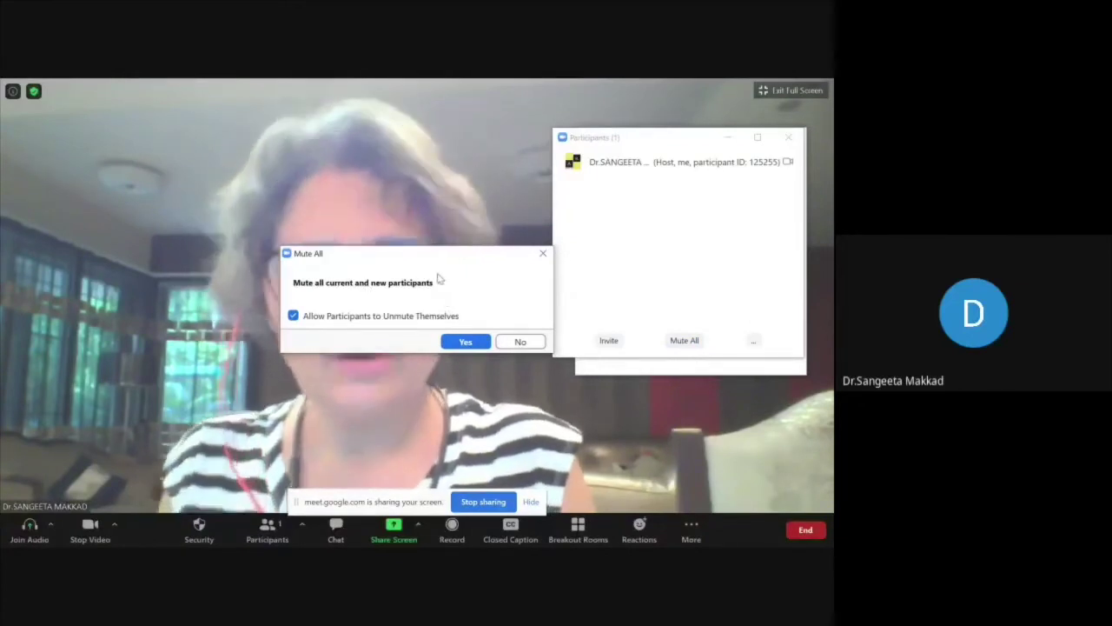
left_click_drag(456, 263, 151, 176)
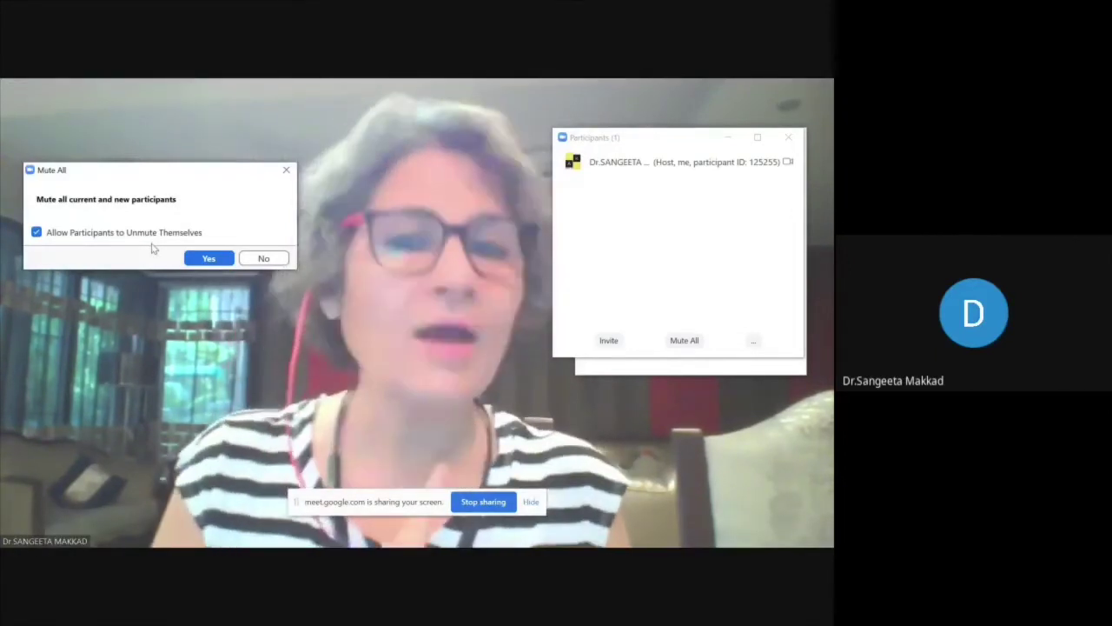
left_click(258, 258)
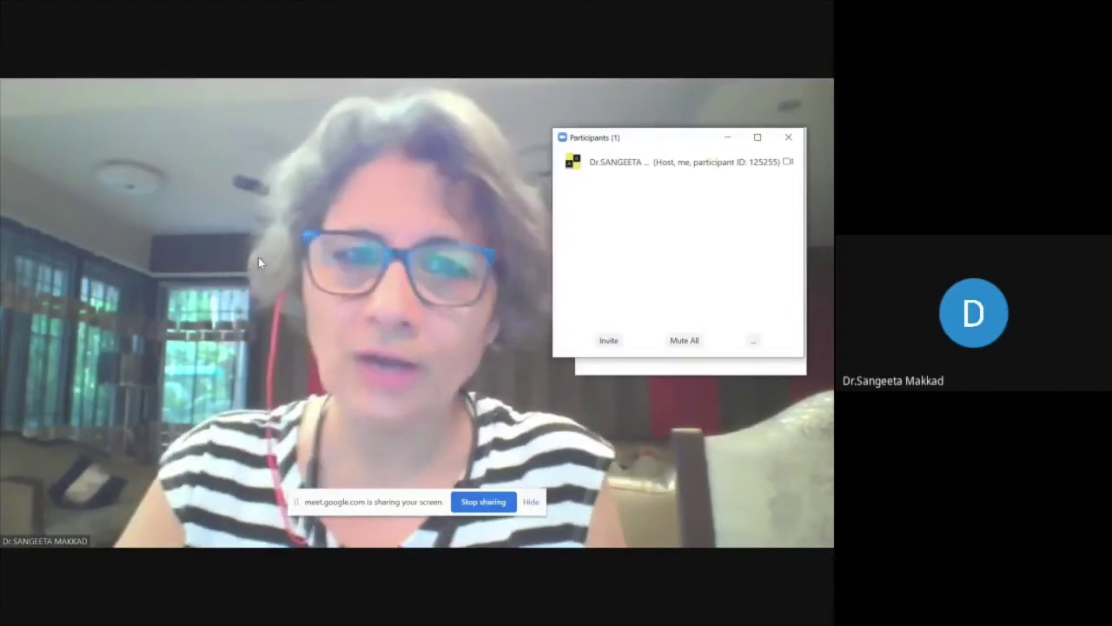
Clear the participants list and the meeting chat from the video view
left_click(727, 137)
left_click(791, 139)
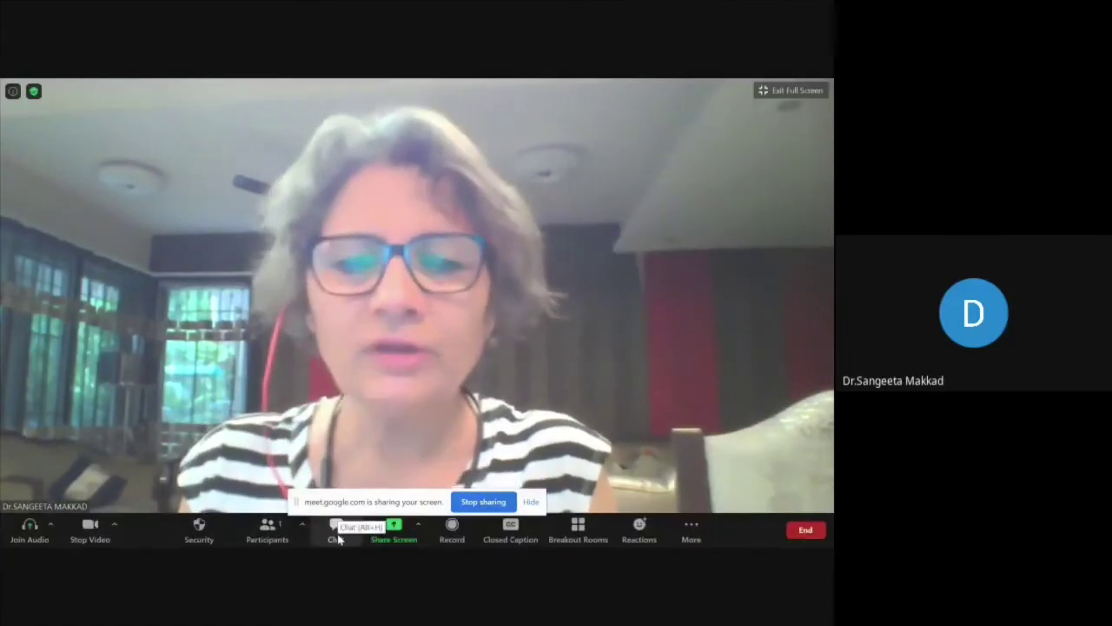
left_click(336, 528)
left_click(463, 323)
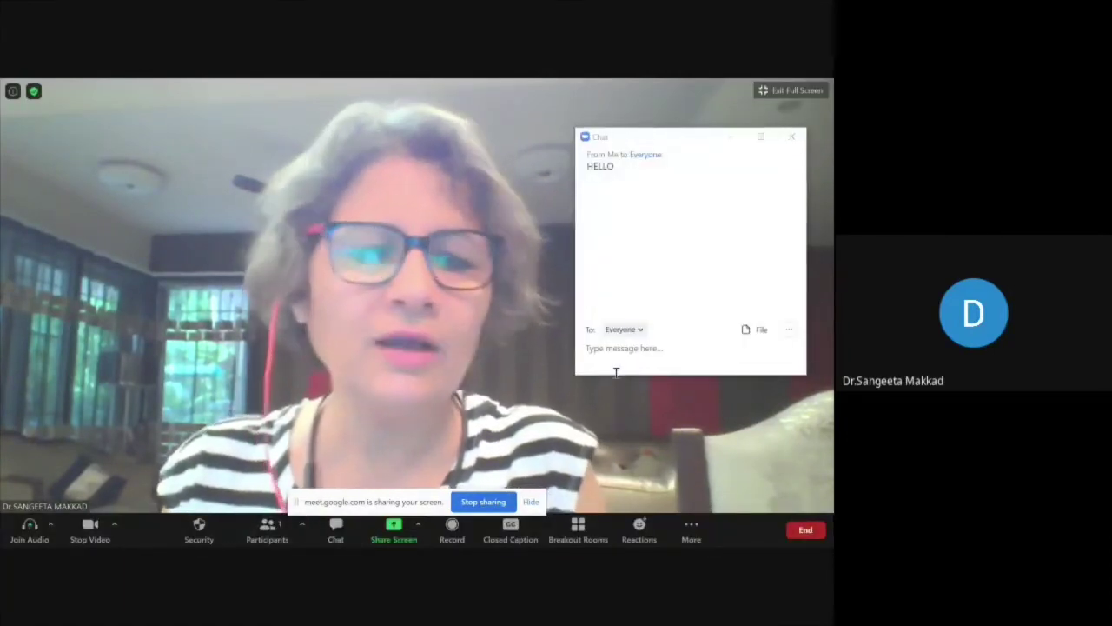
left_click(792, 139)
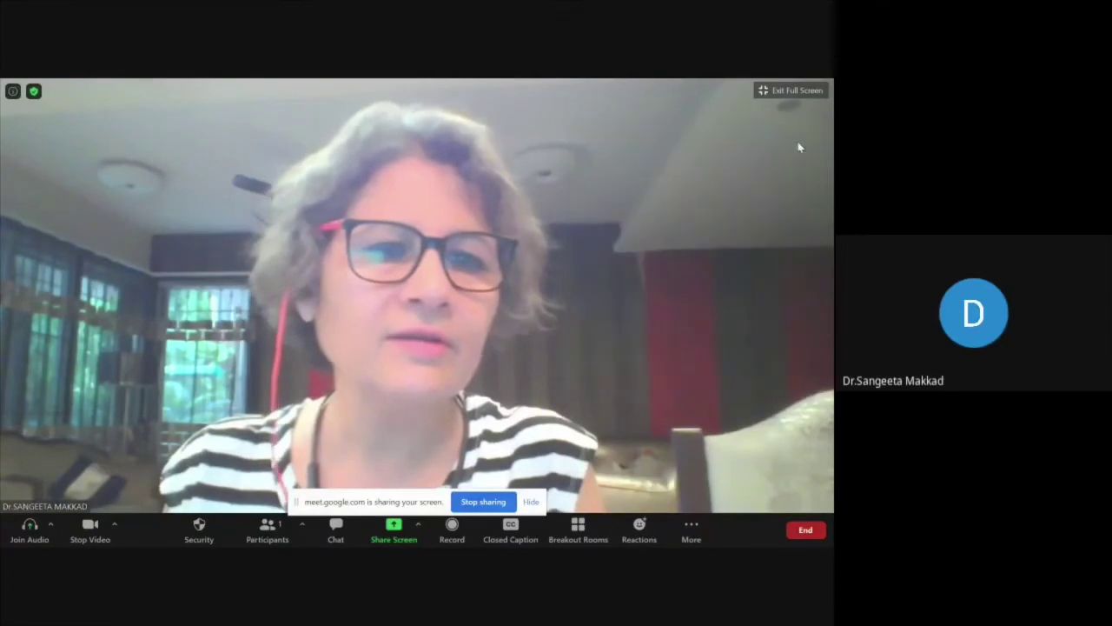
Look at the additional meeting options and the available reactions
left_click(692, 532)
left_click(690, 528)
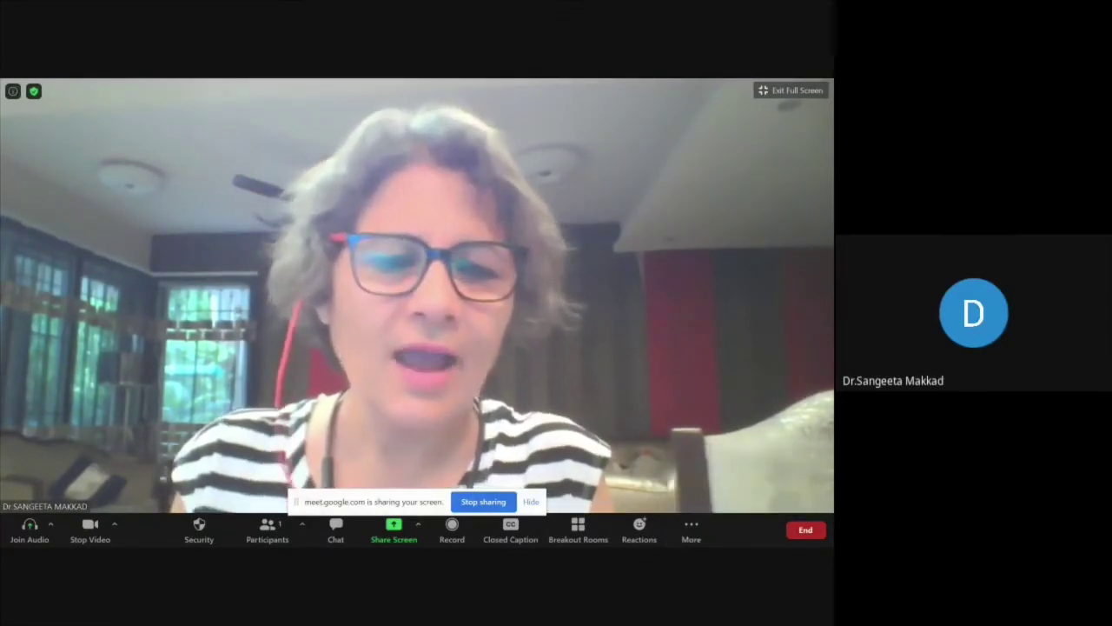
left_click(636, 526)
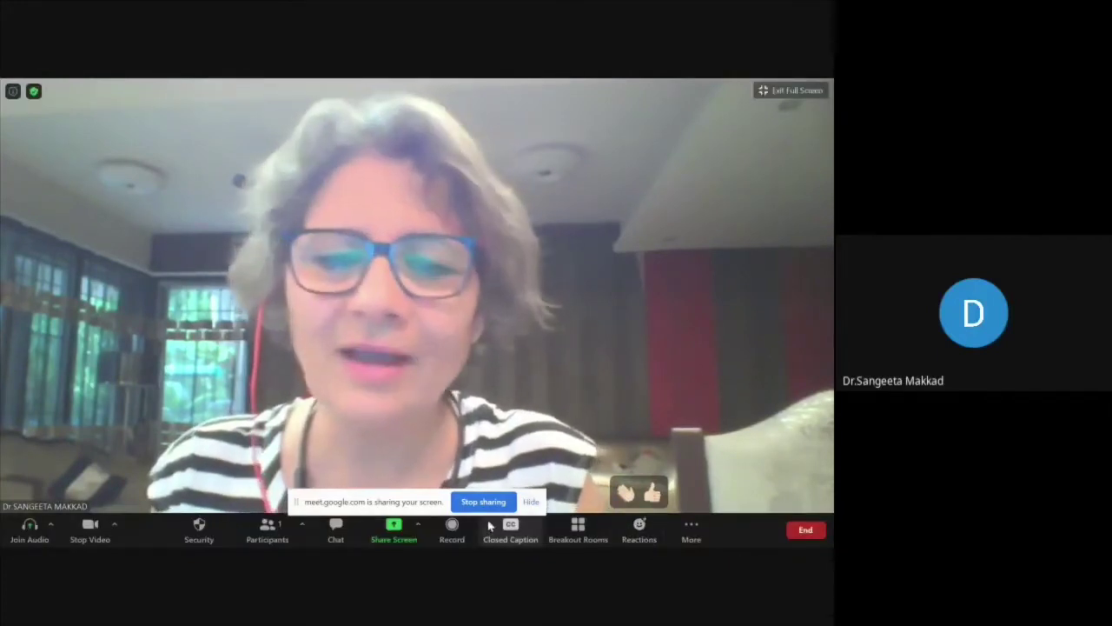
Open the meeting chat and review the choices for whom participants can chat with, leaving Host Only selected
left_click(335, 530)
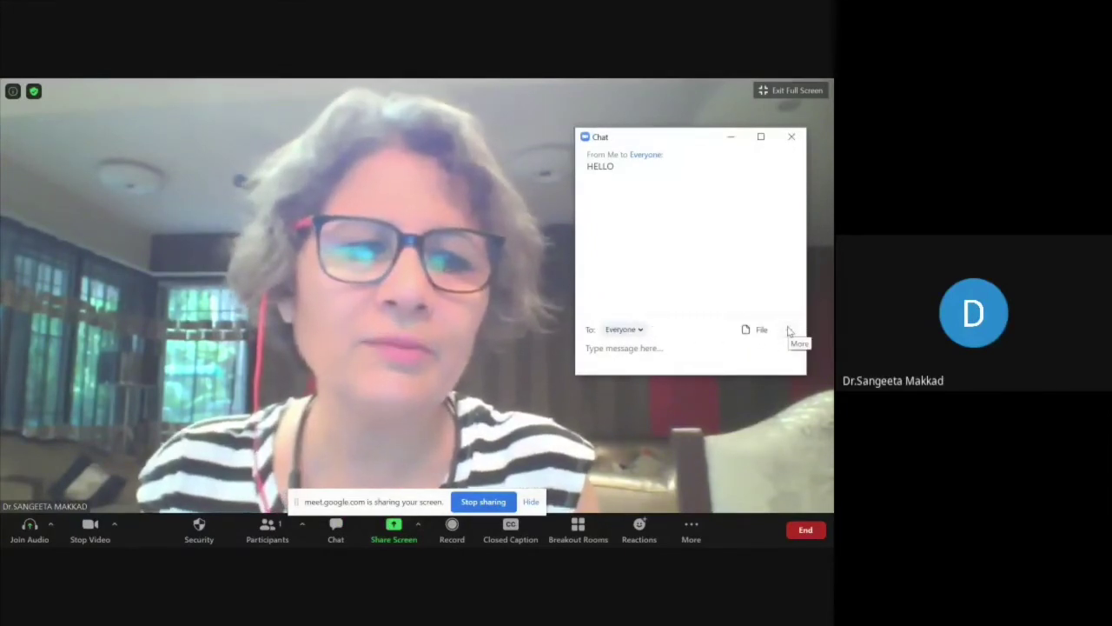
left_click(789, 330)
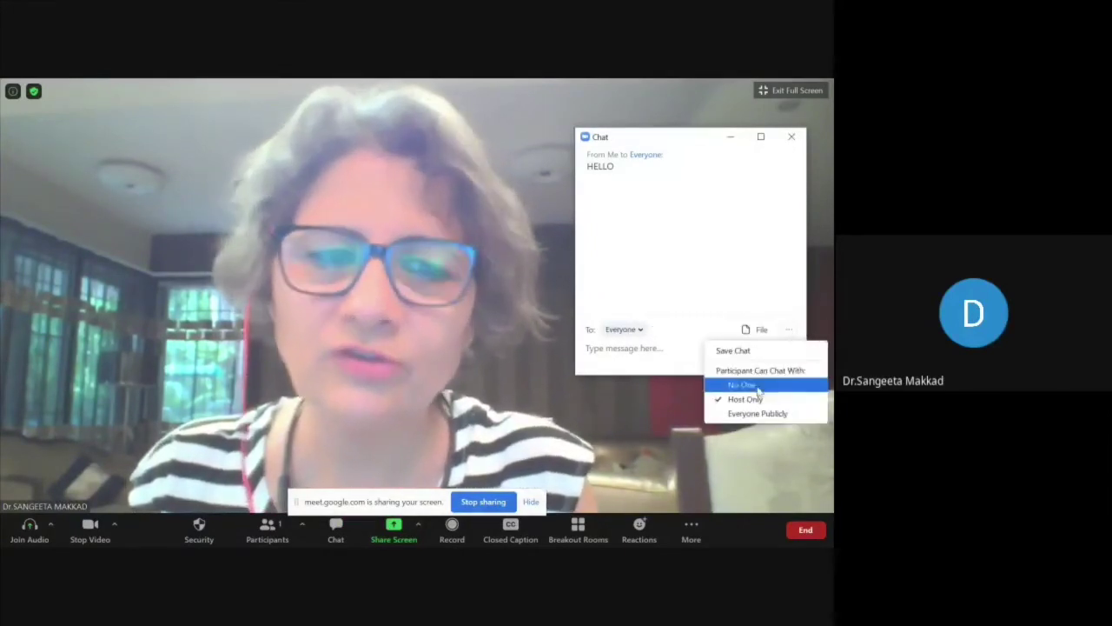
left_click(639, 419)
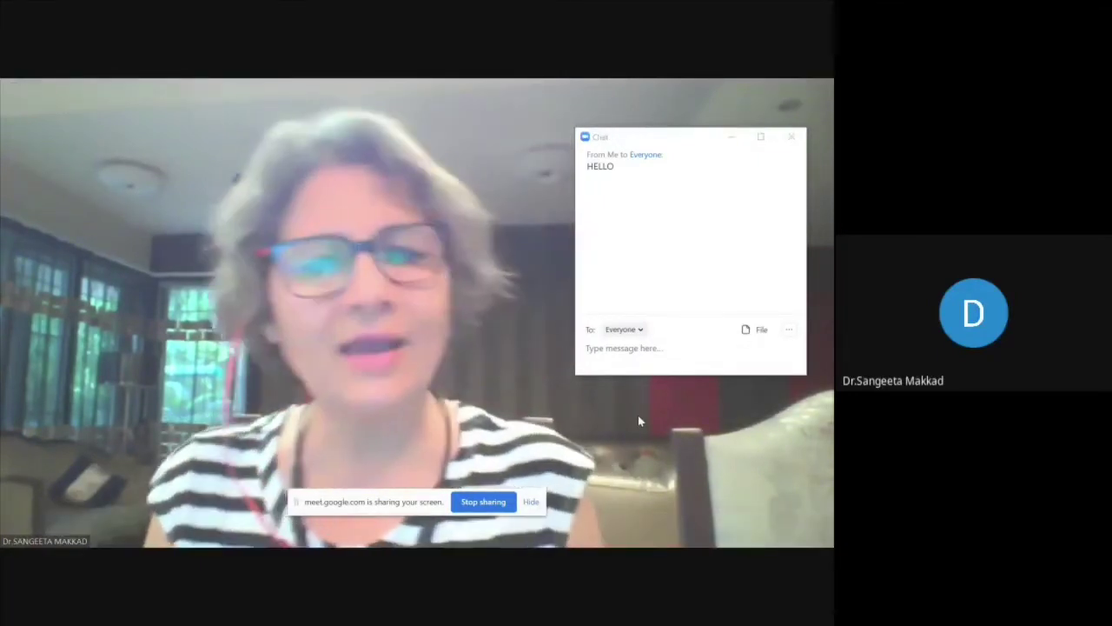
Withdraw the participants' permission to unmute themselves and check the security options
mouse_move(343, 343)
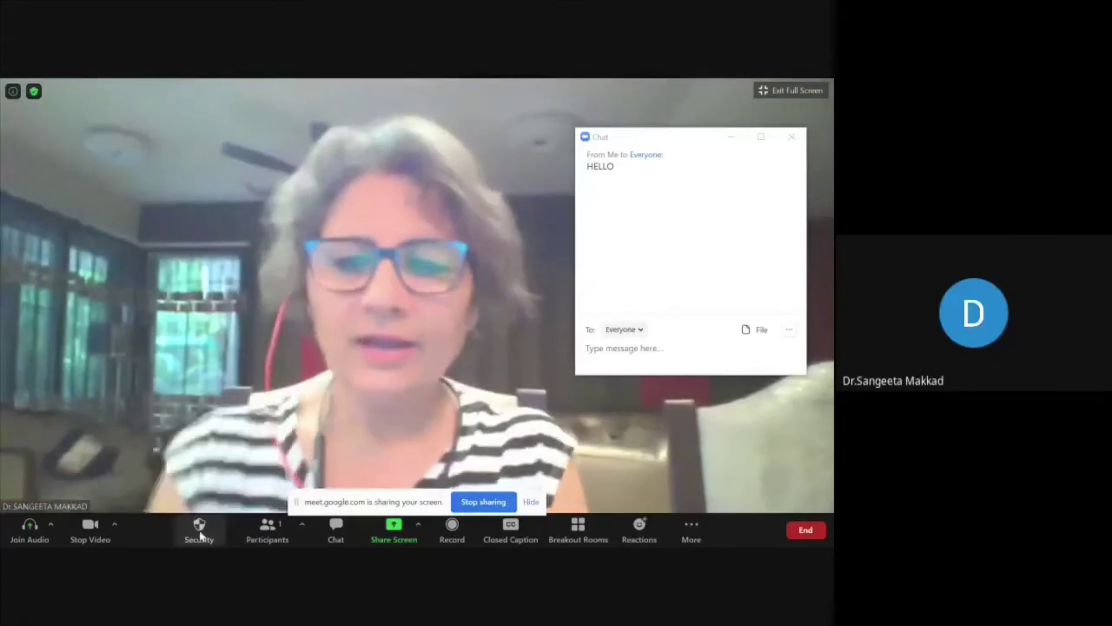
left_click(199, 524)
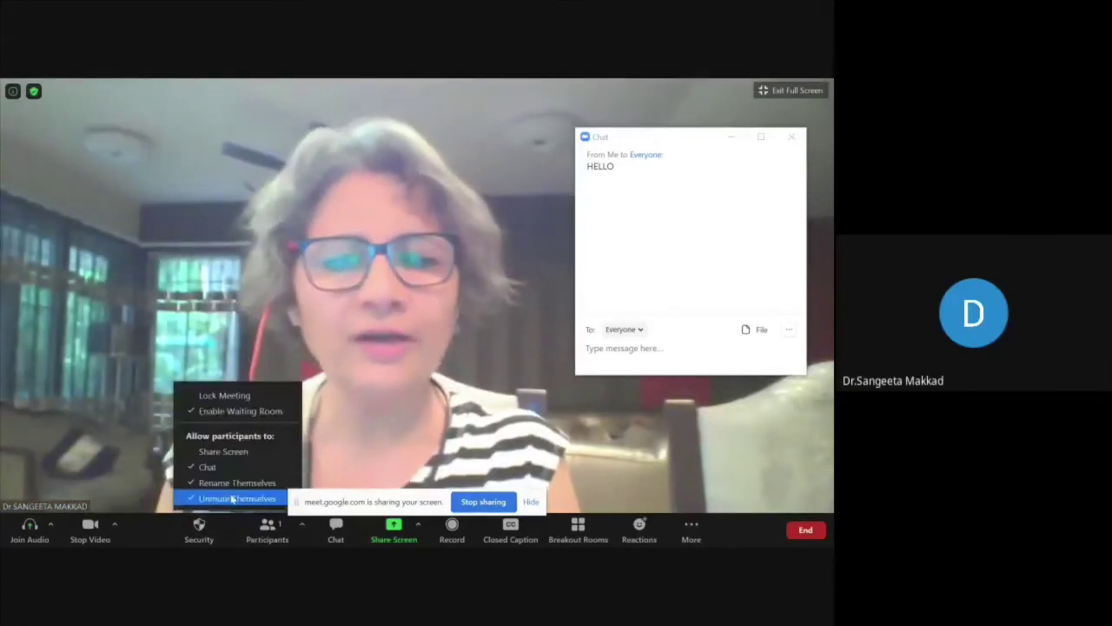
left_click(229, 499)
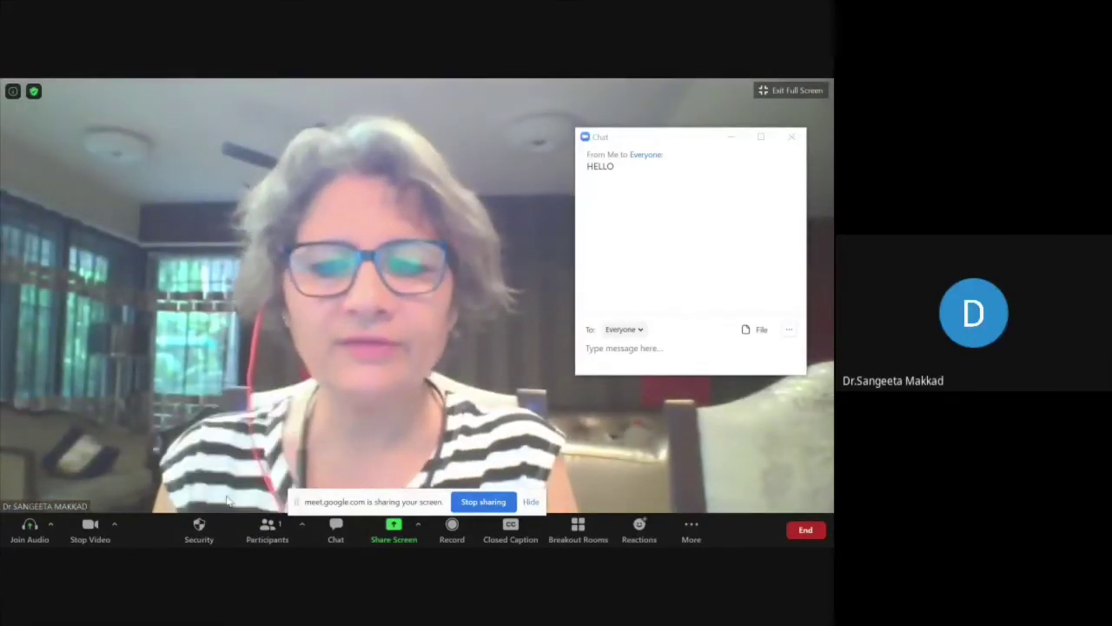
left_click(212, 542)
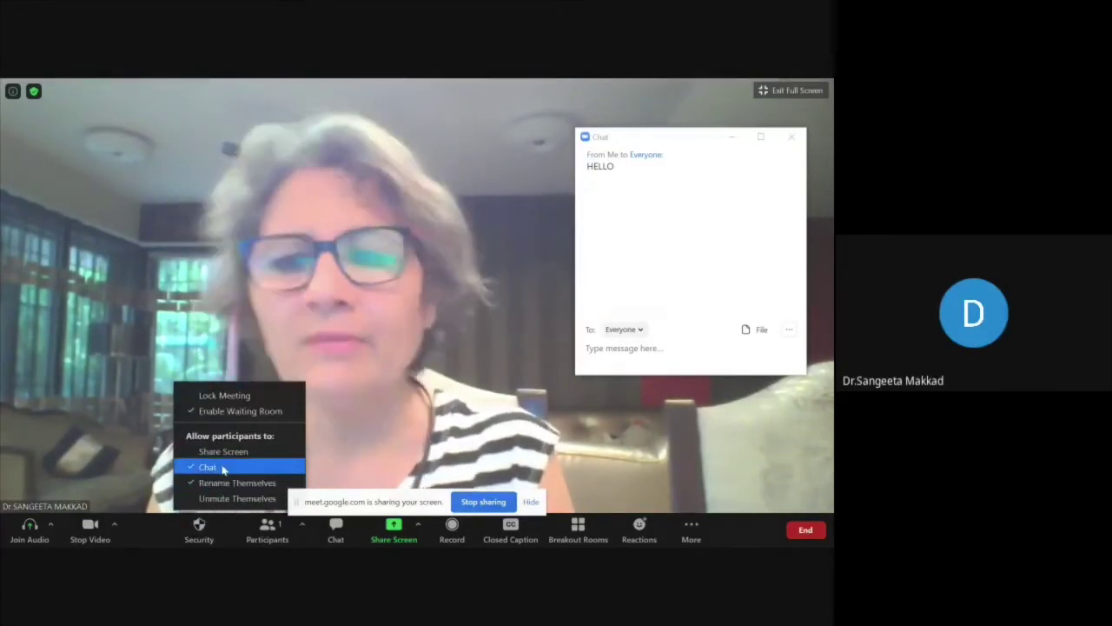
Open the participants list and examine the overall connection statistics in the settings, and close the settings
left_click(267, 528)
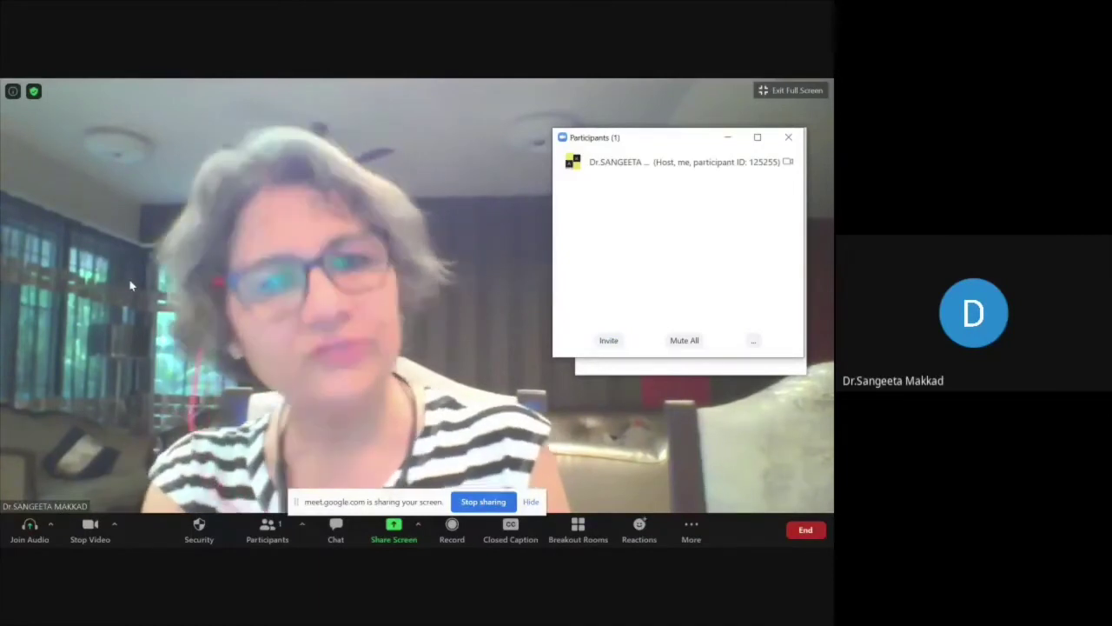
left_click(34, 92)
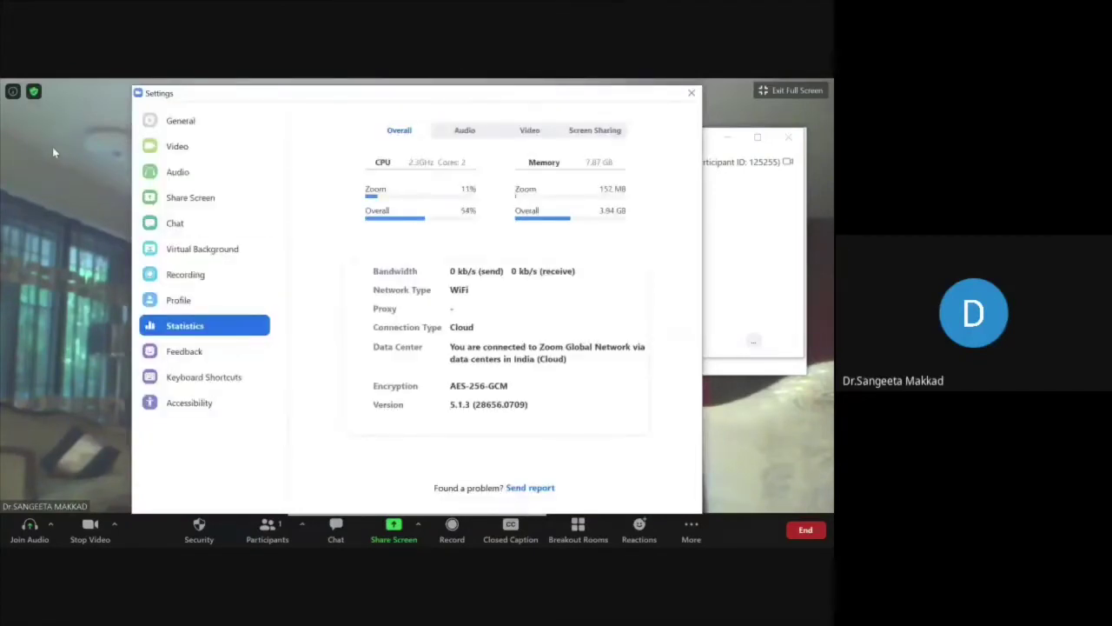
left_click(12, 94)
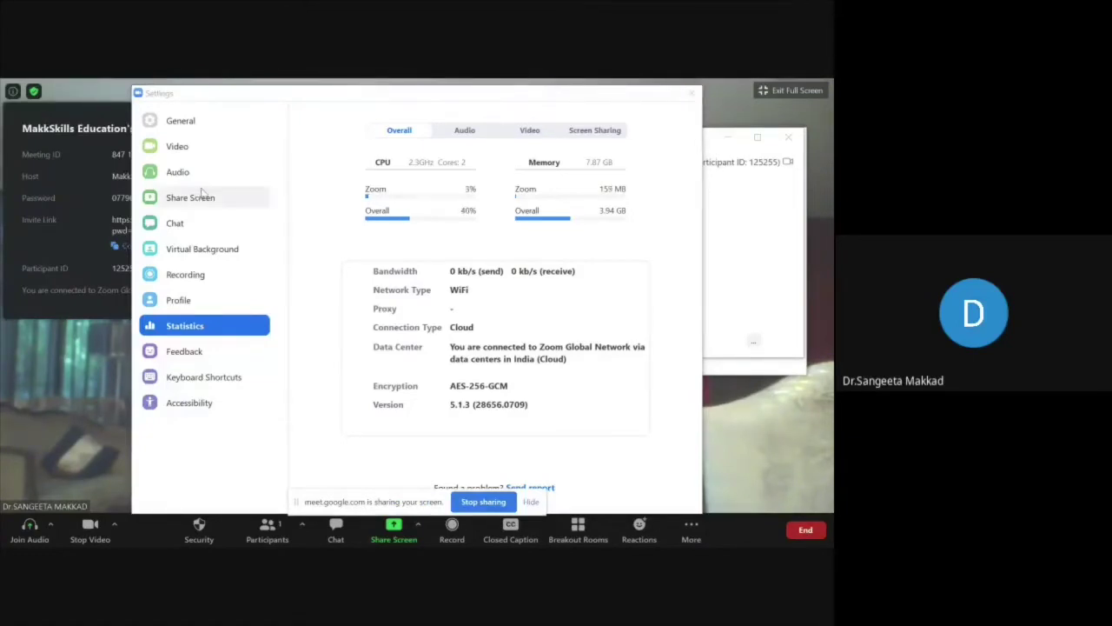
left_click(691, 93)
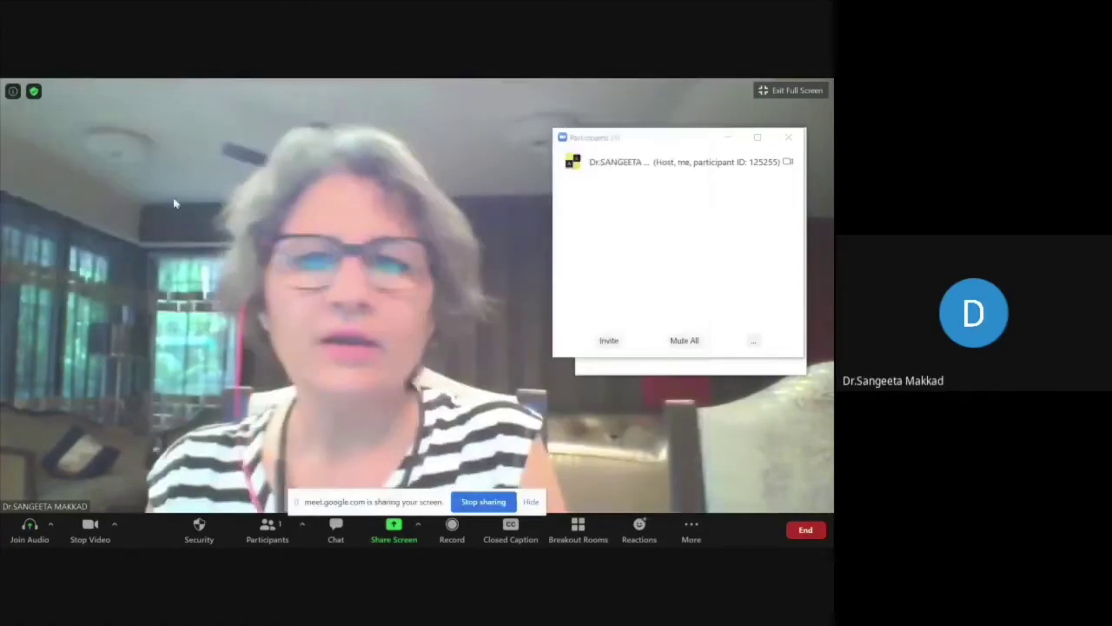
View the meeting information with its meeting ID, password and invite link, and close it
left_click(14, 93)
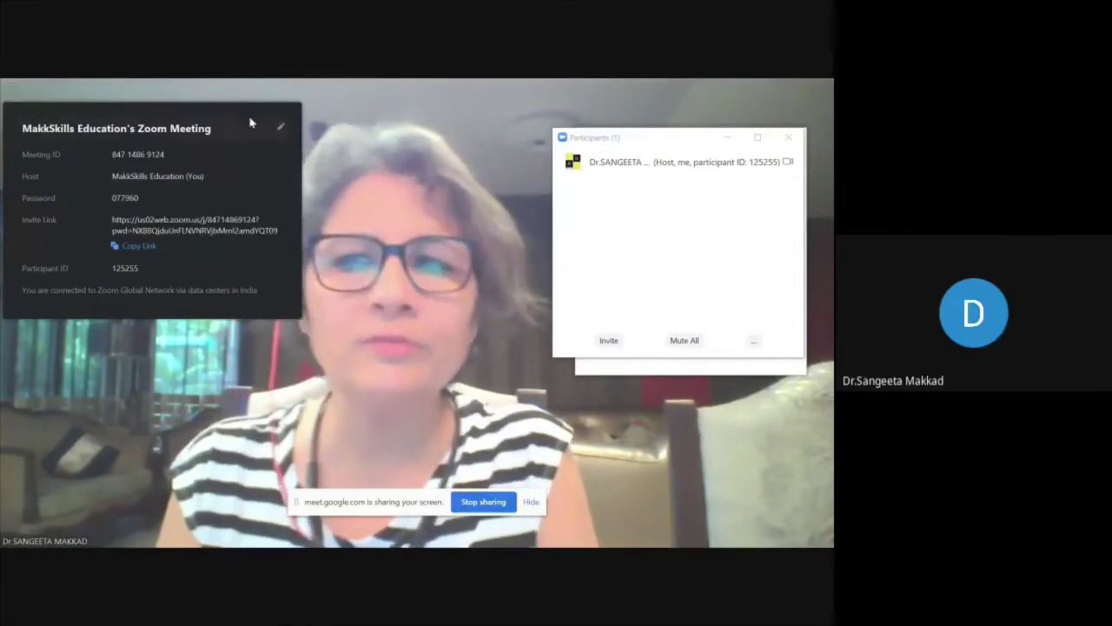
left_click(340, 134)
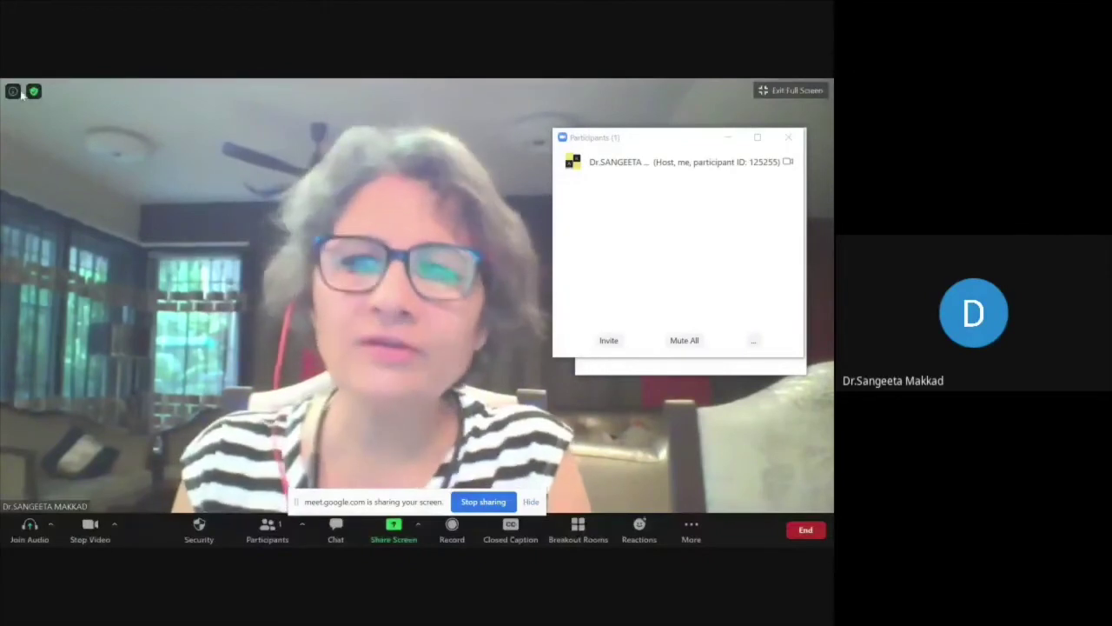
left_click(13, 92)
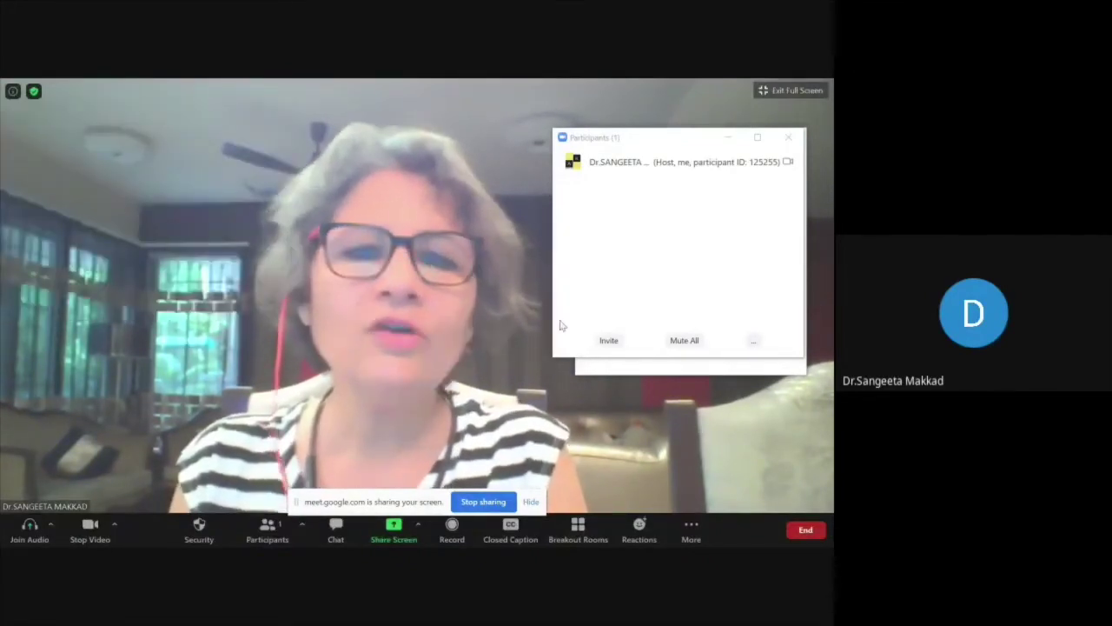
Examine the contact and email options for inviting people to the meeting, and close the invitation and participants windows
left_click(609, 342)
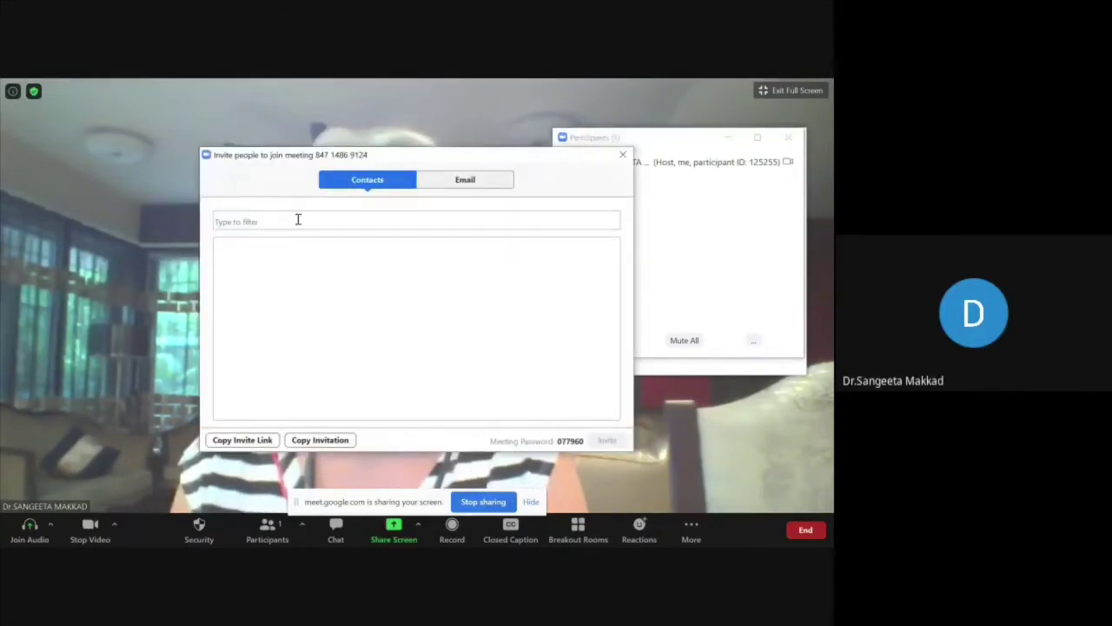
left_click(470, 180)
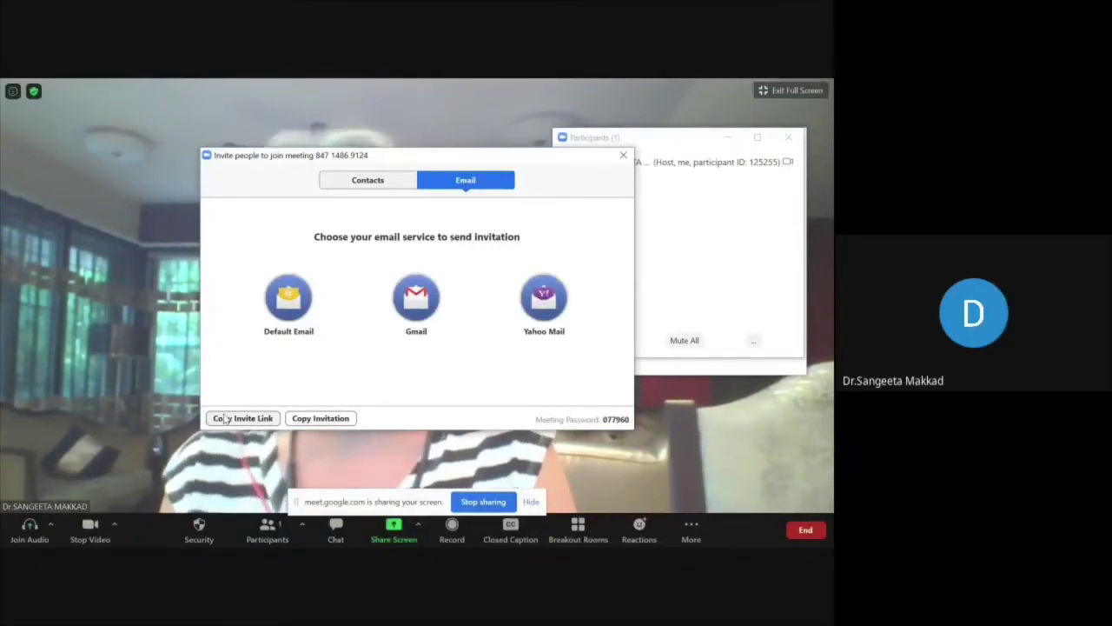
left_click(623, 157)
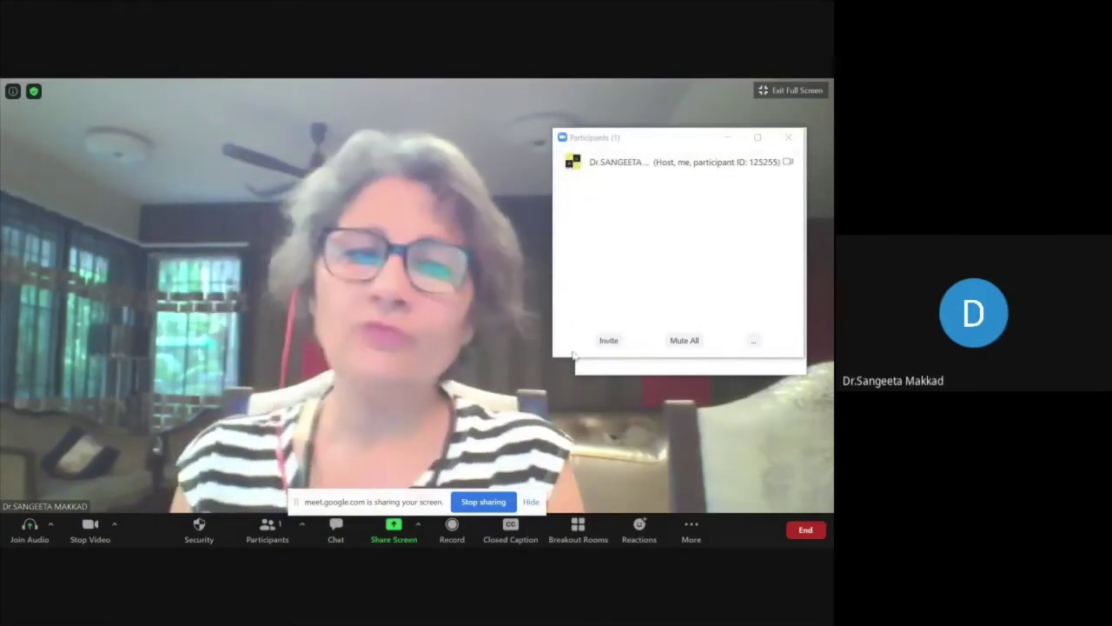
left_click(793, 140)
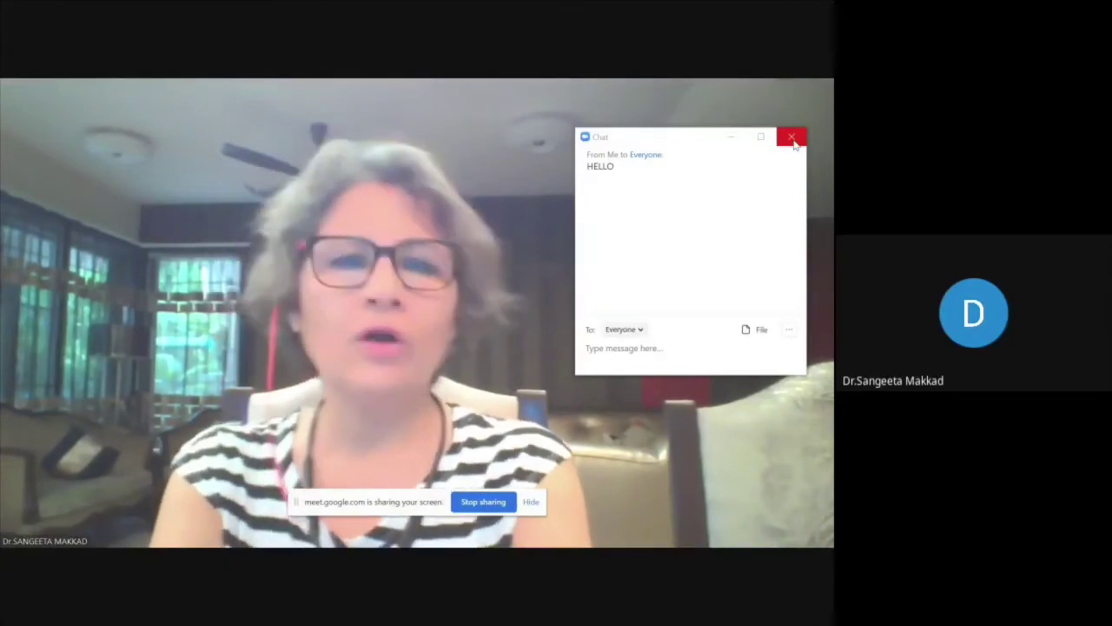
Reopen the meeting invitation from the participants list and show its Contacts options
mouse_move(482, 251)
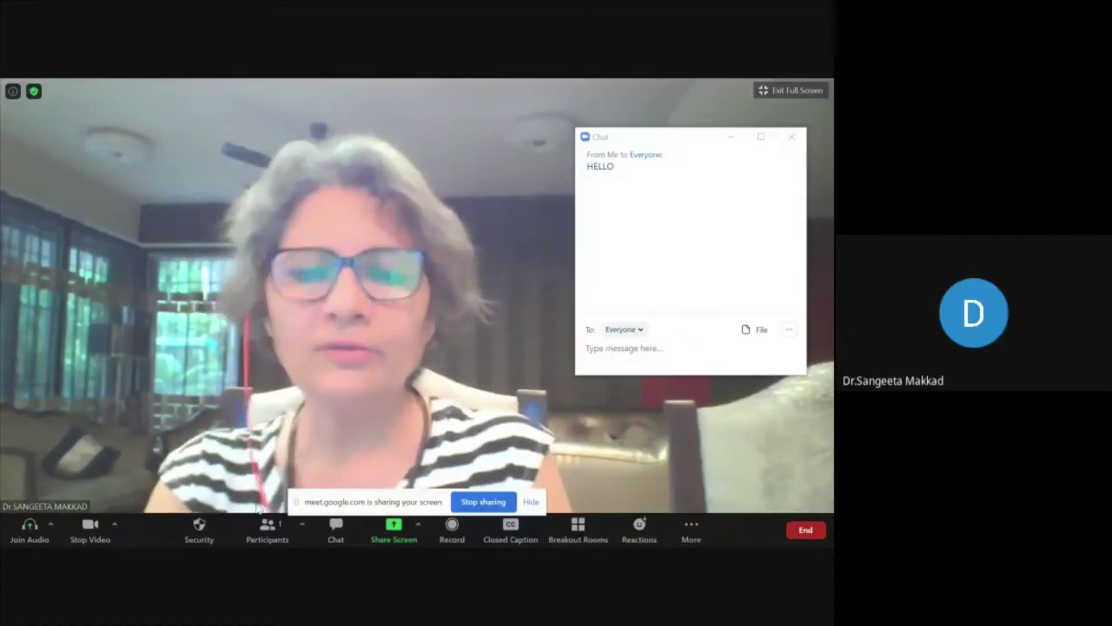
left_click(274, 524)
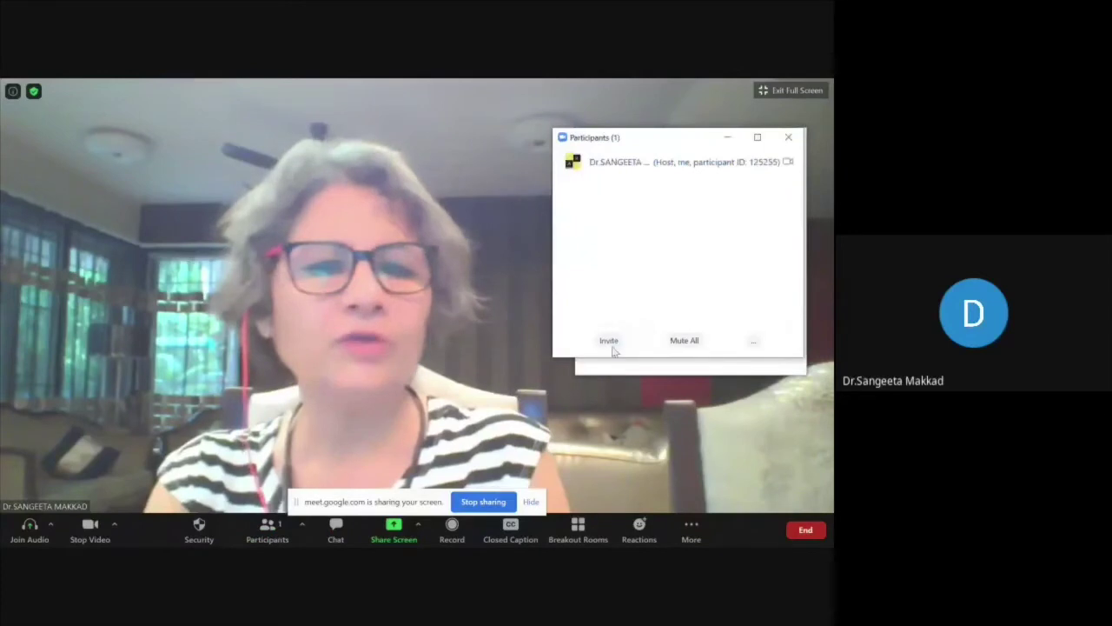
left_click(610, 344)
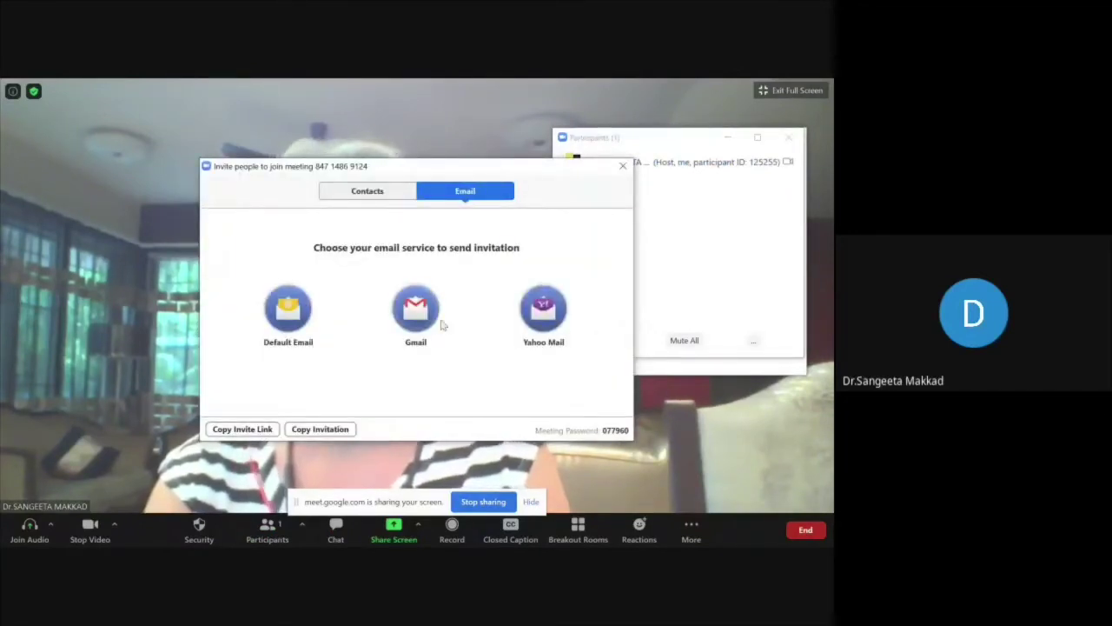
left_click(365, 192)
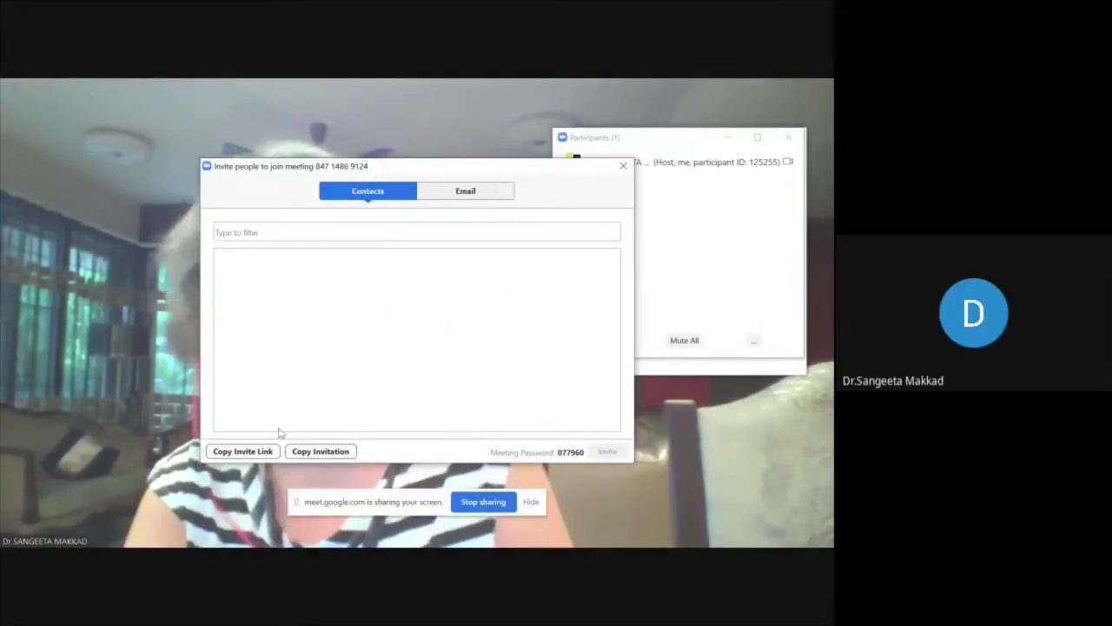
Close the meeting invitation, the participants list and the chat window
left_click(623, 166)
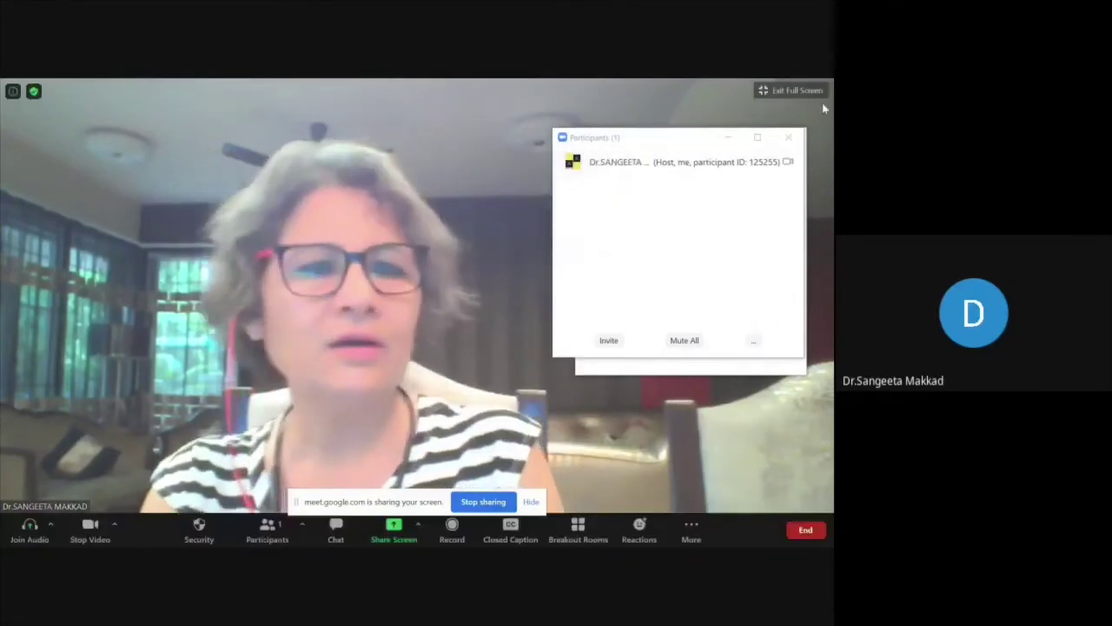
left_click(783, 144)
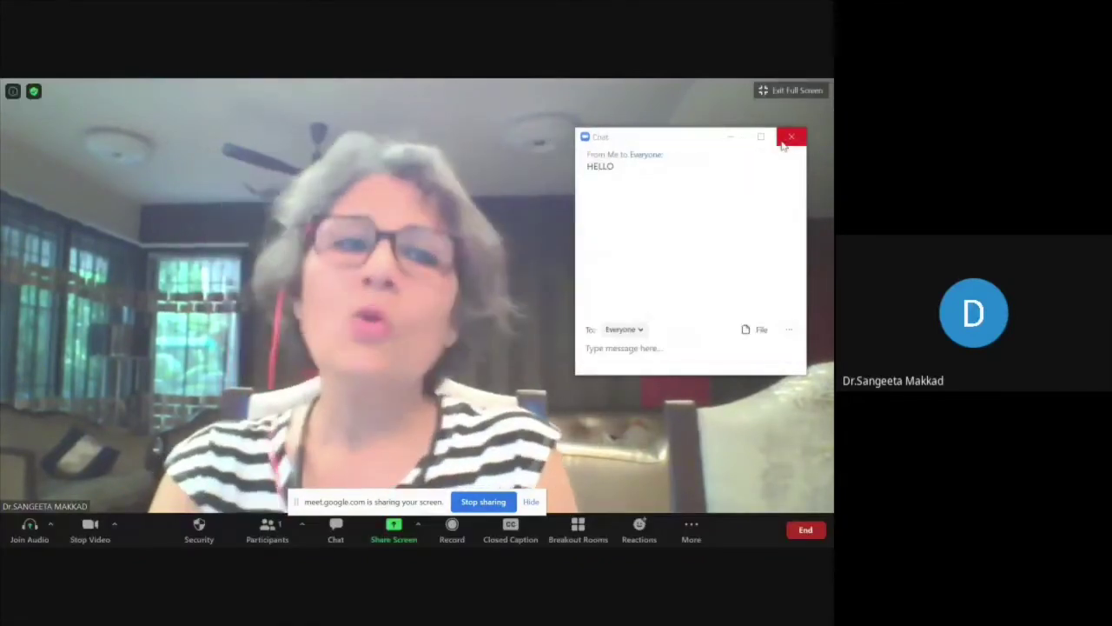
left_click(783, 144)
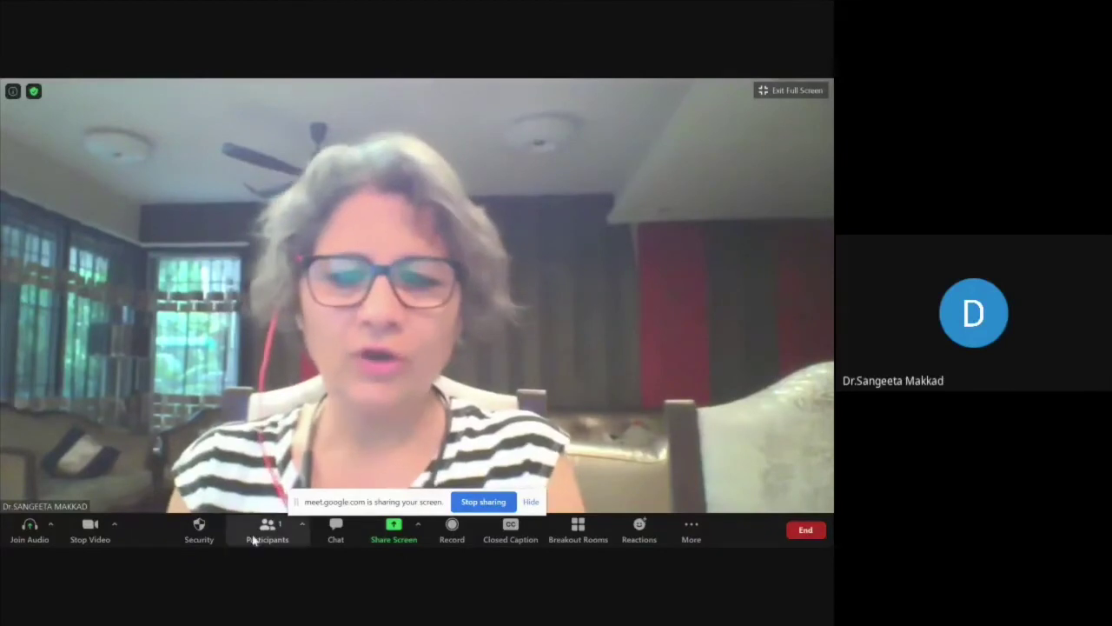
Reopen the meeting chat, review the options for whom participants can chat with, and minimize the chat
left_click(334, 532)
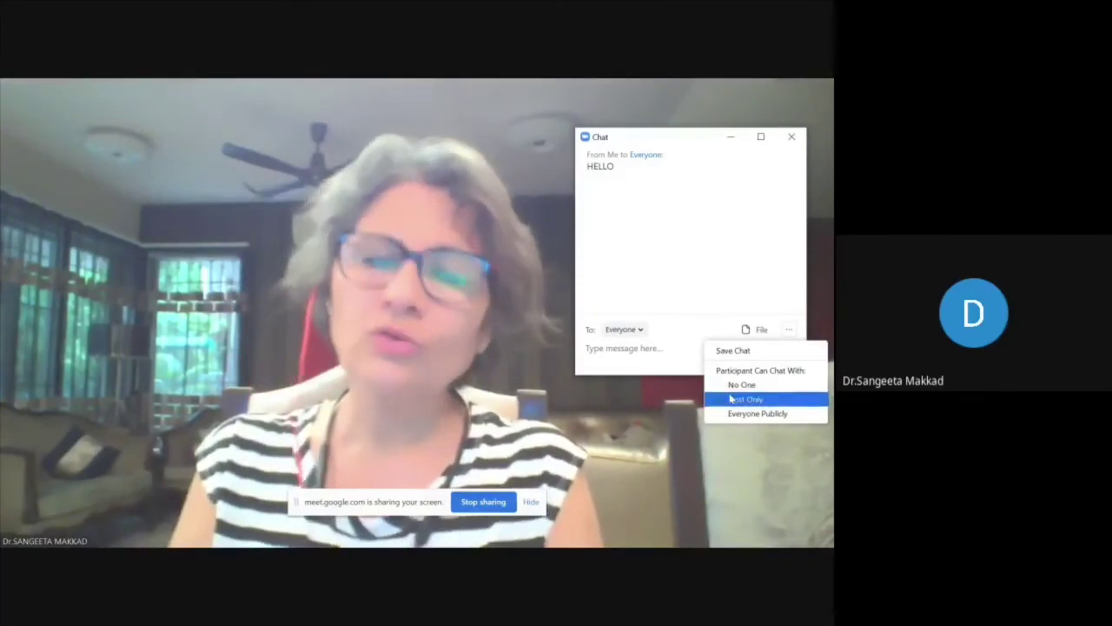
left_click(629, 471)
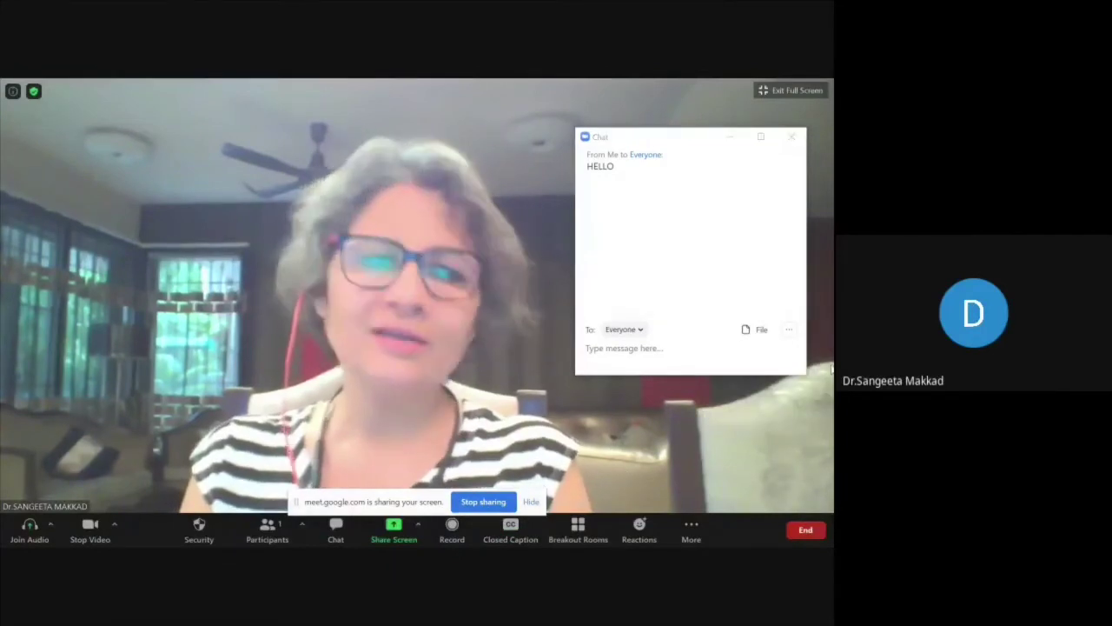
left_click(731, 136)
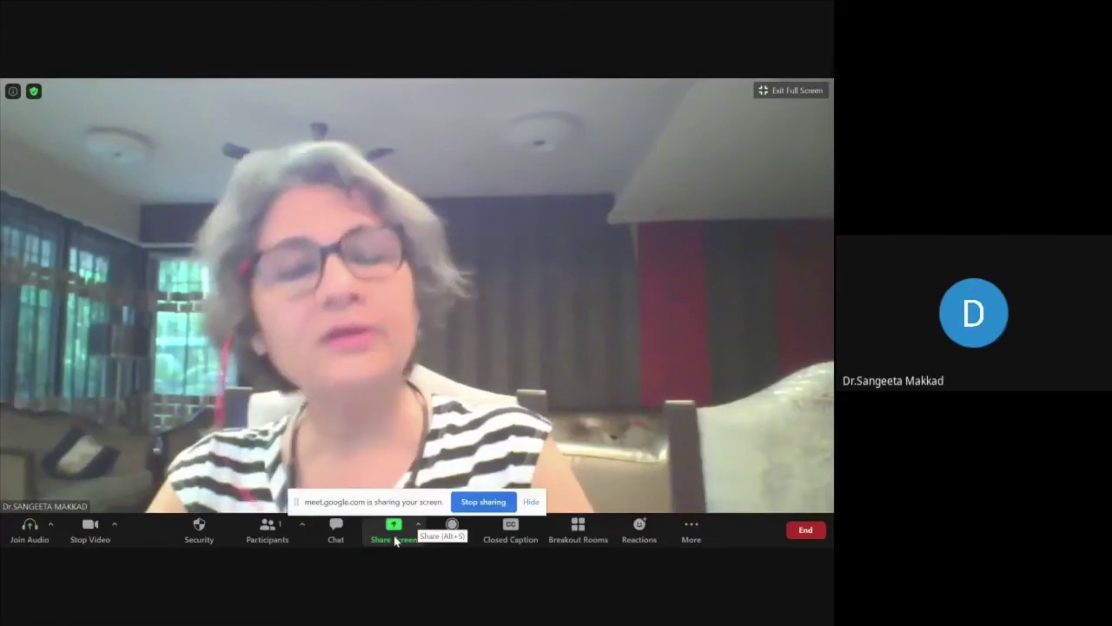
Examine the basic screen sharing choices, such as Screen and Whiteboard, and close them without starting a share
left_click(395, 538)
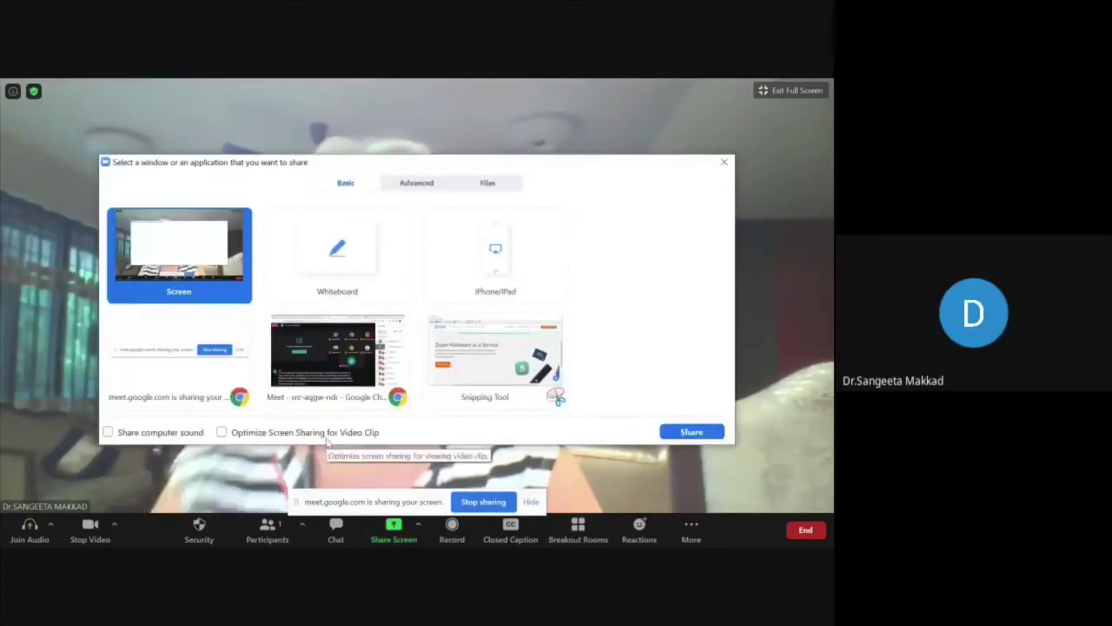
left_click(724, 162)
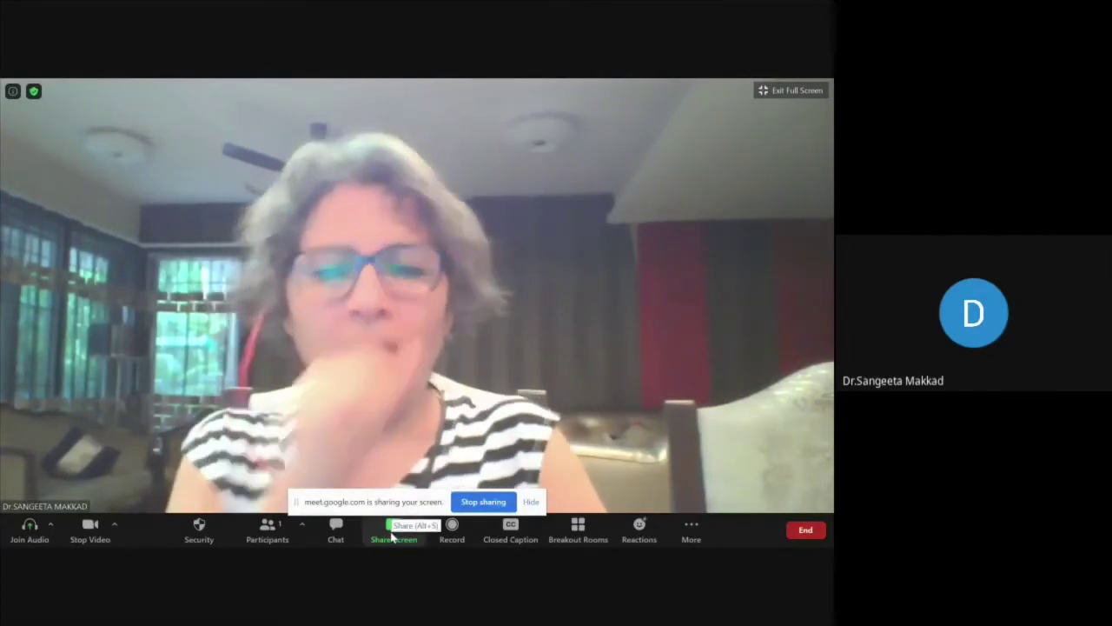
left_click(392, 535)
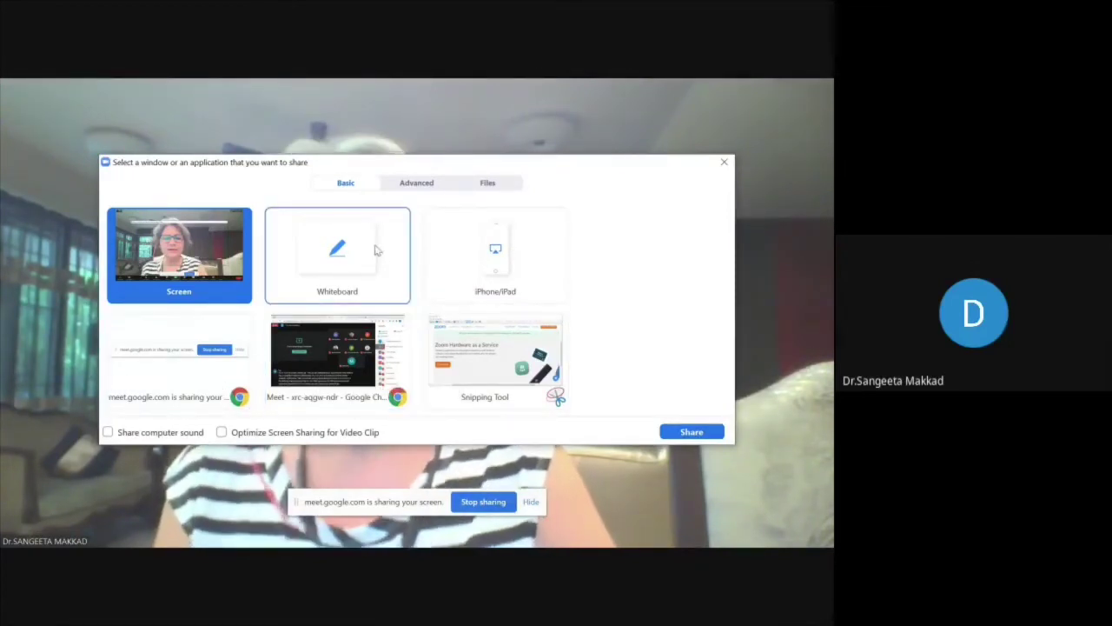
left_click(724, 162)
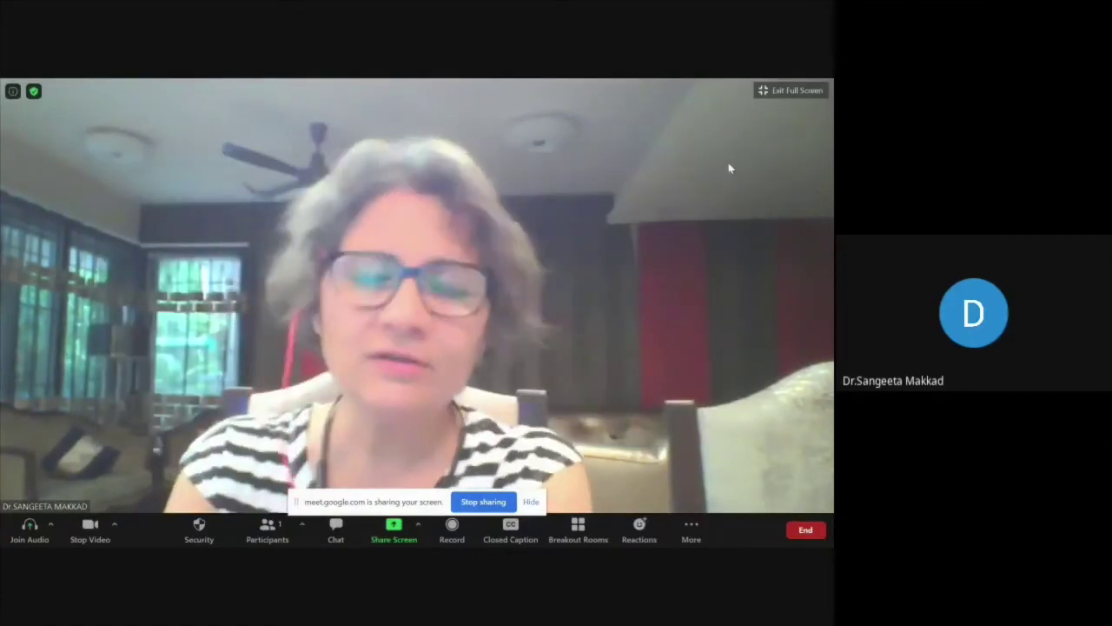
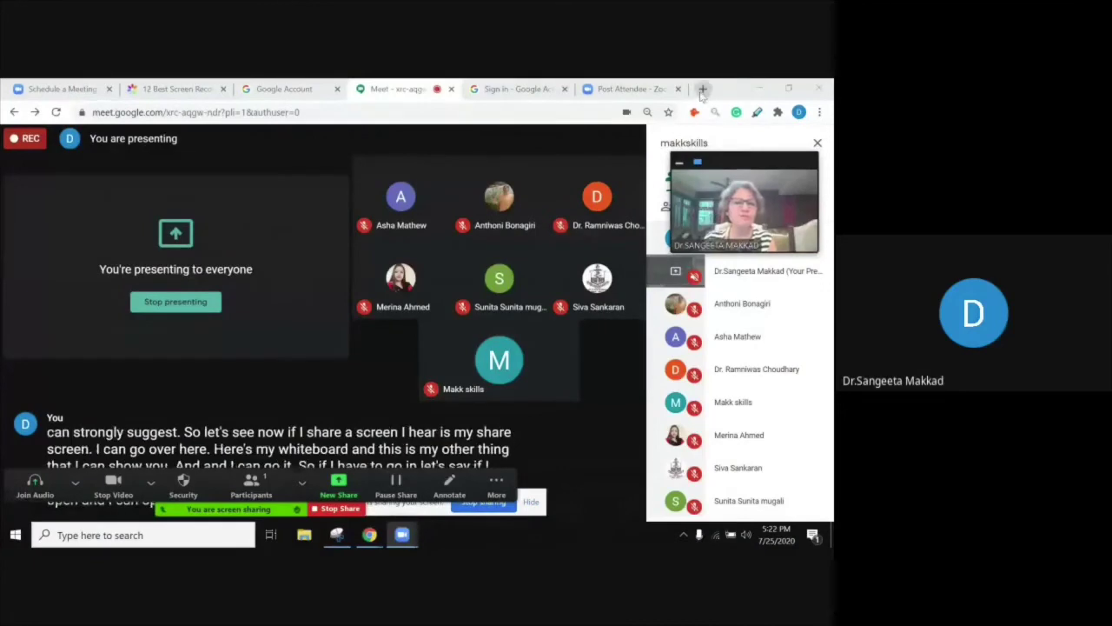
Search Google in a new browser tab for "animals and their young ones" while sharing the screen
left_click(703, 89)
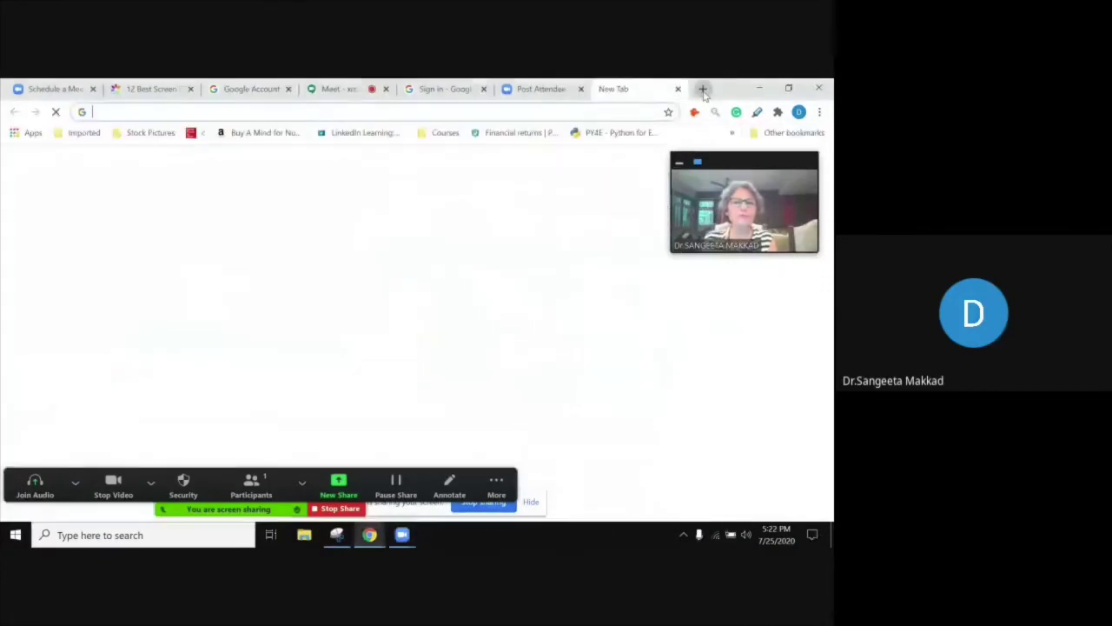
left_click(381, 114)
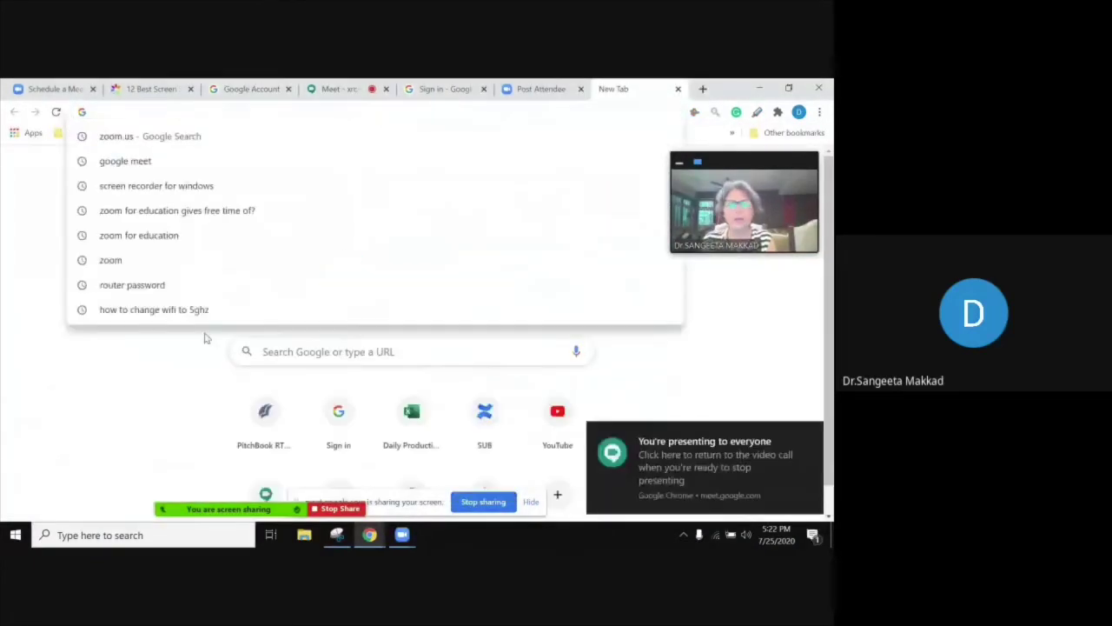
left_click(124, 351)
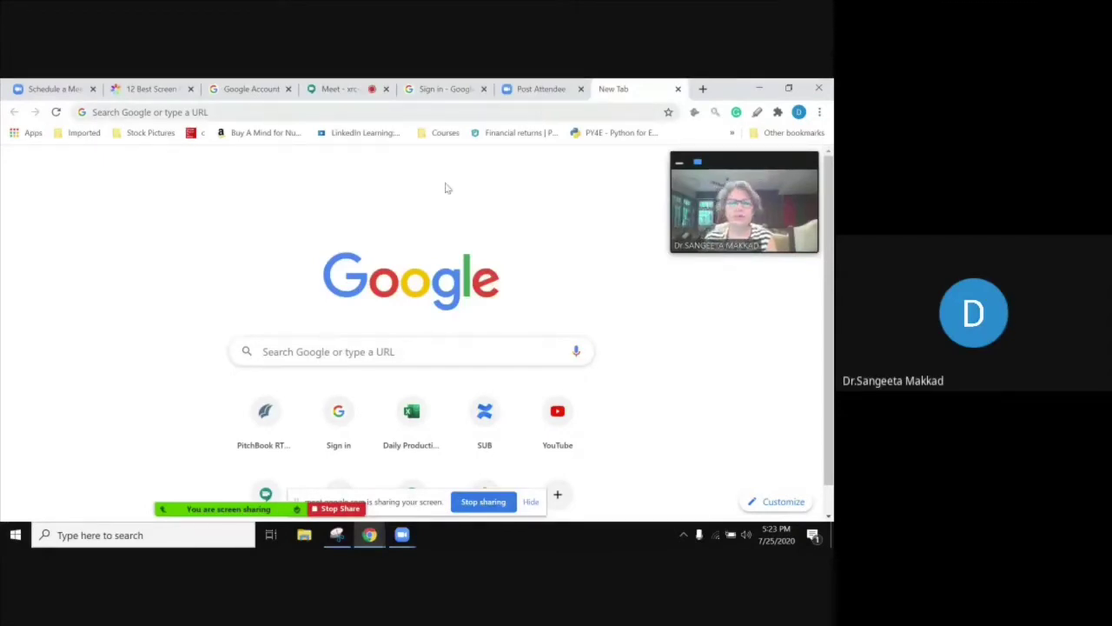
left_click(369, 351)
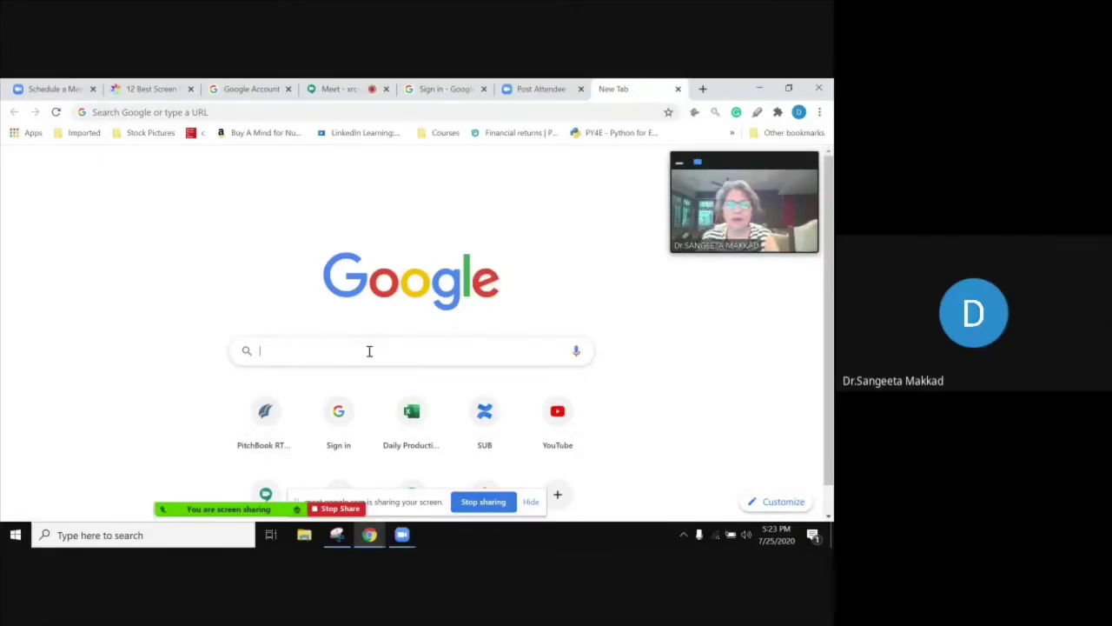
type("ANIM")
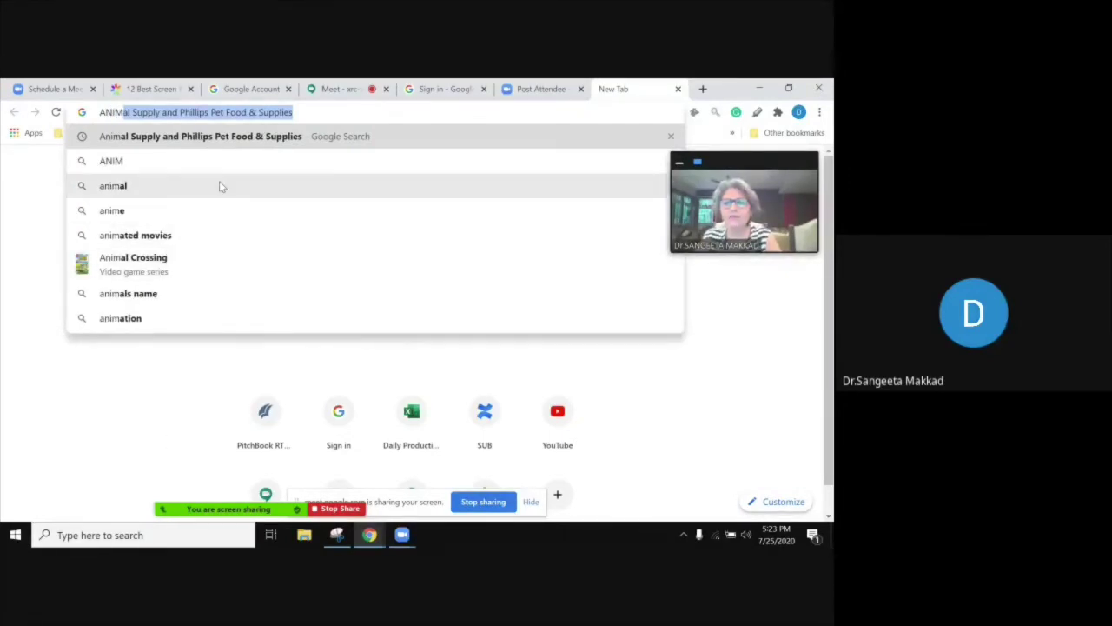
type("ALS")
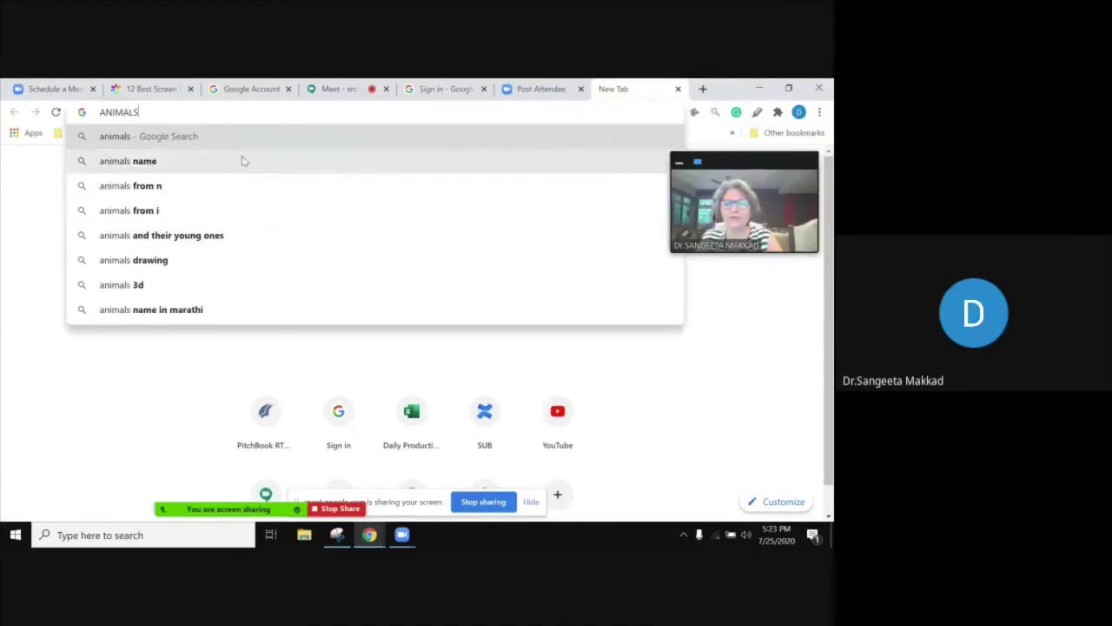
left_click(211, 235)
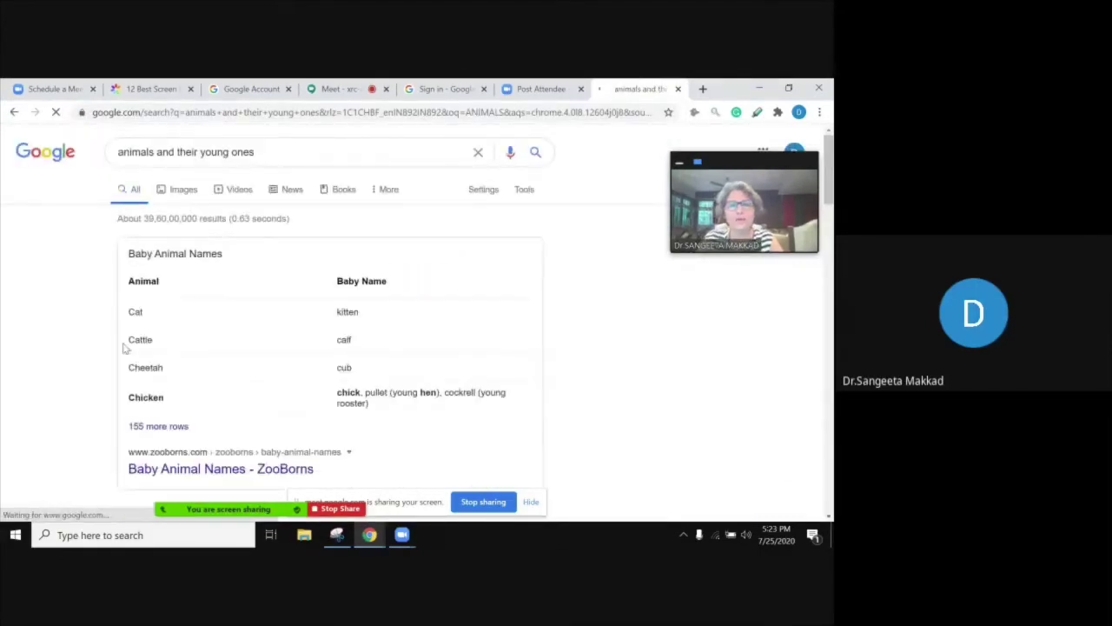
Search Google in another new tab for "advertising and marketing"
left_click(703, 89)
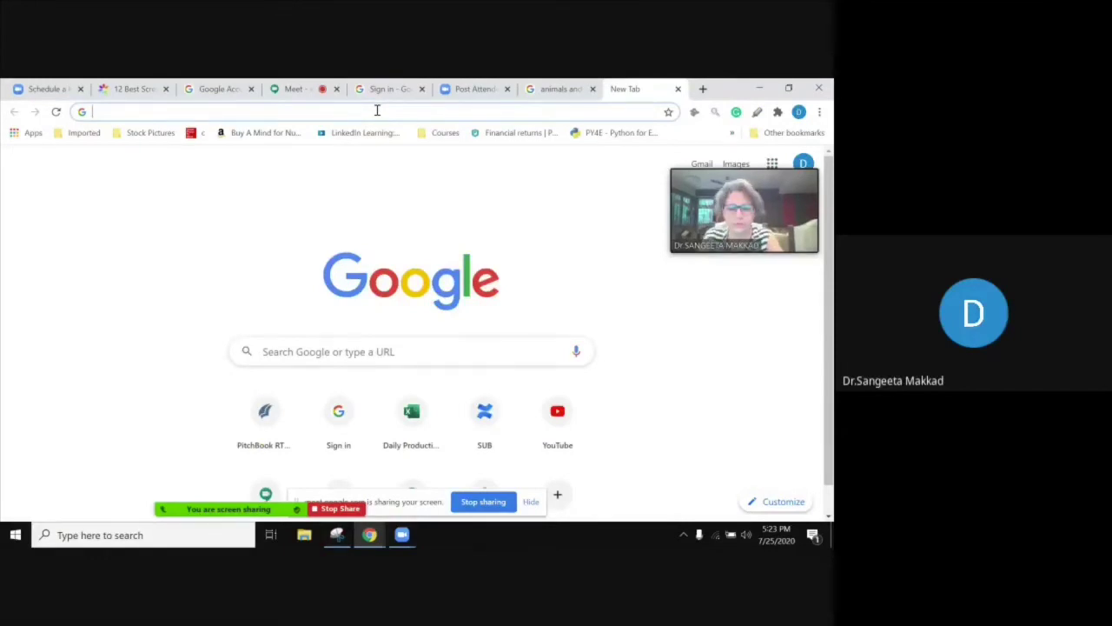
type("ADVERTIS")
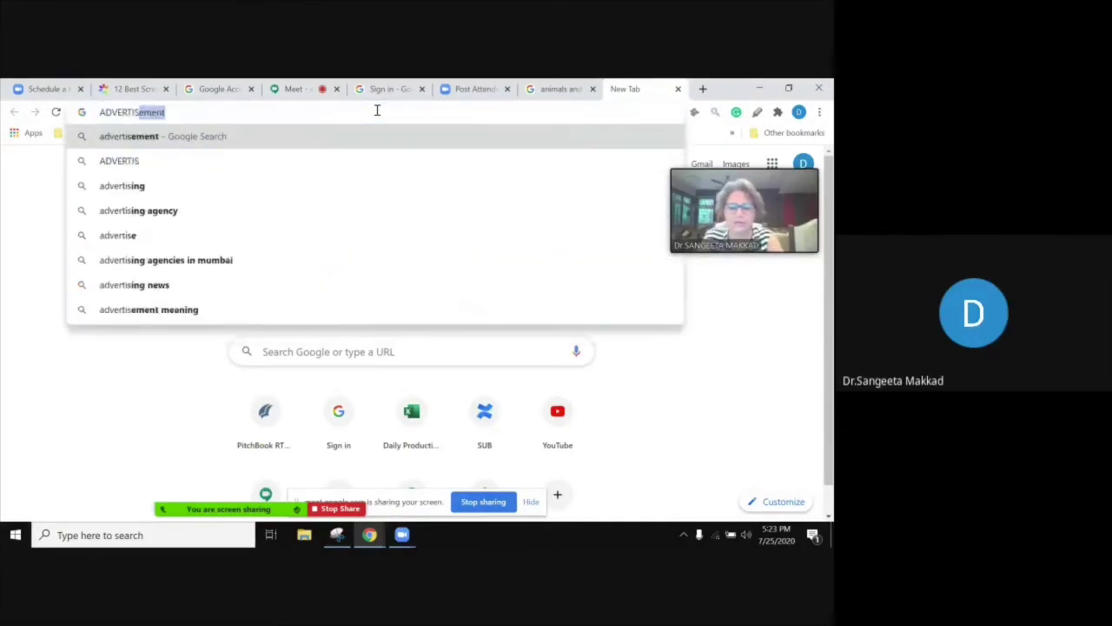
type("ING AND MAR")
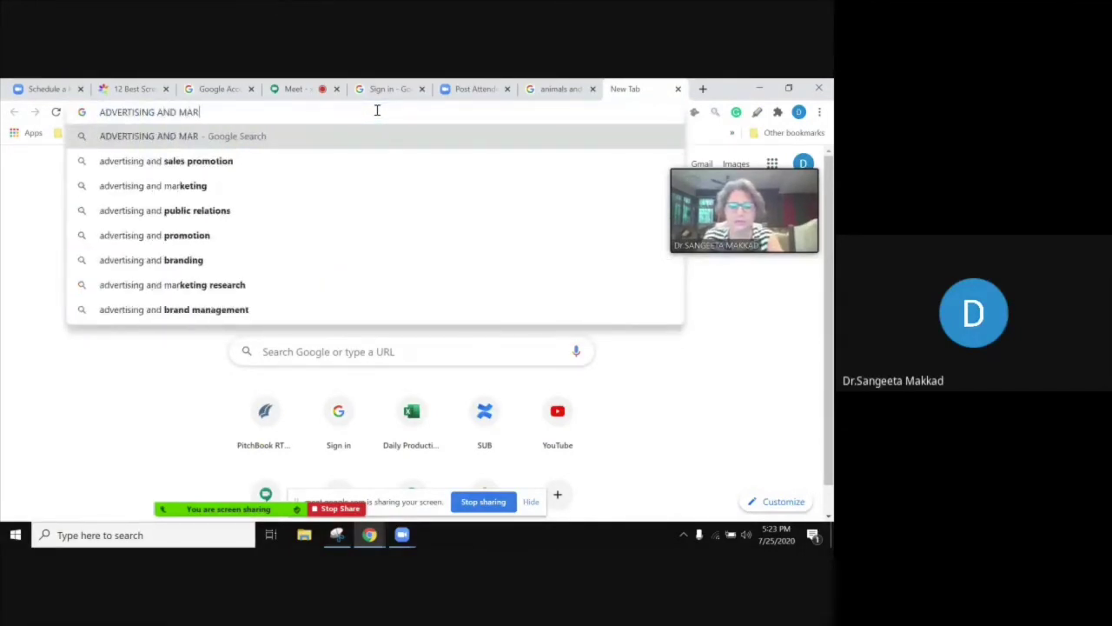
type("KETING")
key("Return")
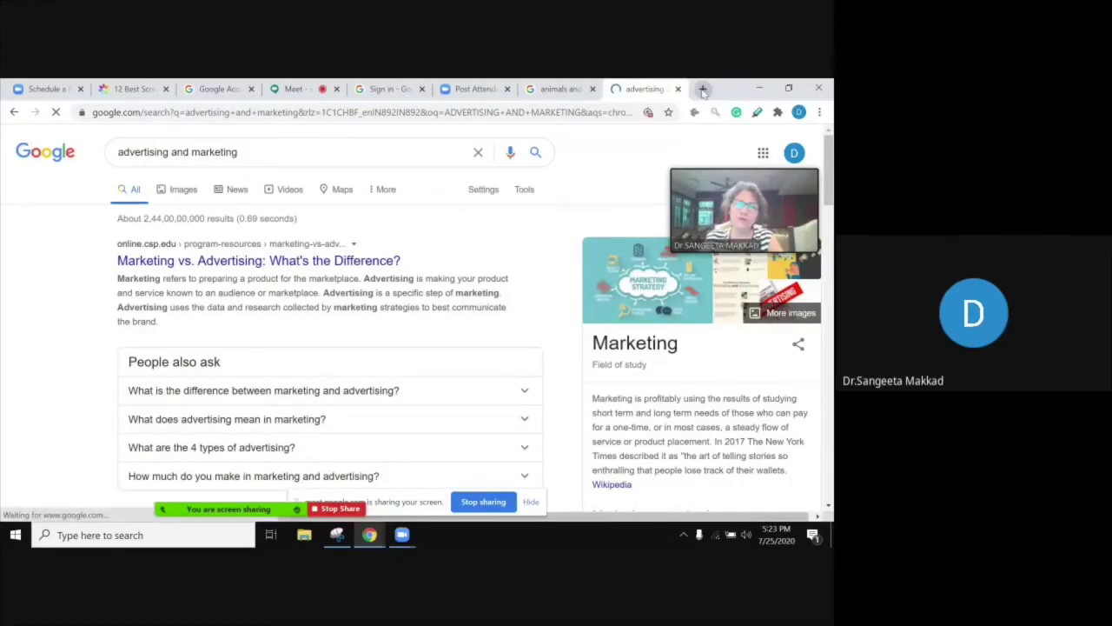
Search for "YOU TUBE" in a third new tab and open the YouTube website from the results
left_click(703, 89)
left_click(323, 111)
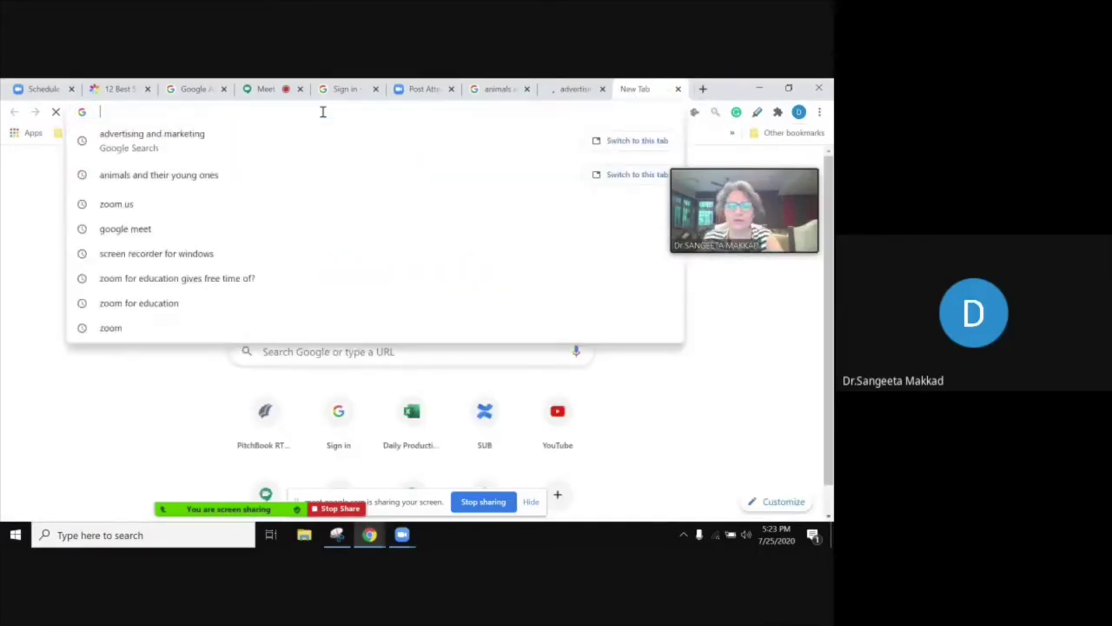
type("YO")
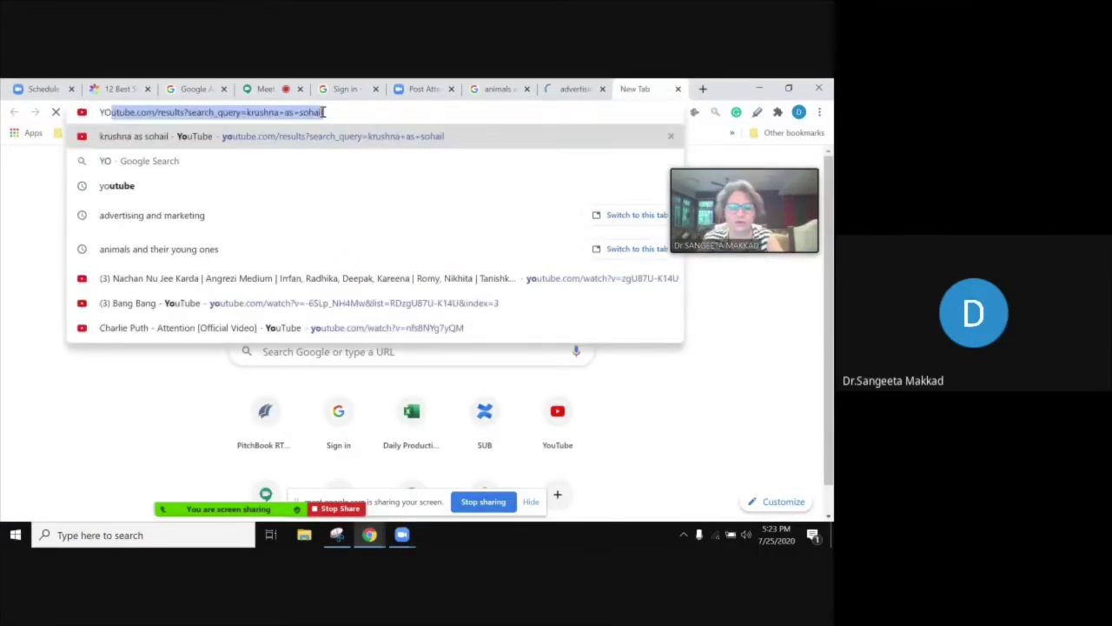
type("U TUBE")
key("Return")
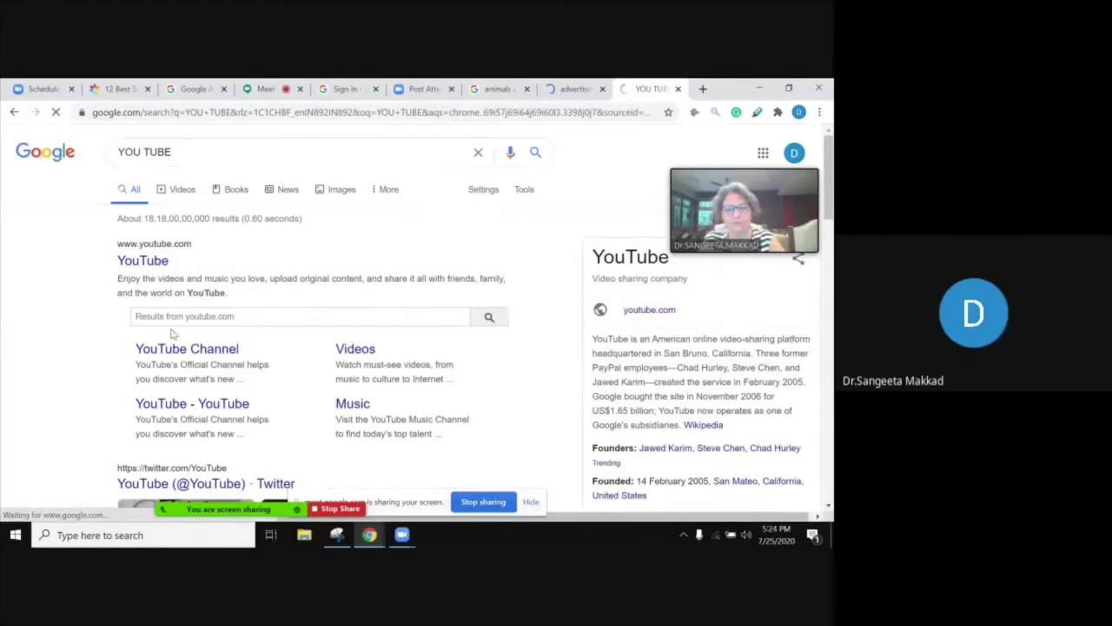
left_click(131, 264)
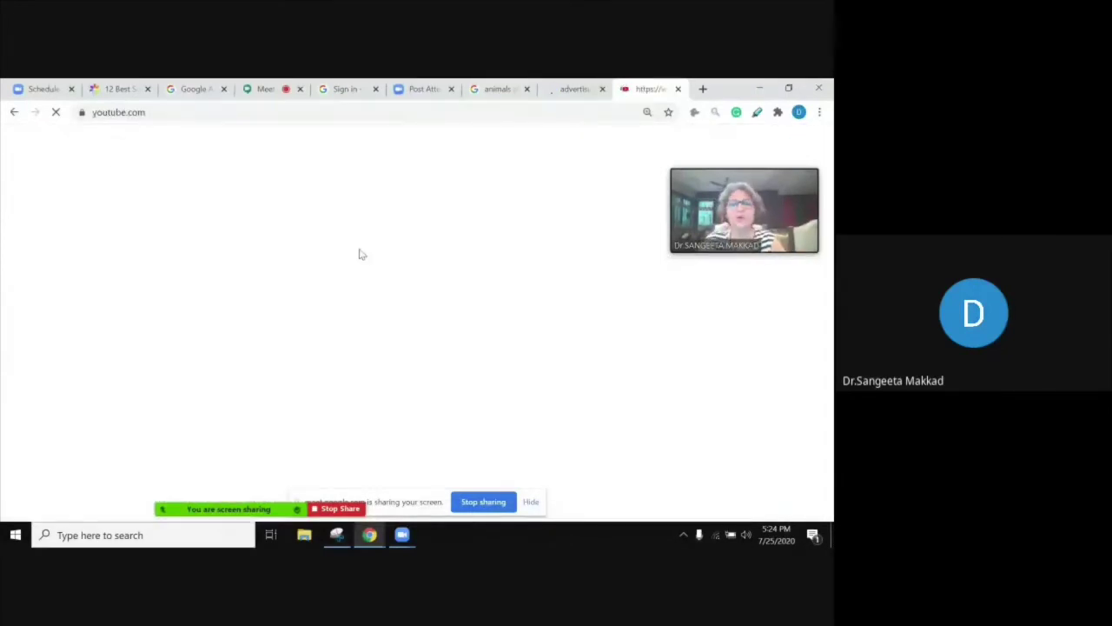
Close the advertising and marketing tab and search YouTube for "environmental engineering"
left_click(601, 88)
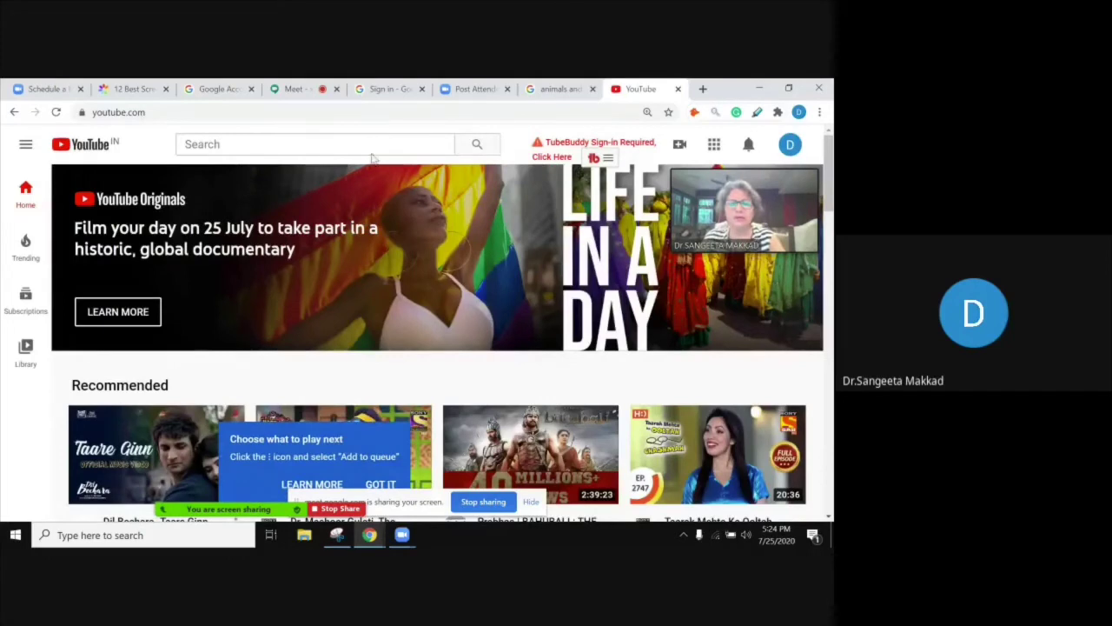
left_click(388, 147)
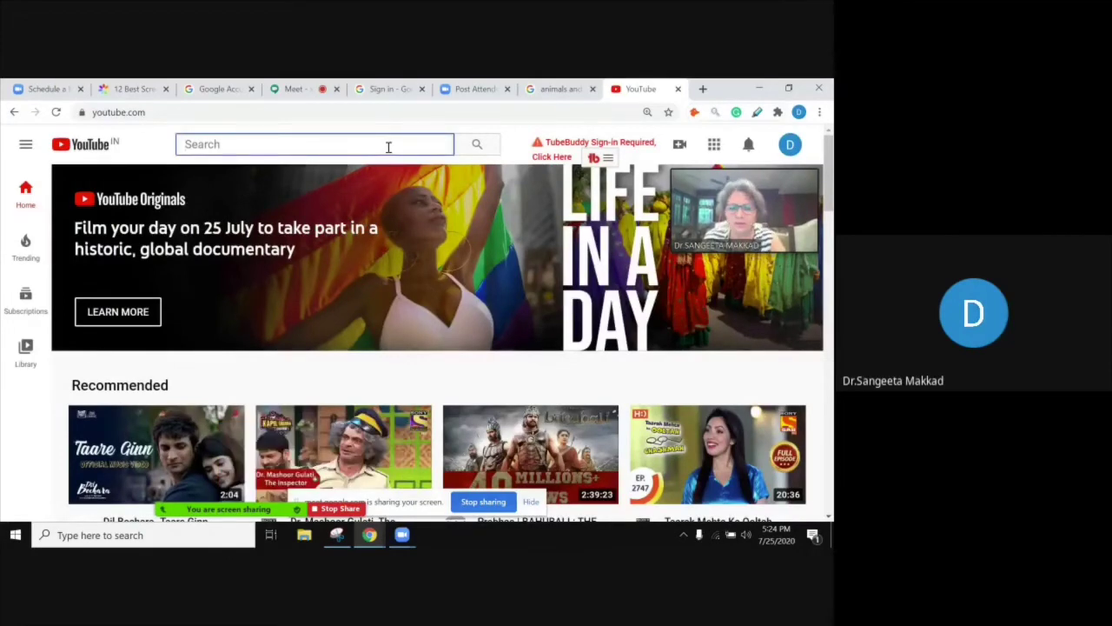
type("ENVIRONMENT")
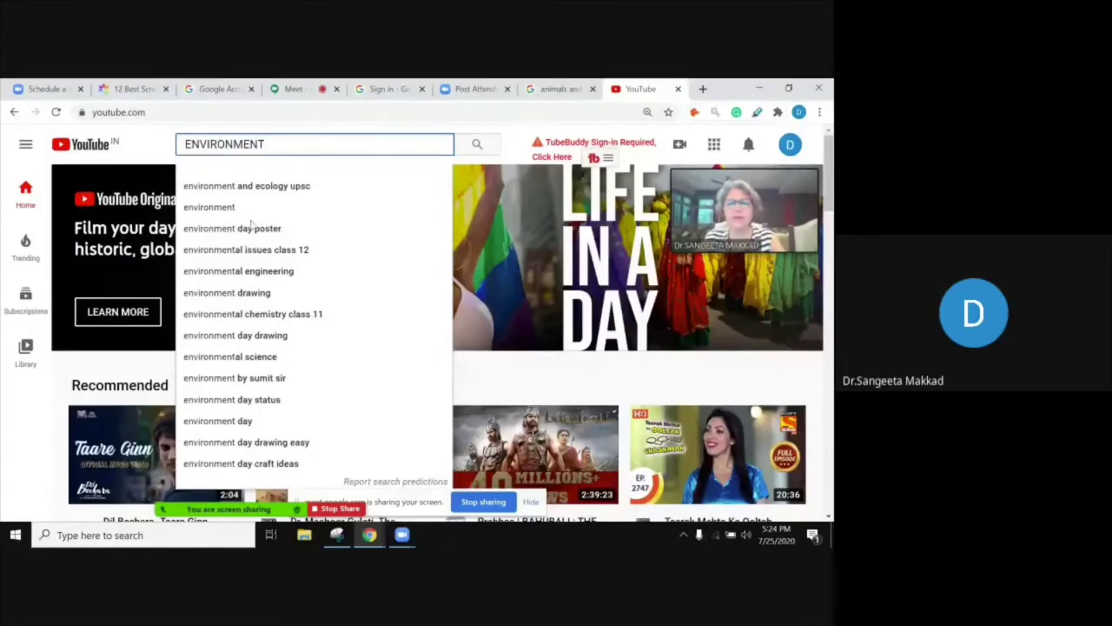
left_click(261, 272)
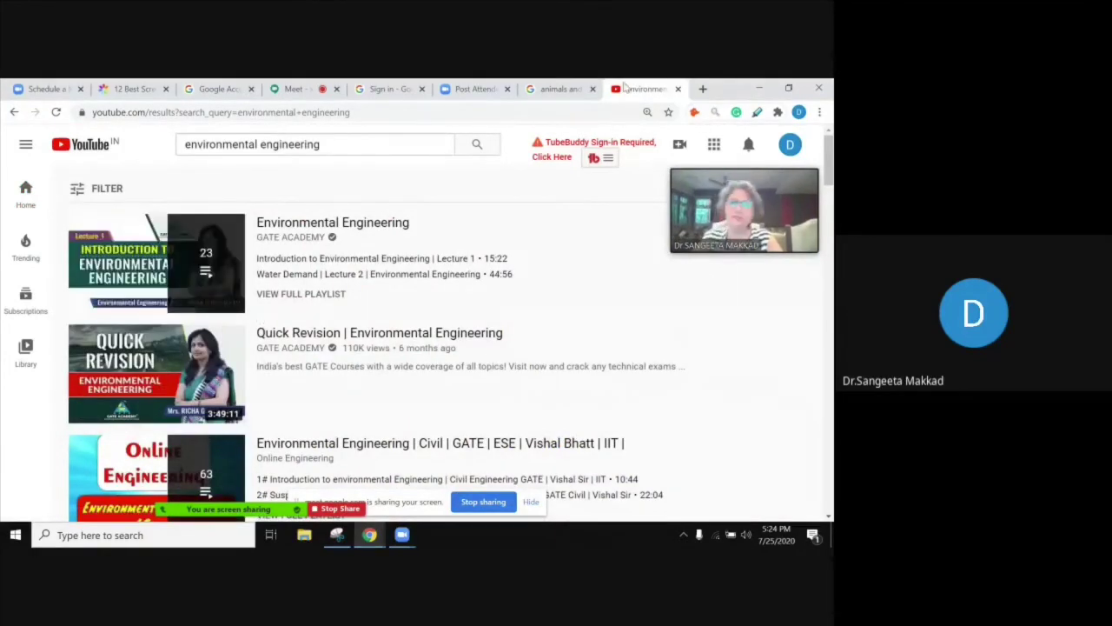
Close the YouTube tab and stop sharing the screen in the Zoom meeting
left_click(678, 88)
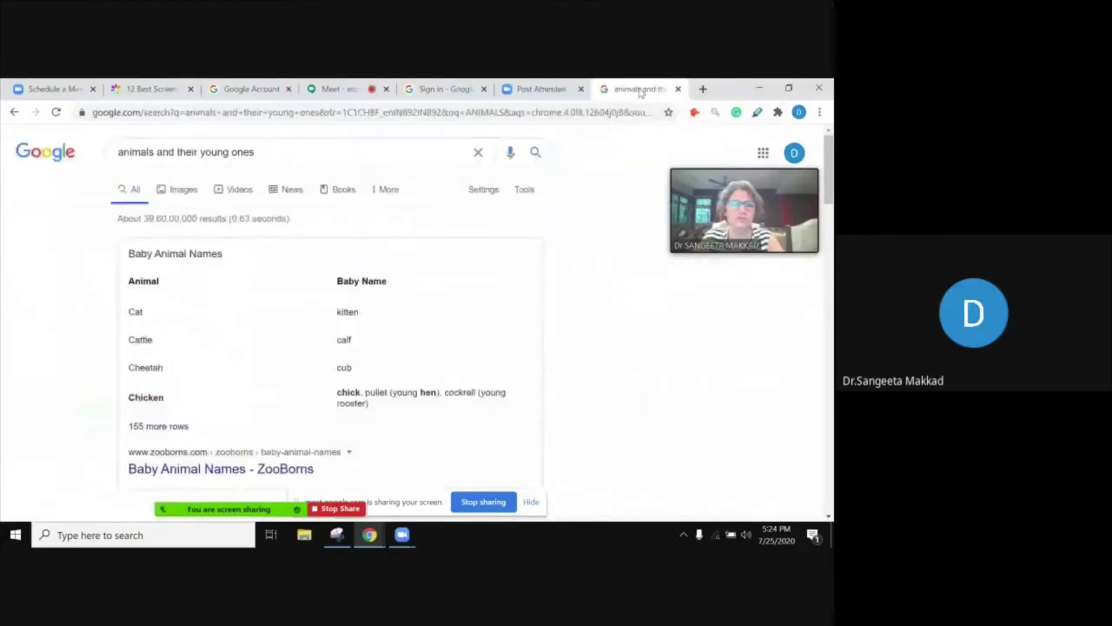
left_click(340, 509)
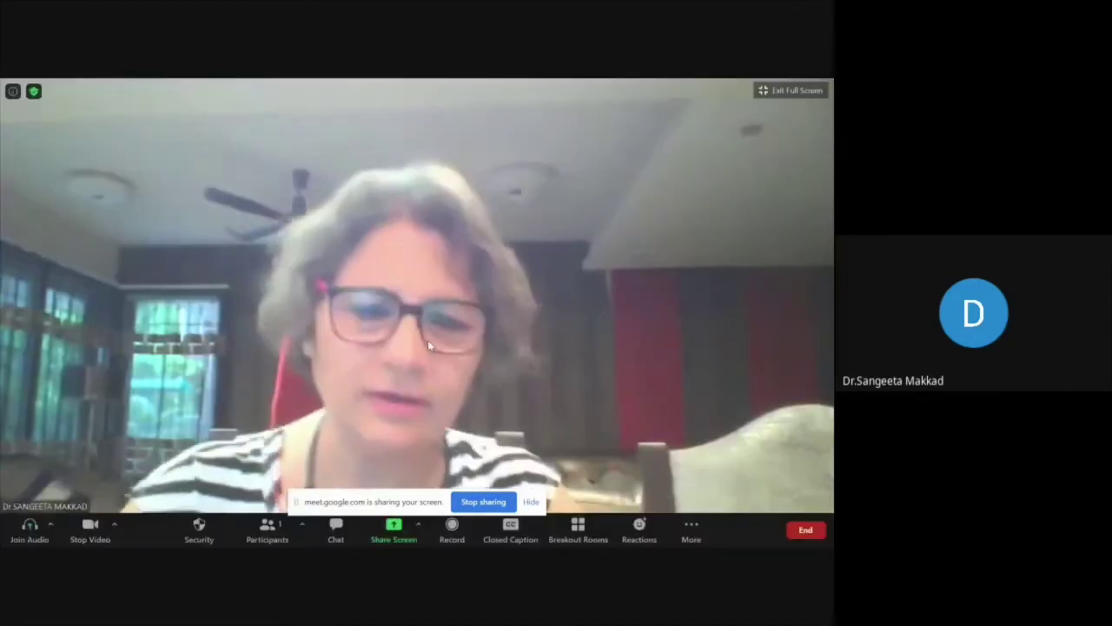
Share a whiteboard in the meeting and activate its Text tool
left_click(398, 533)
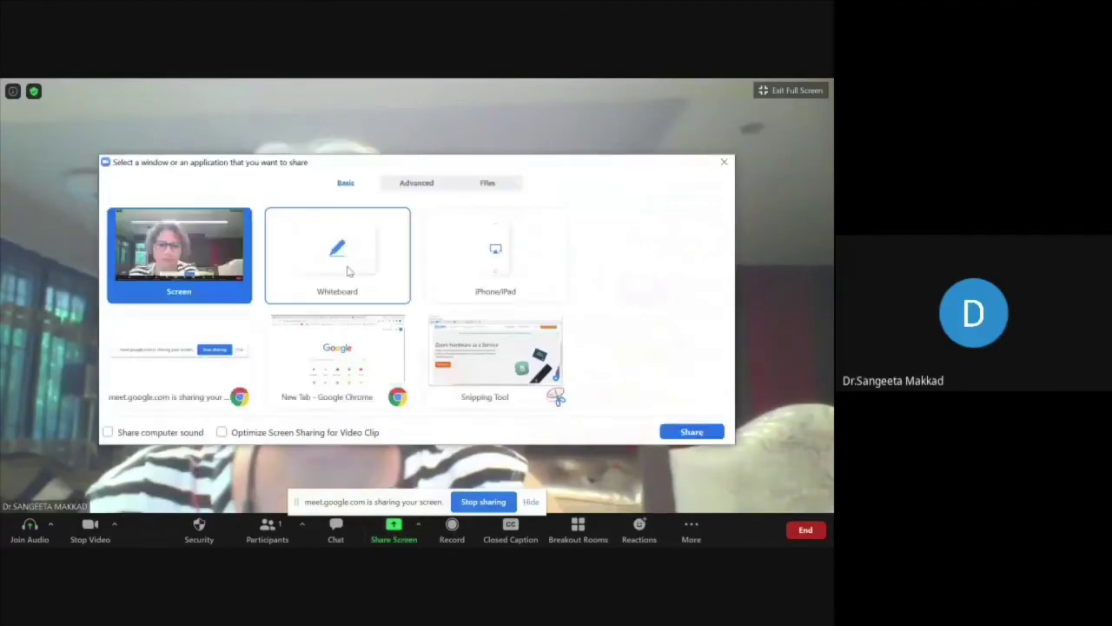
left_click(339, 261)
double_click(328, 250)
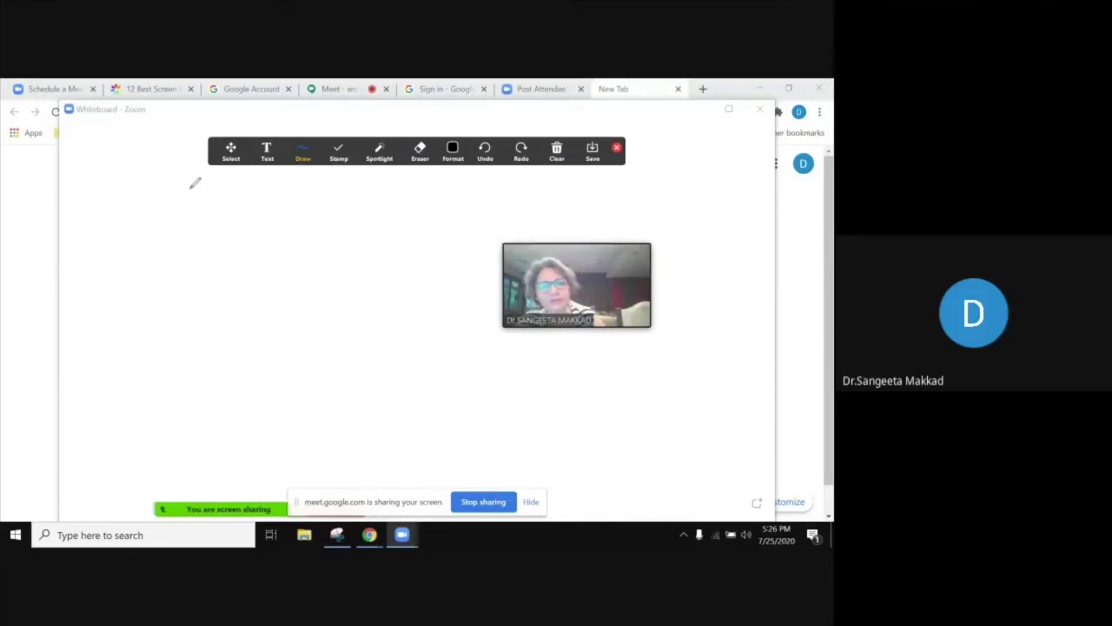
left_click(267, 153)
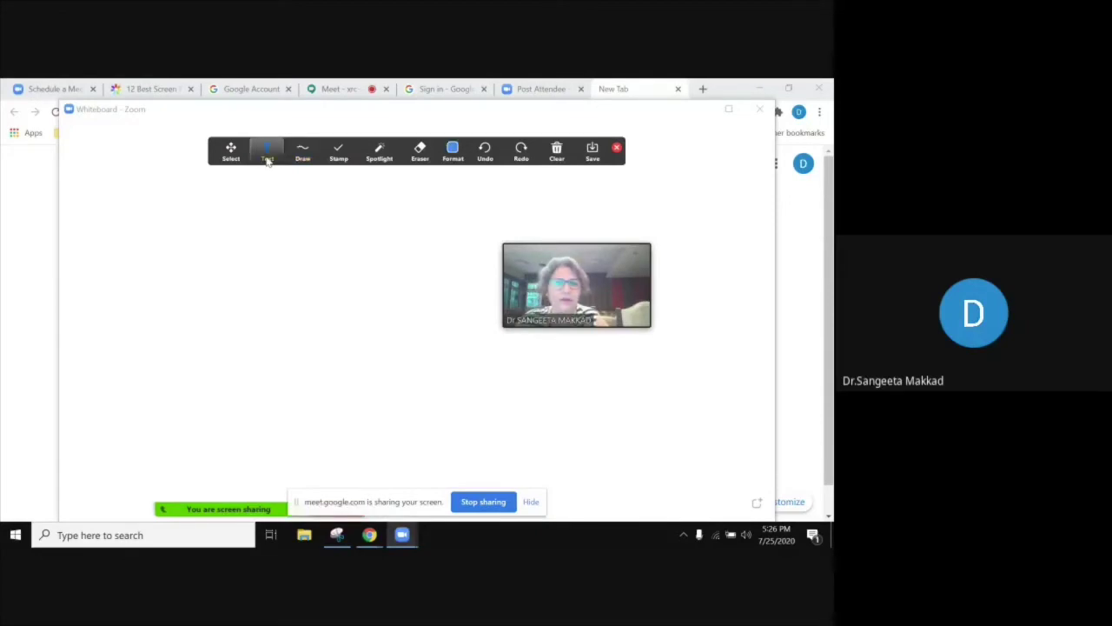
Add a text box in the upper middle of the whiteboard reading "MY NAME IS .....I TEACH ...."
left_click(277, 233)
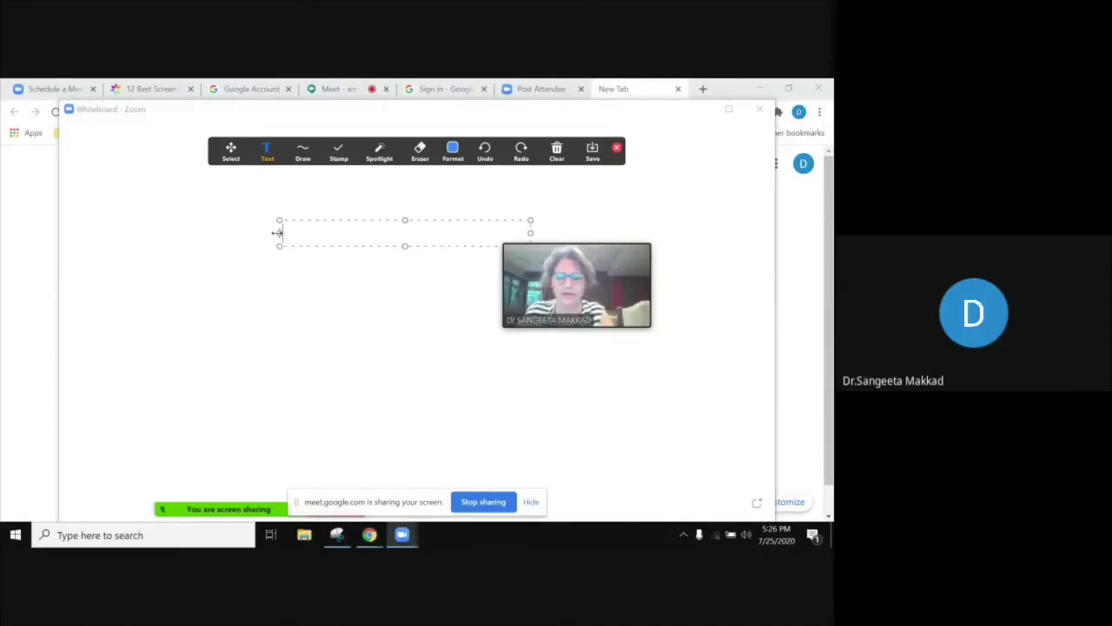
type("MY NAME IS .....")
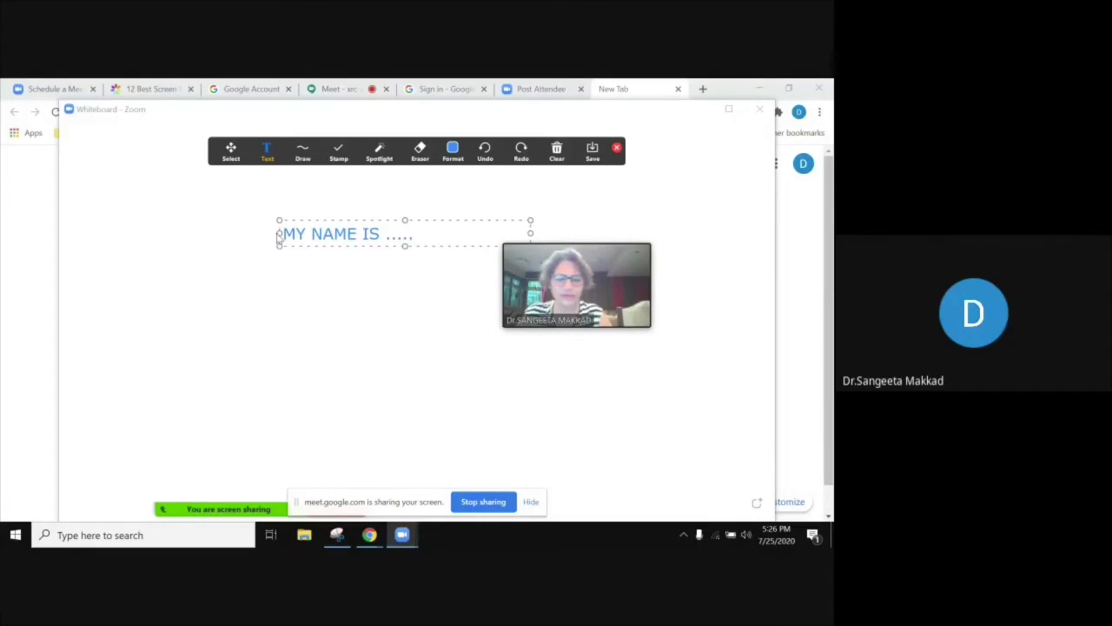
type("I TEAC")
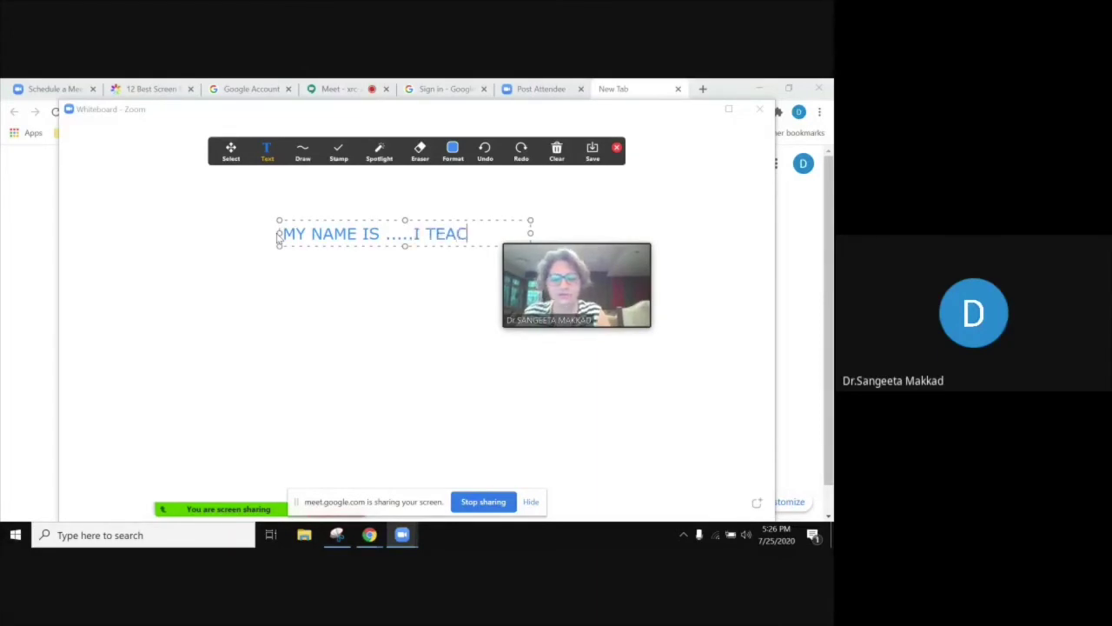
type("H M,M")
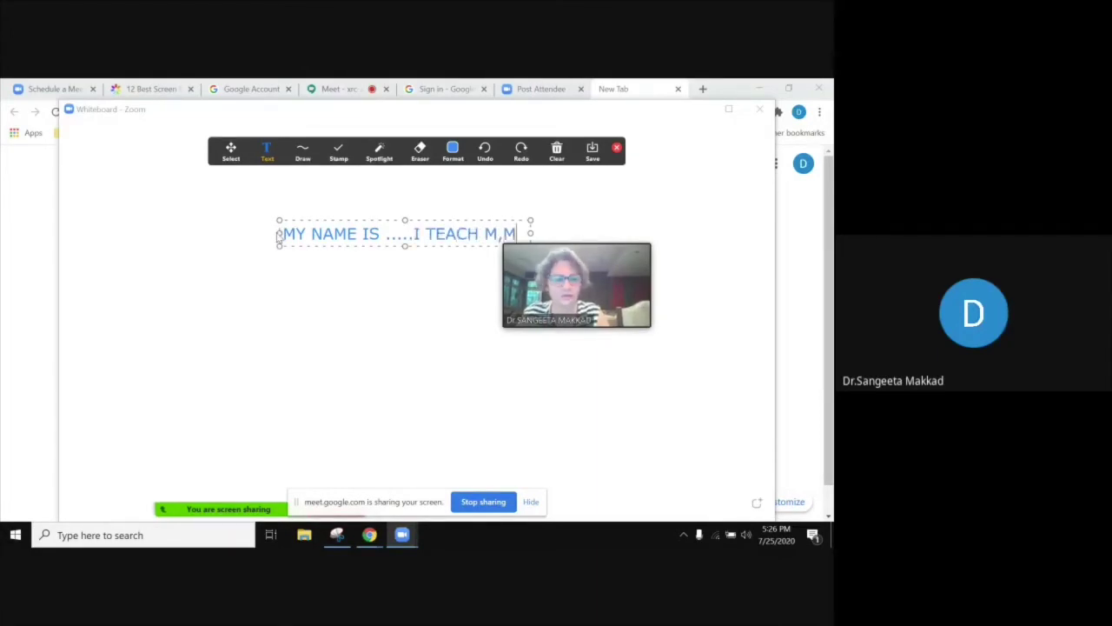
key("BackSpace")
key("BackSpace")
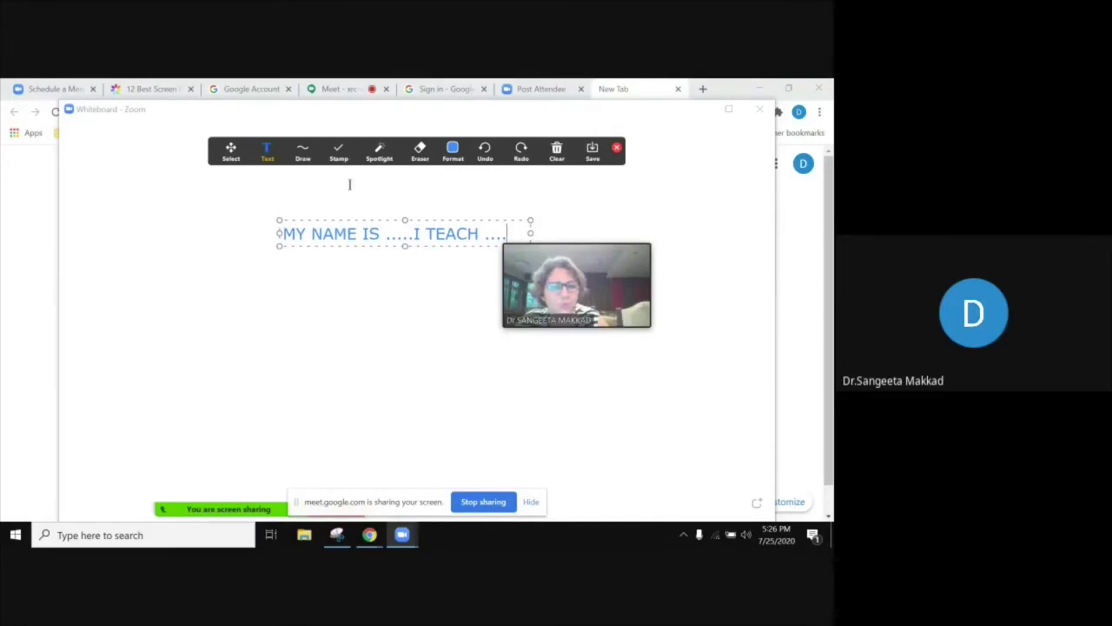
Move the floating video thumbnail away from the whiteboard text so it no longer crowds the text box
left_click(379, 151)
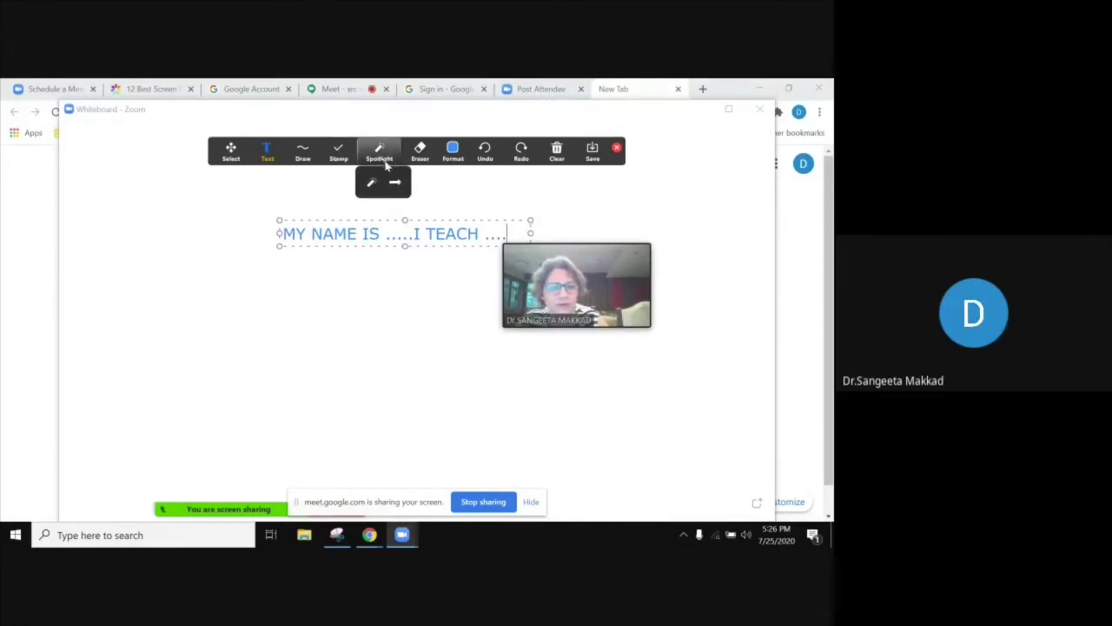
left_click(304, 150)
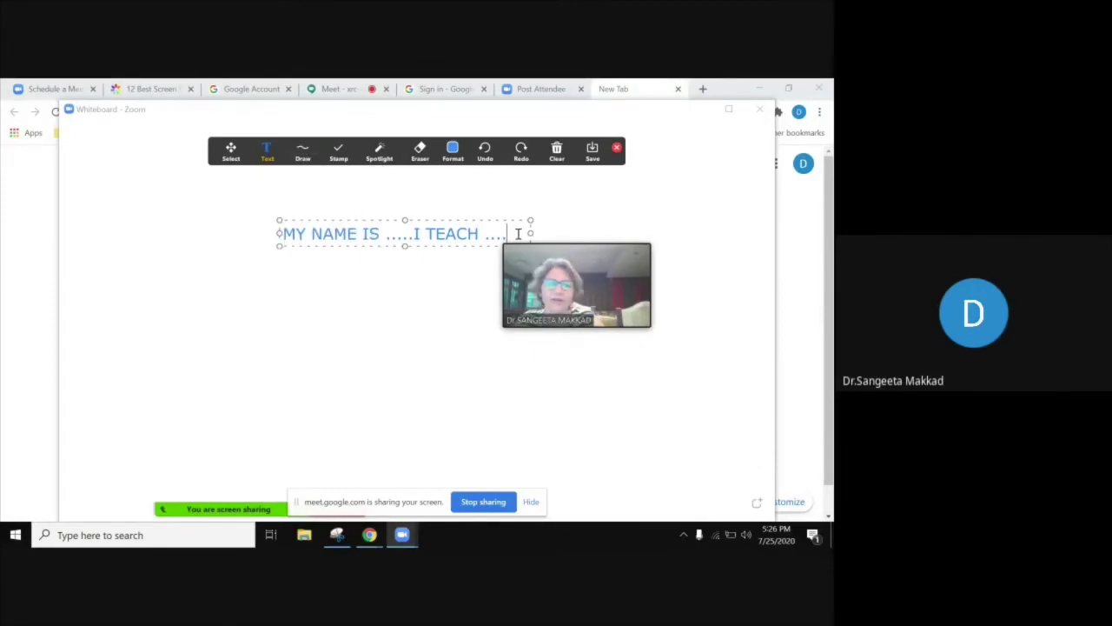
left_click_drag(532, 257, 708, 234)
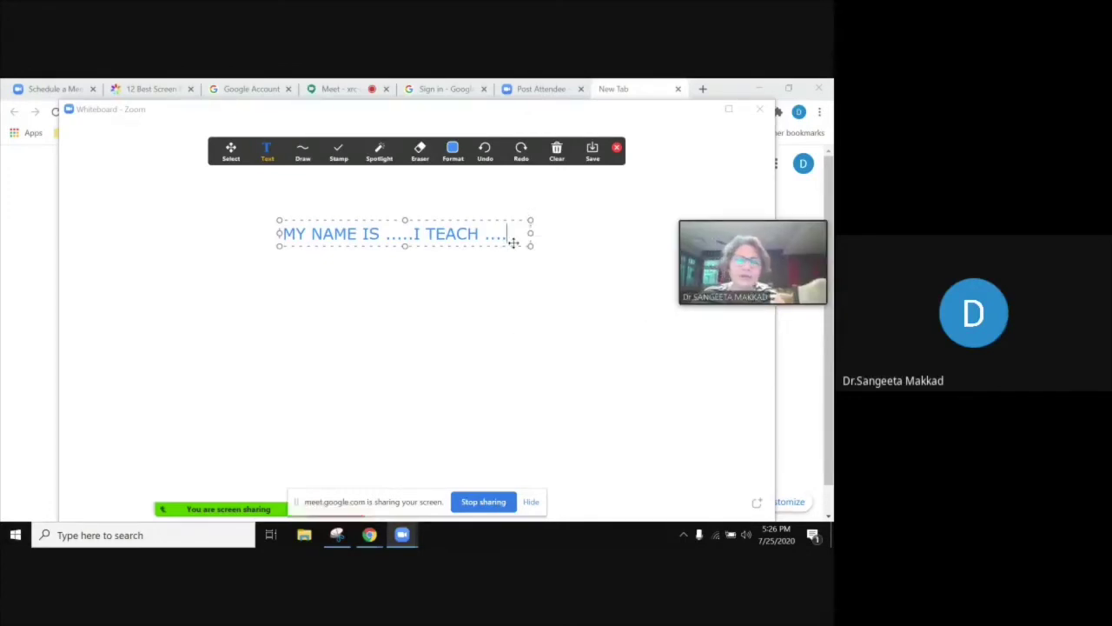
Continue the text in the same box with "THE ARTICULATION OF SUNDER PICHAI SPEECH ..DISCUSS"
type("THE ")
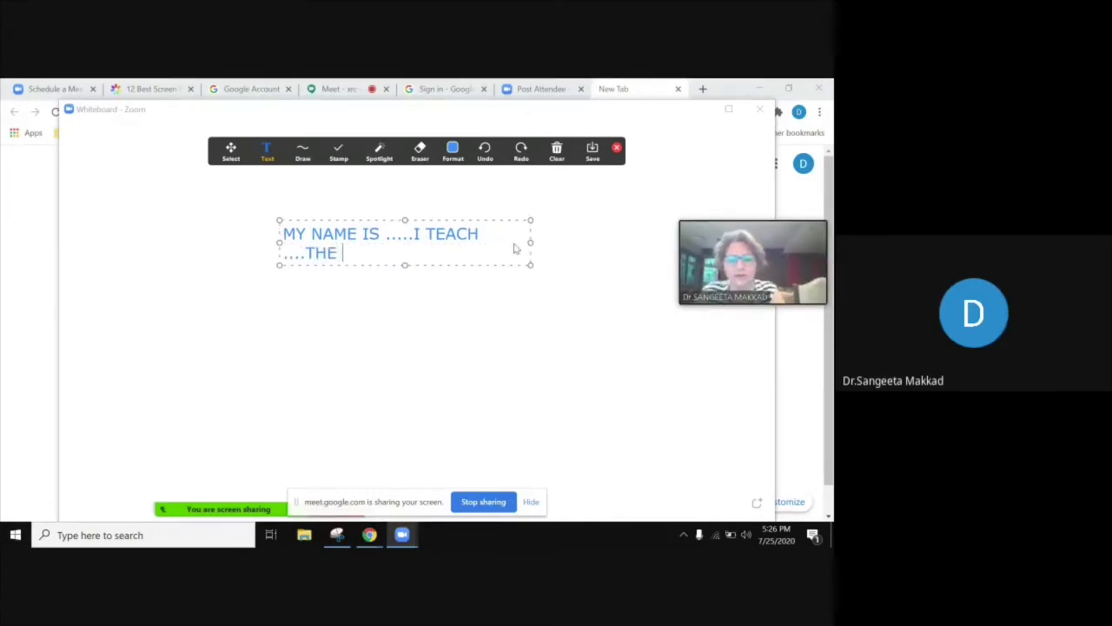
type("ARTICULATION IO")
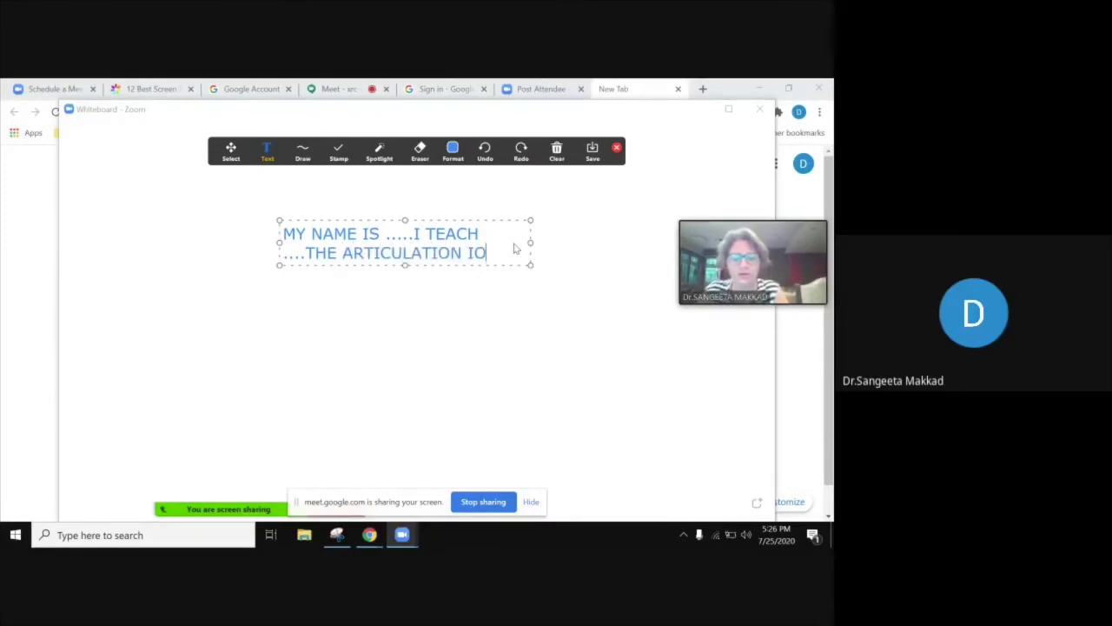
key("BackSpace")
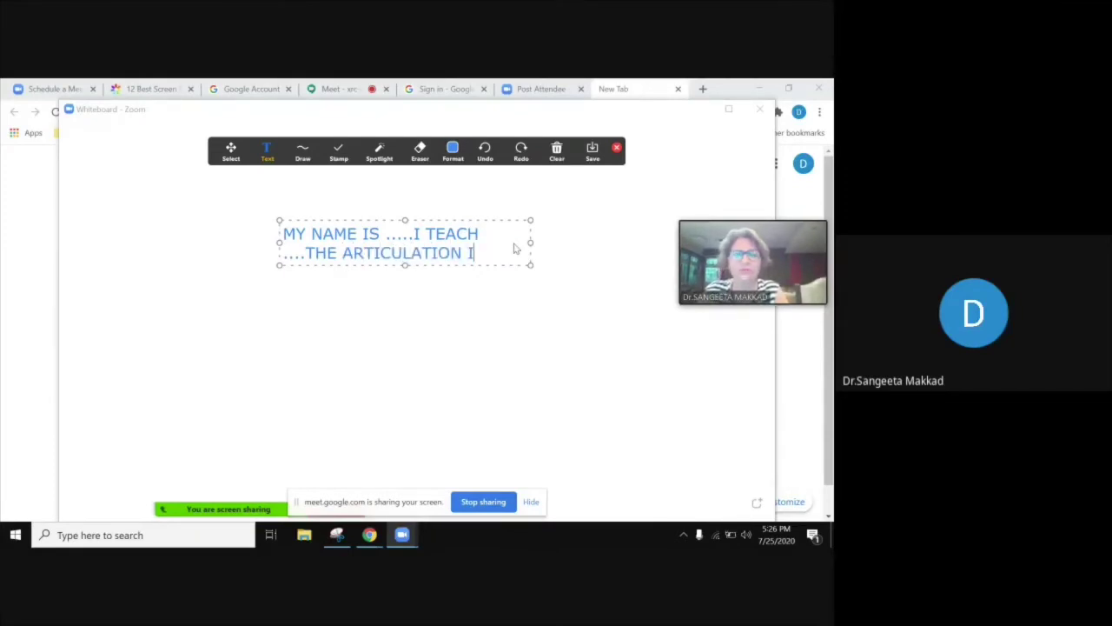
type("OF S")
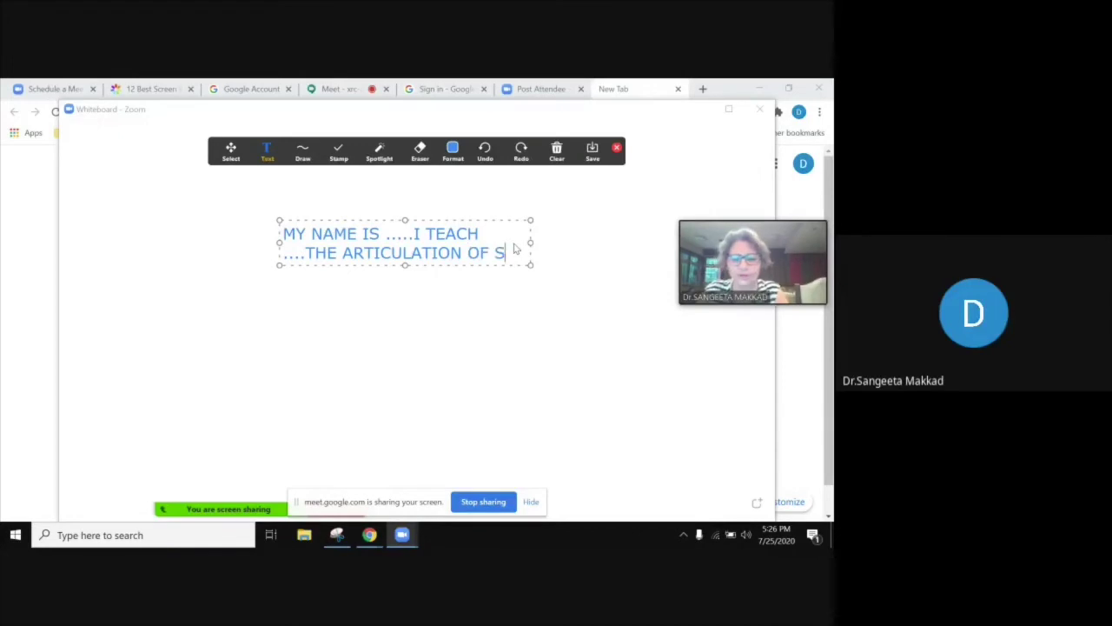
type("UNDER PI")
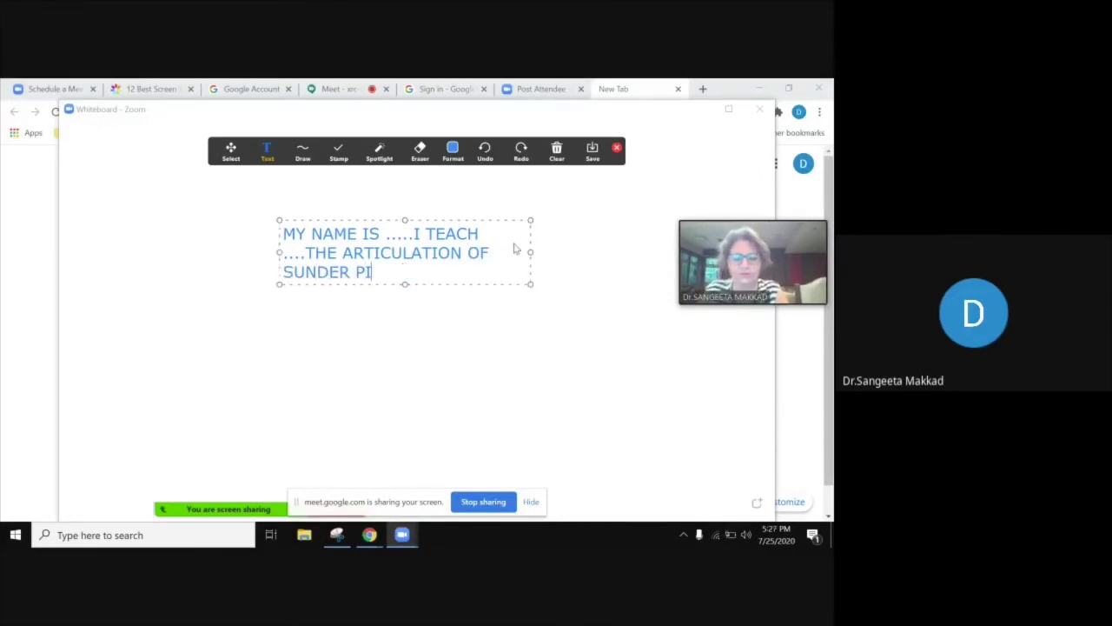
type("CHAI SPEECH ")
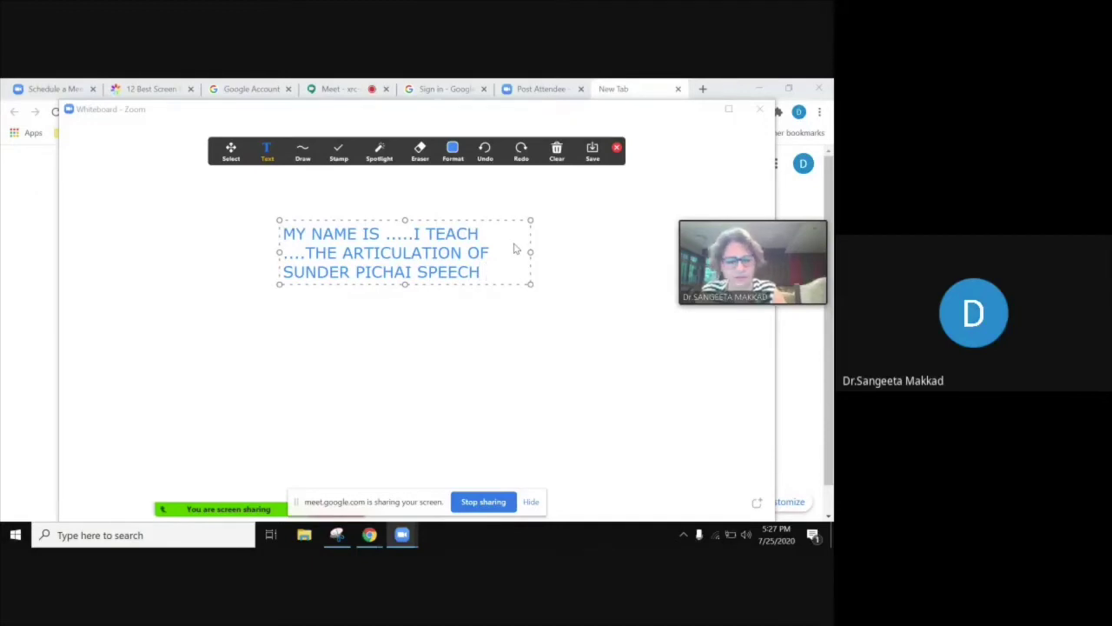
type("..DISCUSS")
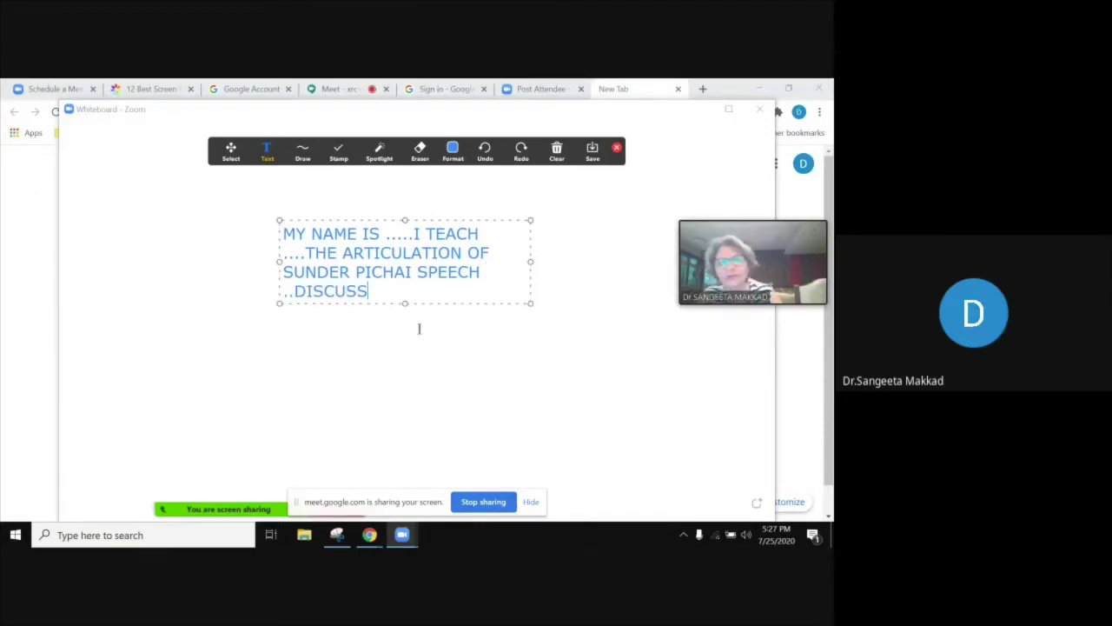
Draw three arrows on the whiteboard: a rising one right of the text, a short one left of it and a longer one below that
left_click(229, 151)
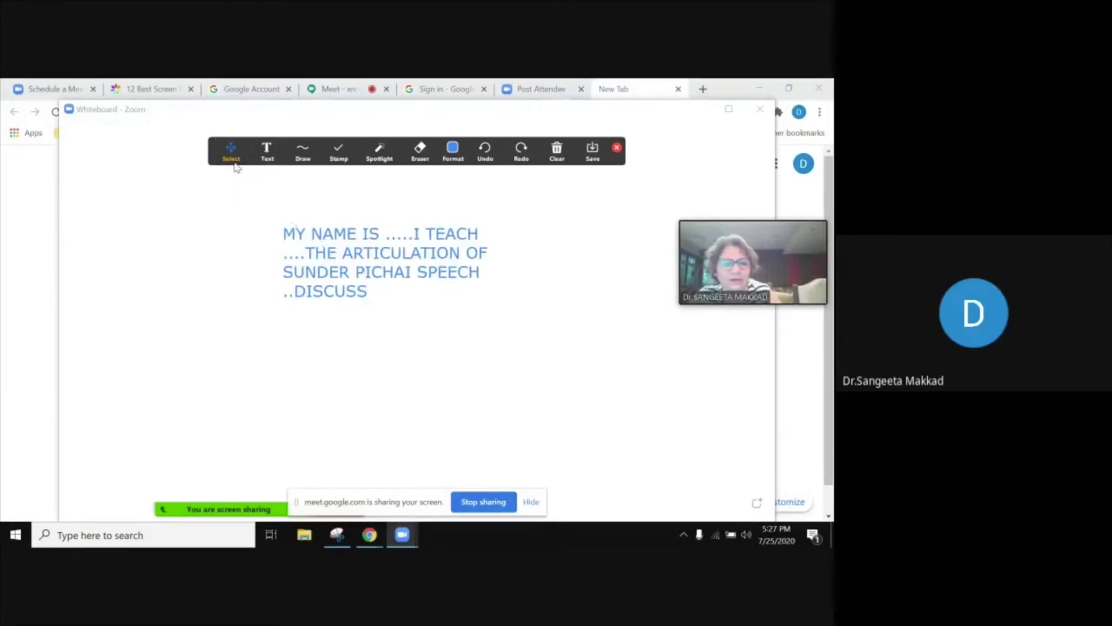
left_click(303, 160)
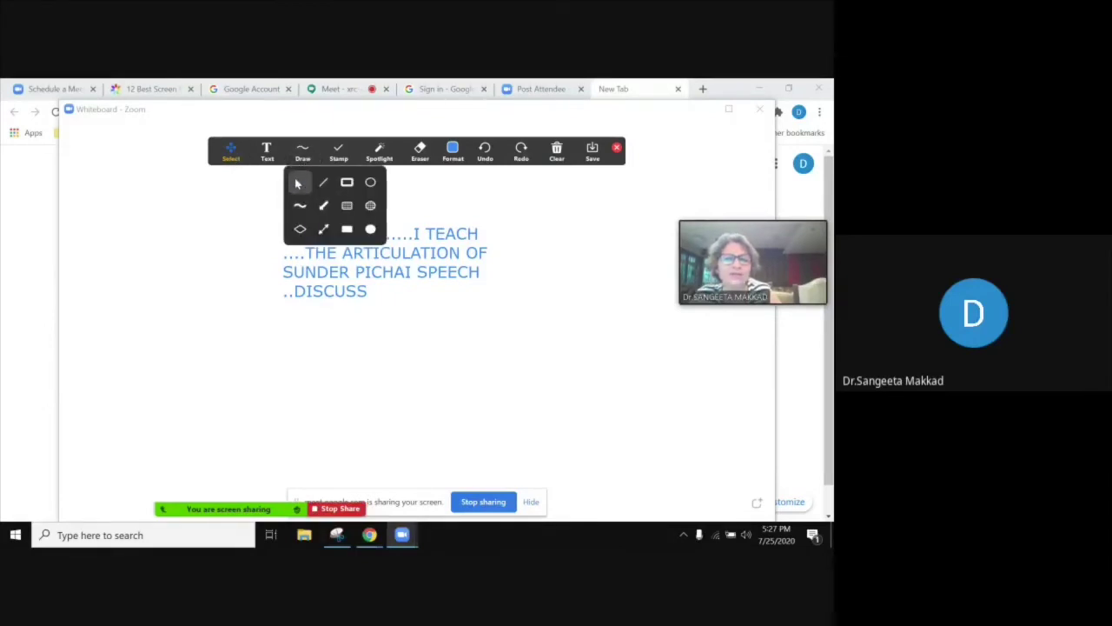
left_click(322, 206)
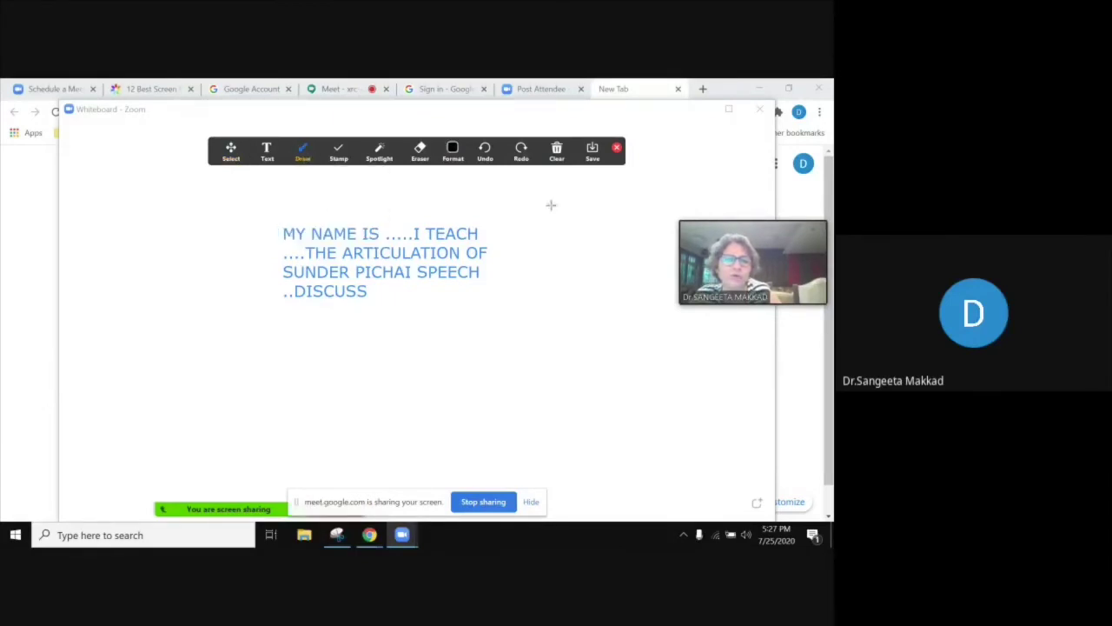
left_click_drag(474, 304, 585, 223)
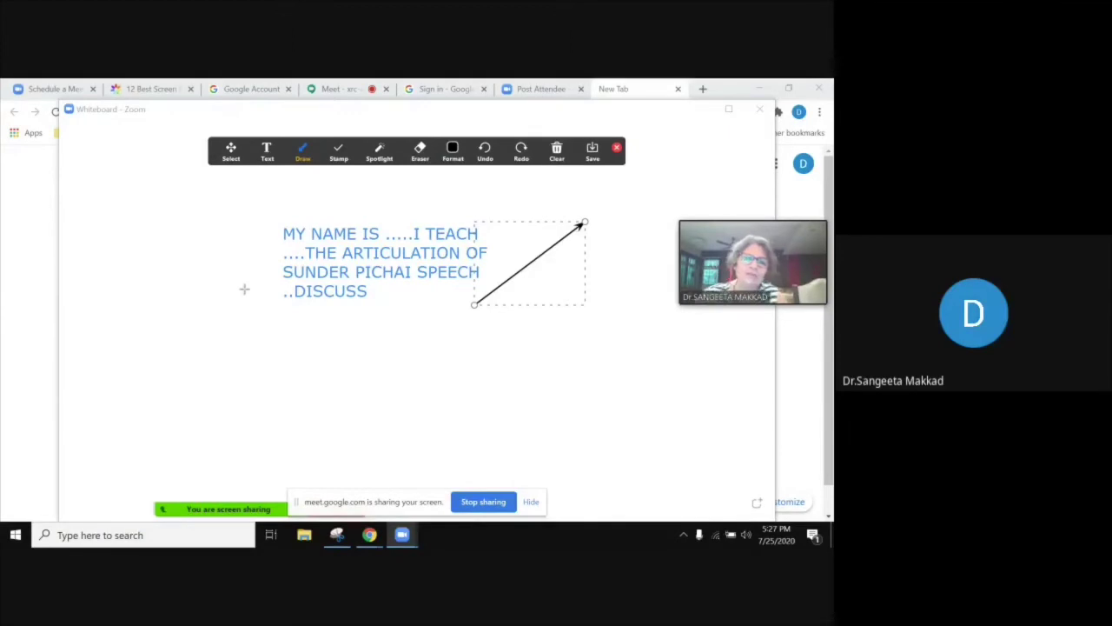
left_click_drag(127, 232, 206, 232)
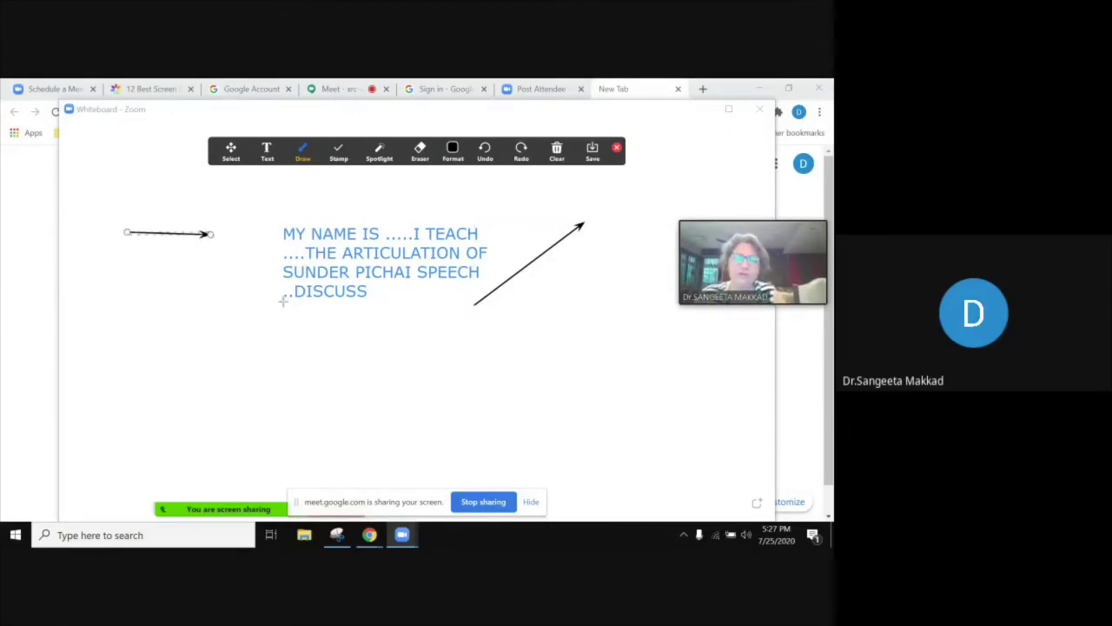
left_click_drag(122, 385, 272, 371)
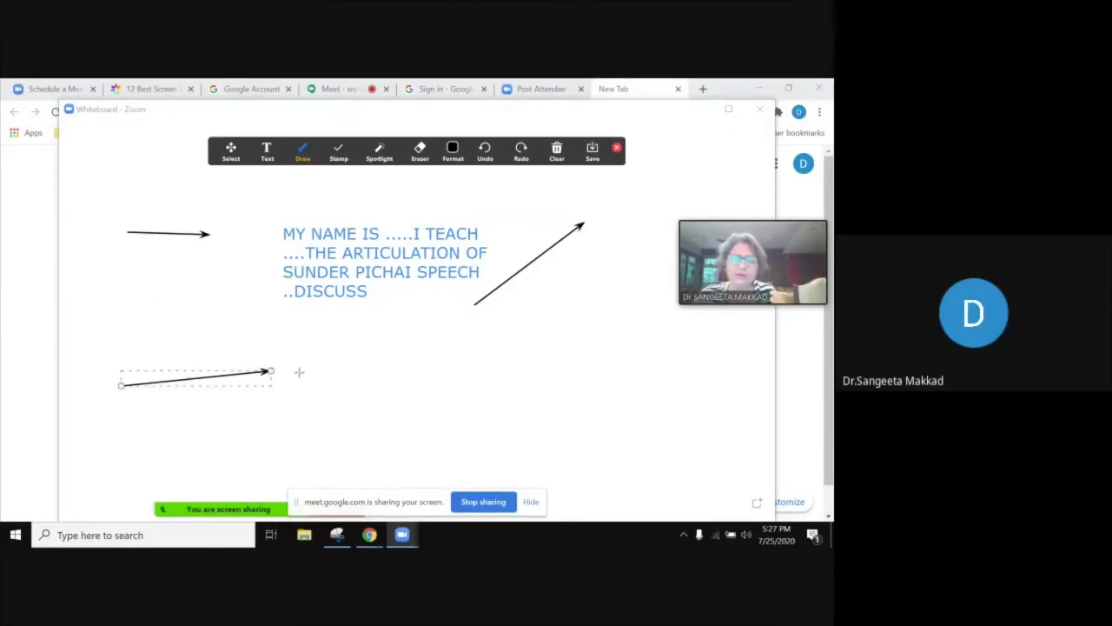
Shift the annotation toolbar slightly and place a new text box beside the tip of the lower arrow
left_click(302, 152)
mouse_move(275, 155)
left_mouse_down()
mouse_move(316, 266)
mouse_move(279, 268)
mouse_move(244, 171)
left_mouse_up()
left_click(245, 171)
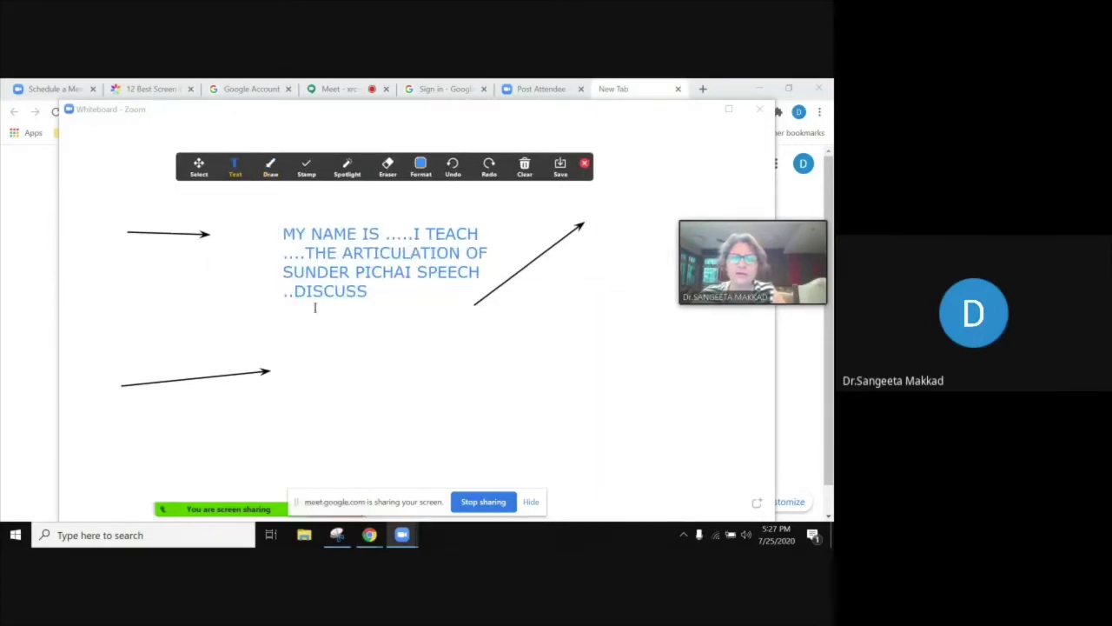
left_click(301, 358)
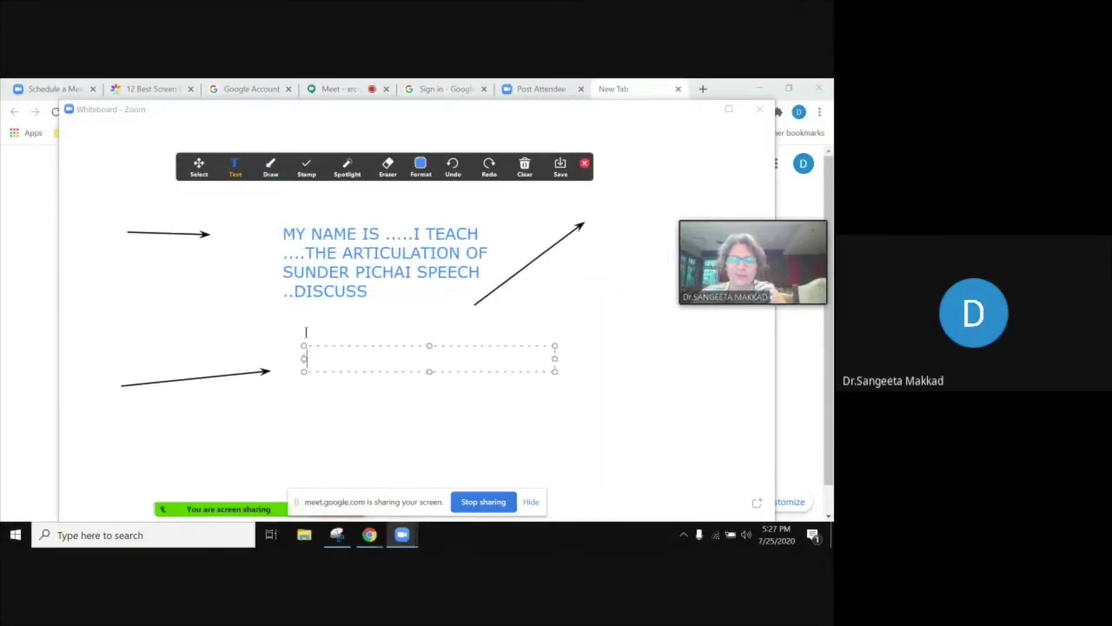
Enter "PLEASE PAY ATTENTION TO THIS MODEL OF ECONOMICS" in the new text box and finish editing it
type("PLEASE ")
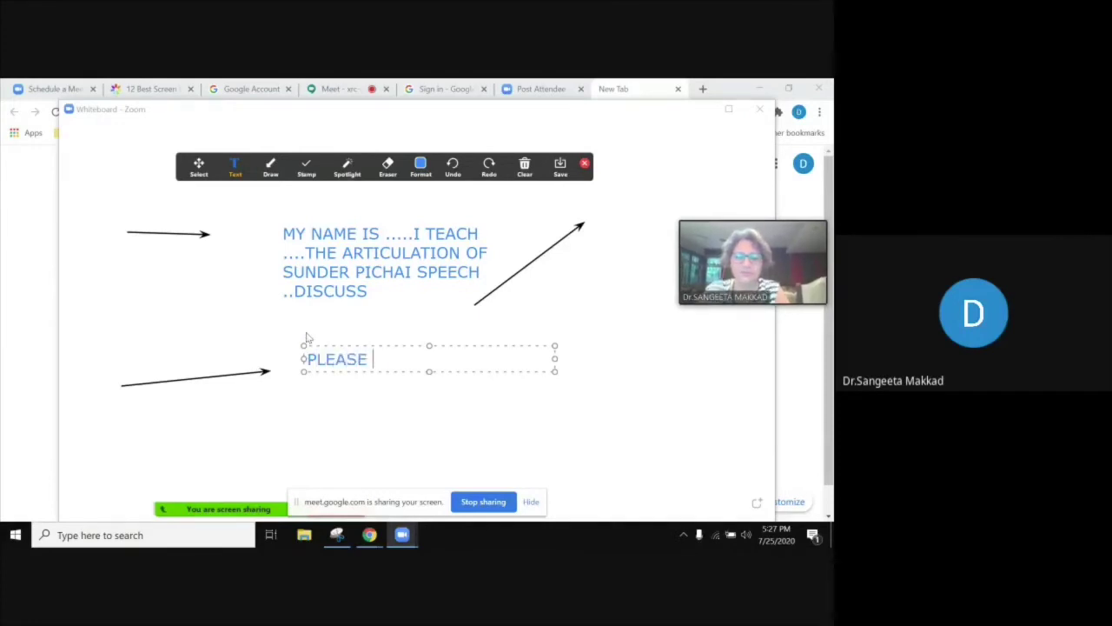
type("PAY ATTEND")
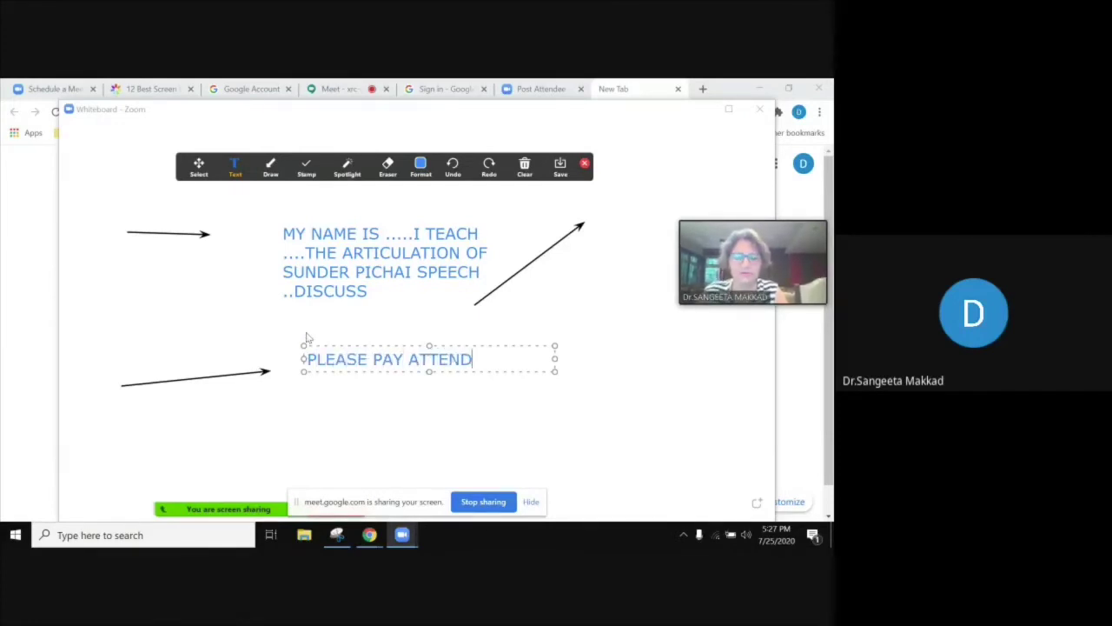
key("BackSpace")
type("TION TO THEI")
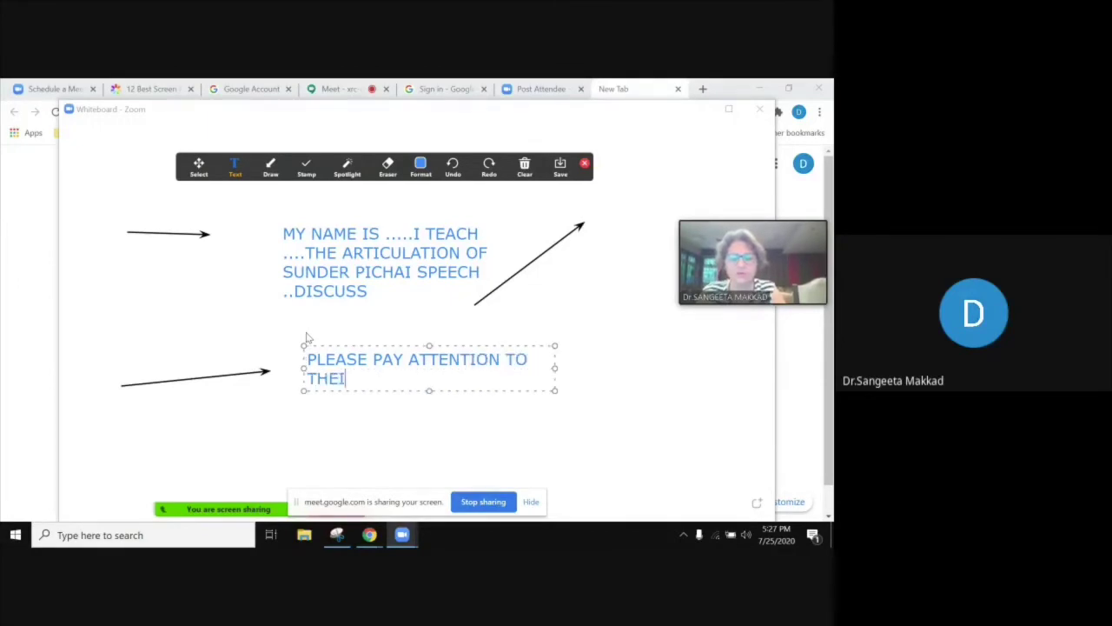
key("BackSpace")
key("BackSpace")
type("IS MOD")
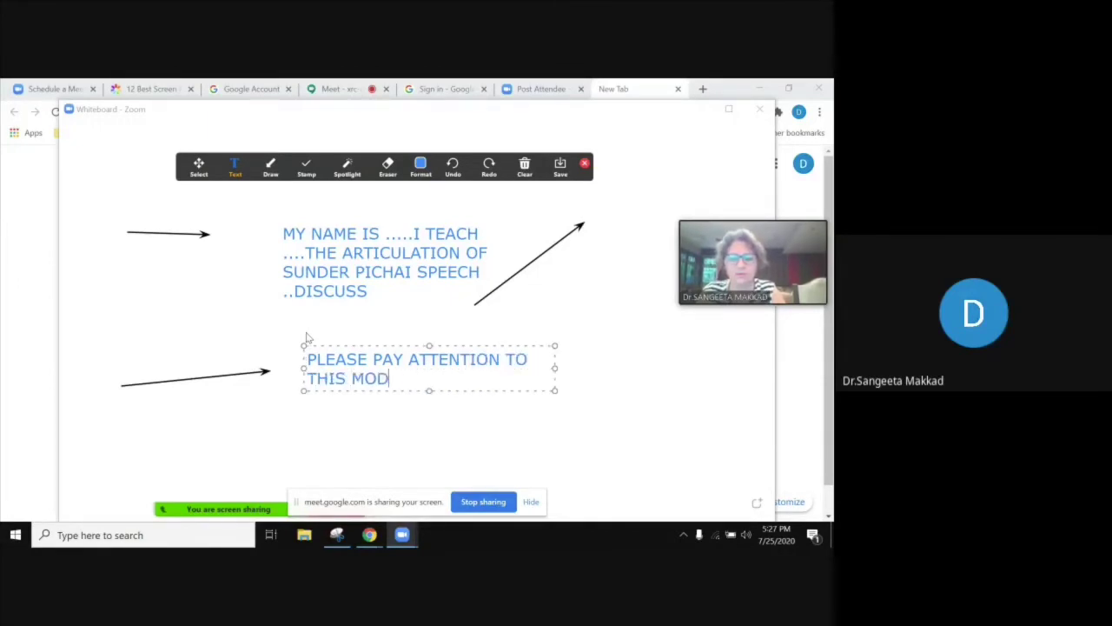
type("EL OF E")
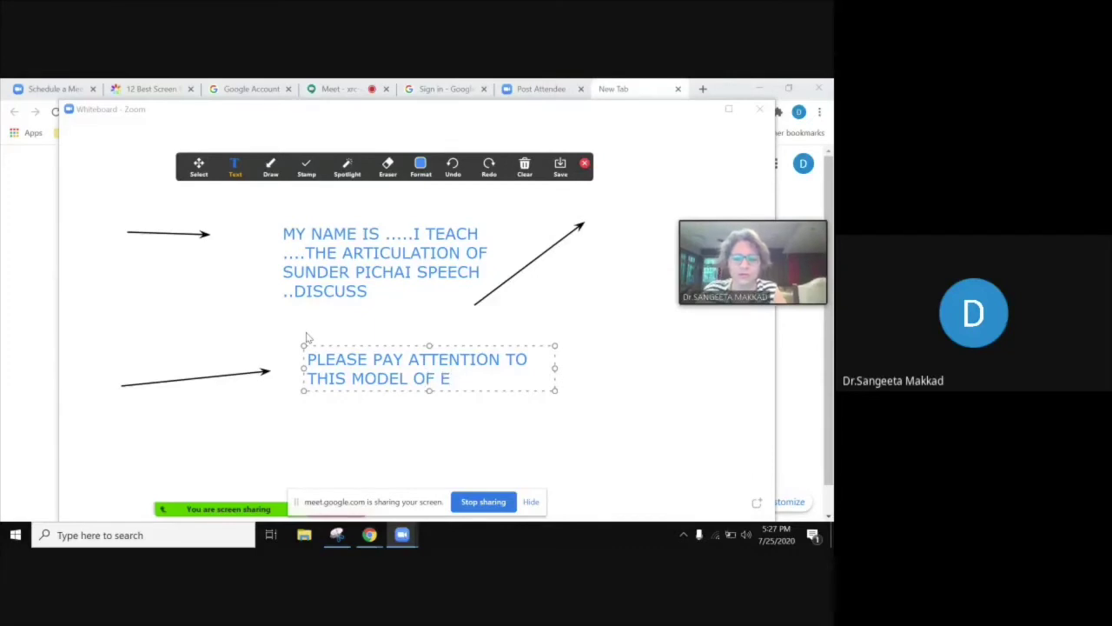
type("CONOMICS")
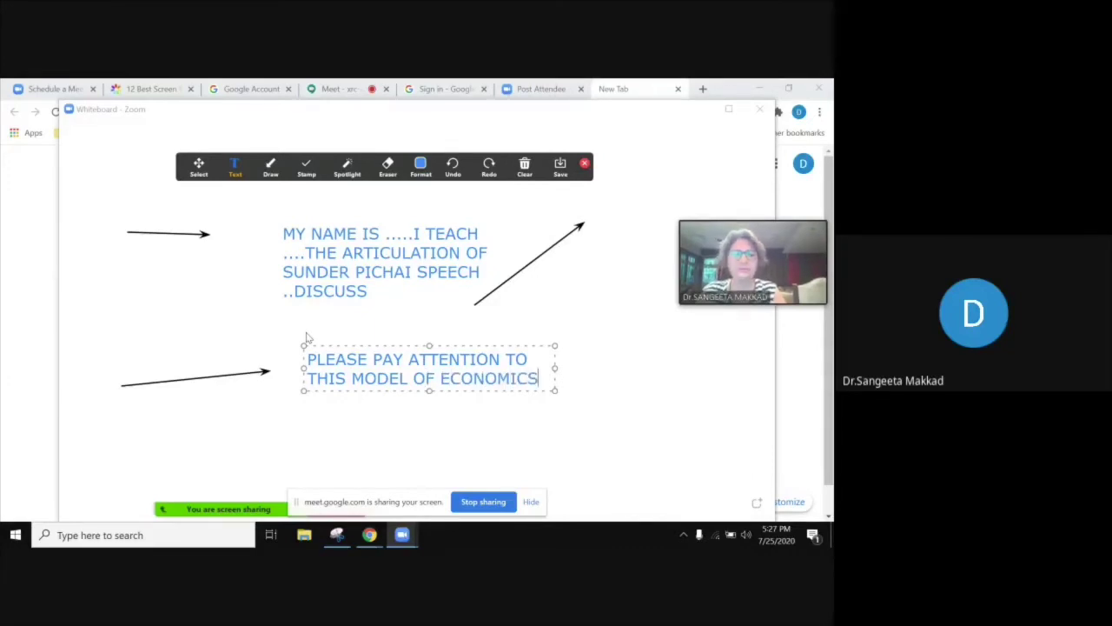
left_click(312, 333)
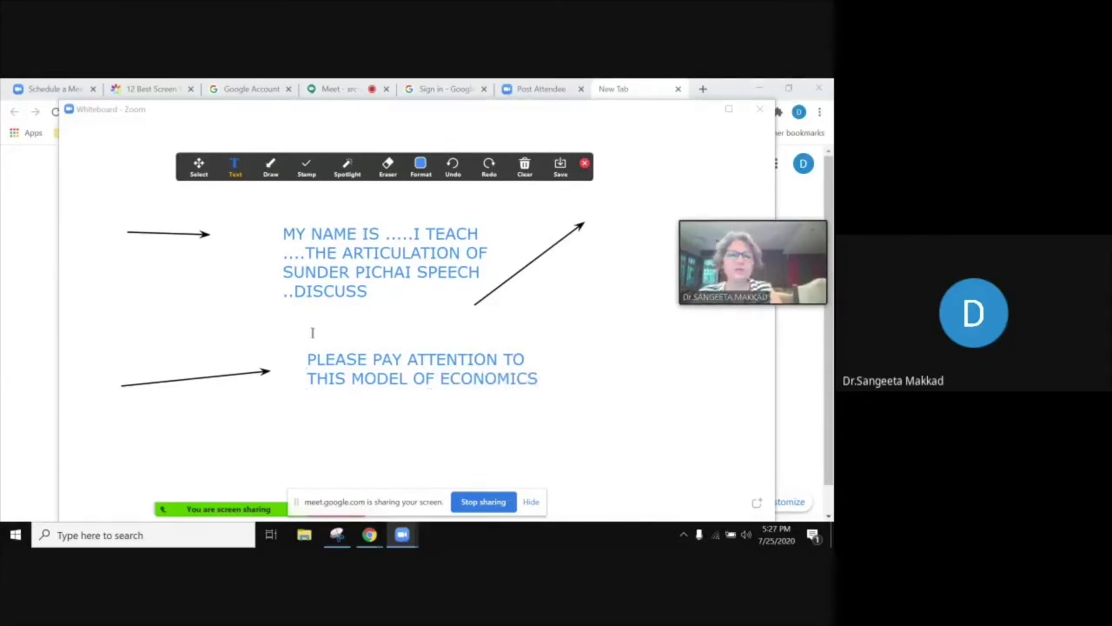
Draw two semi-transparent filled ellipses over the upper text, one at its start and one near its lower end
left_click(272, 168)
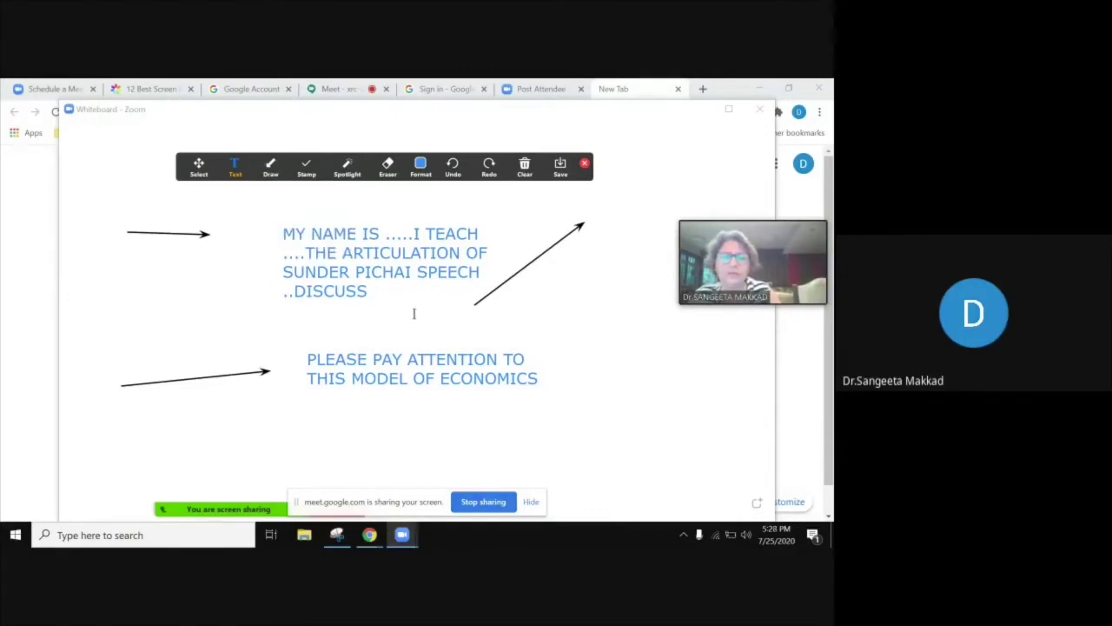
left_click(266, 173)
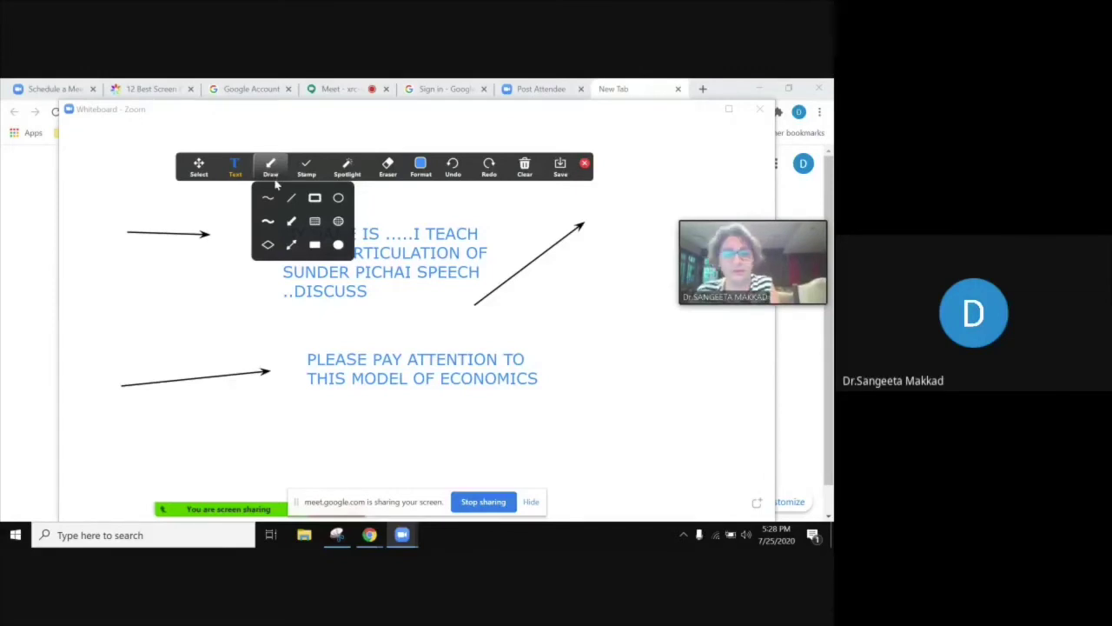
left_click(315, 199)
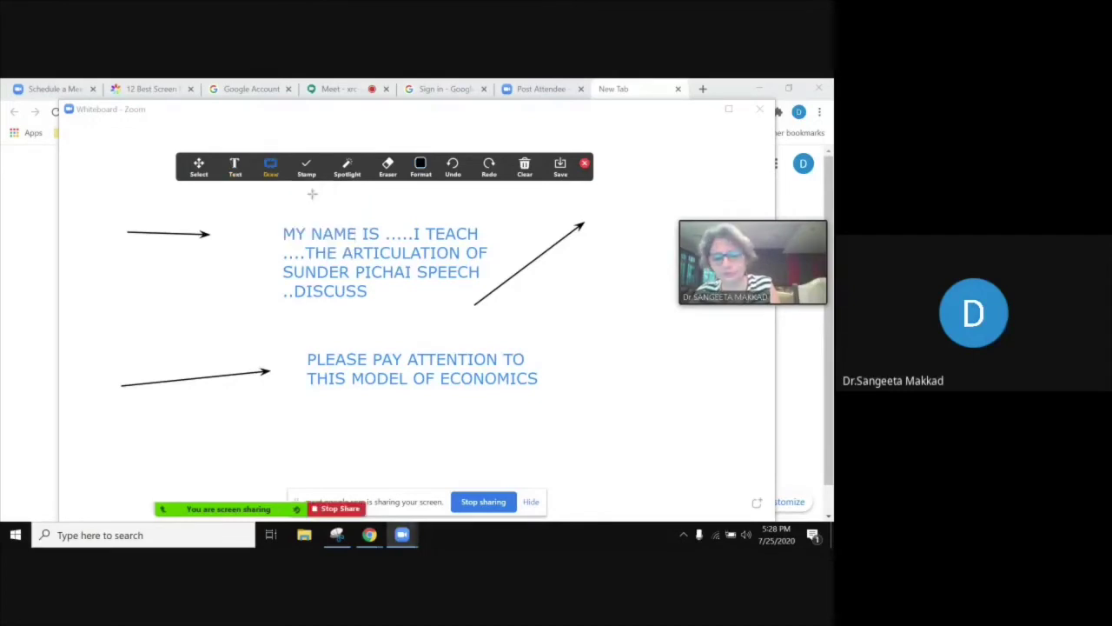
left_click(270, 166)
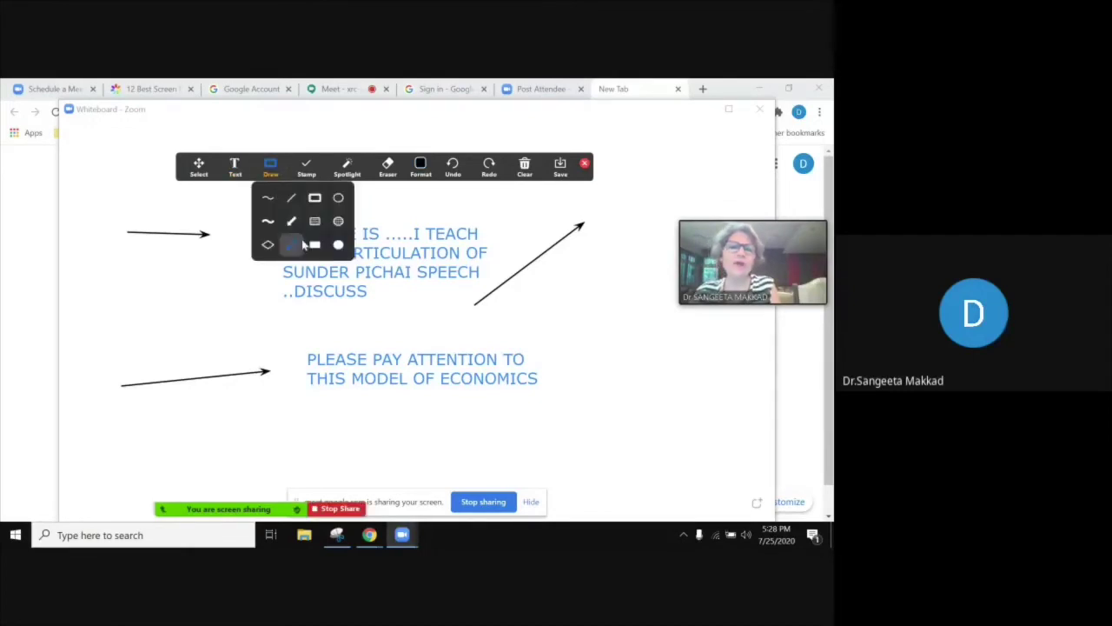
left_click(340, 221)
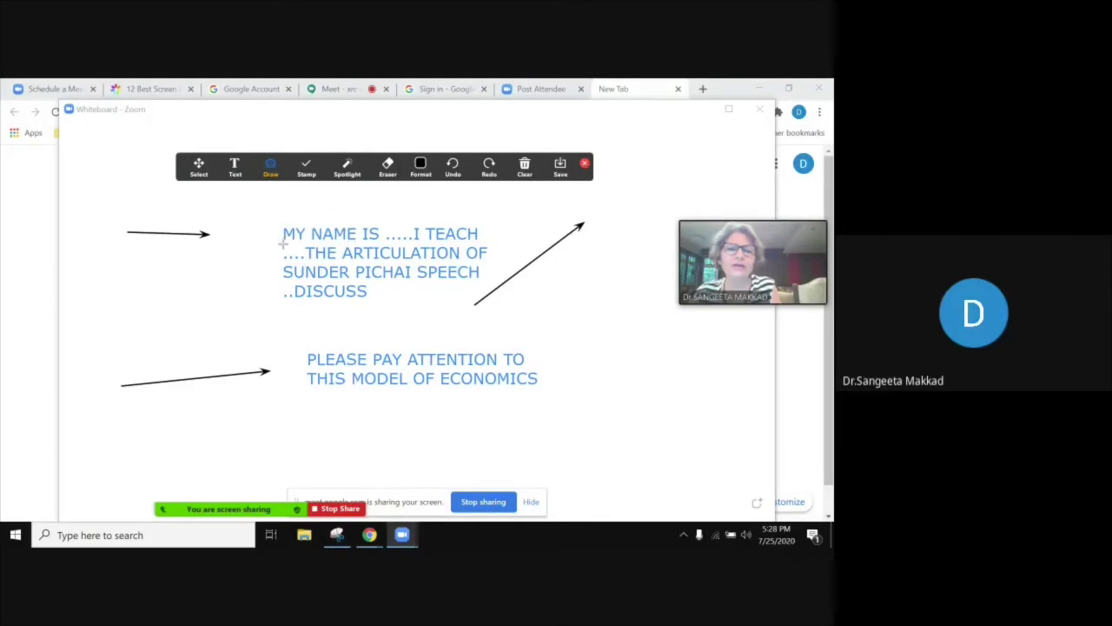
left_click_drag(282, 243, 343, 321)
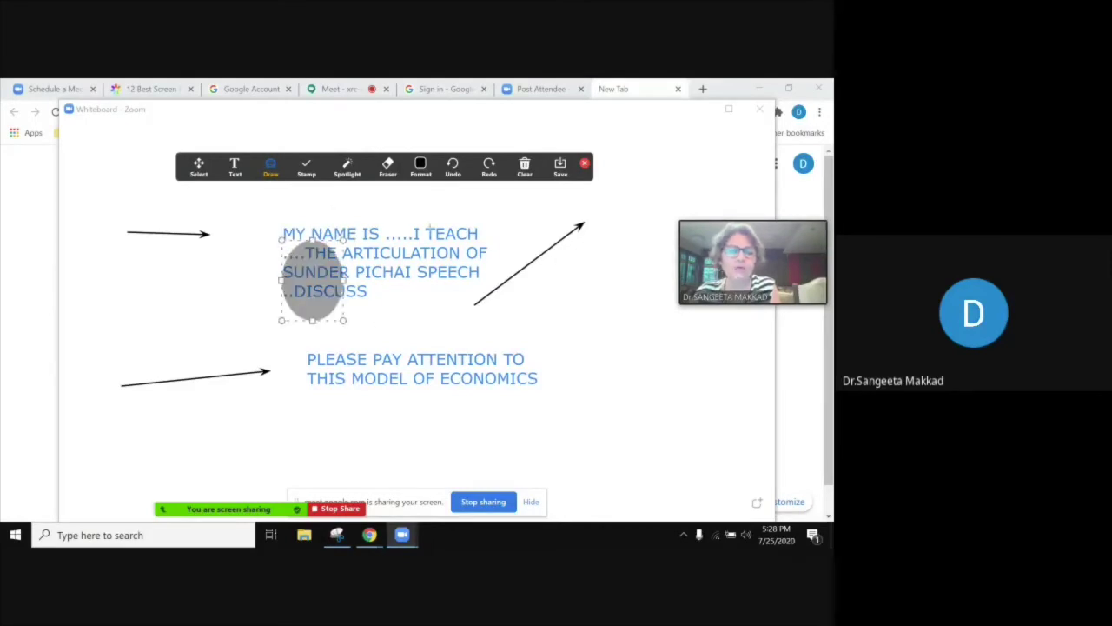
left_click_drag(406, 254, 505, 314)
Move the annotation toolbar off the text and draw an outlined rectangle around the PLEASE PAY ATTENTION text
left_click(271, 165)
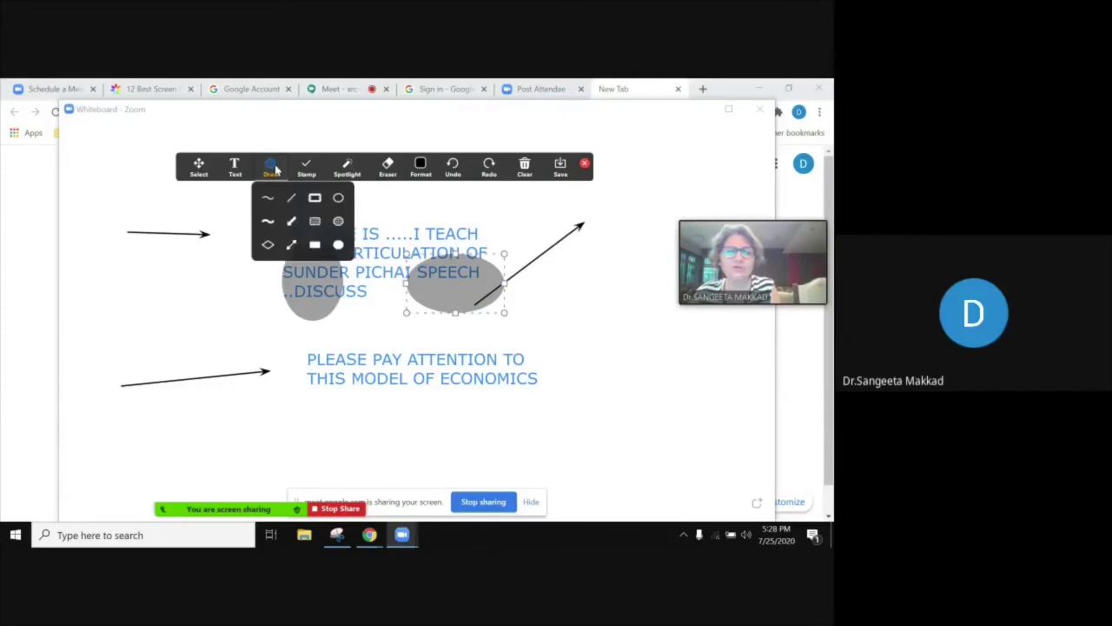
mouse_move(275, 167)
left_mouse_down()
mouse_move(290, 218)
mouse_move(233, 148)
left_mouse_up()
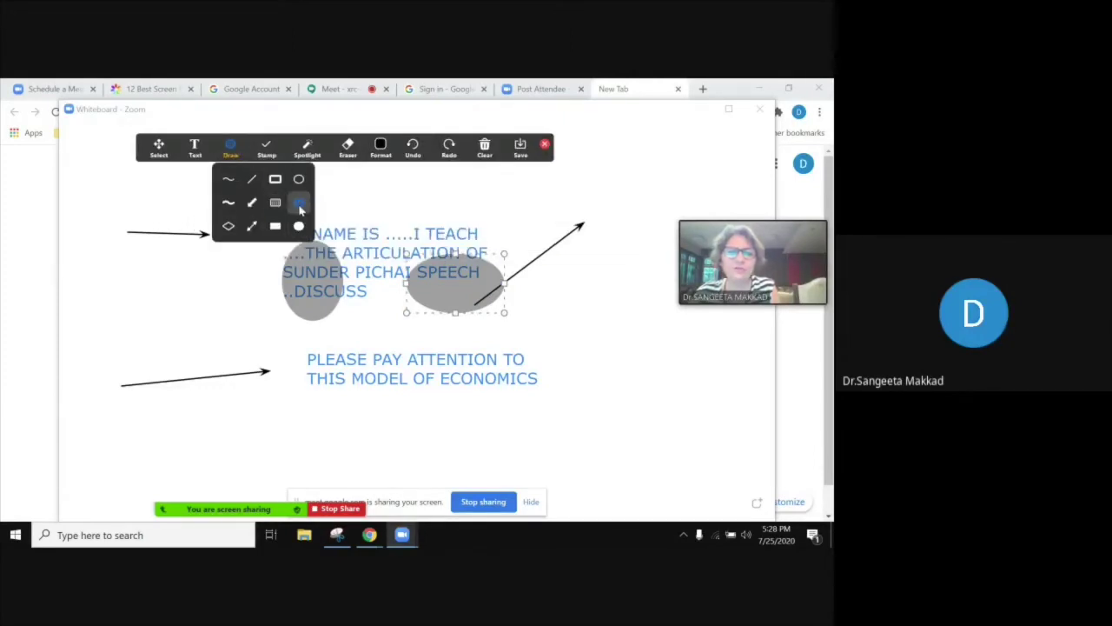
left_click(276, 179)
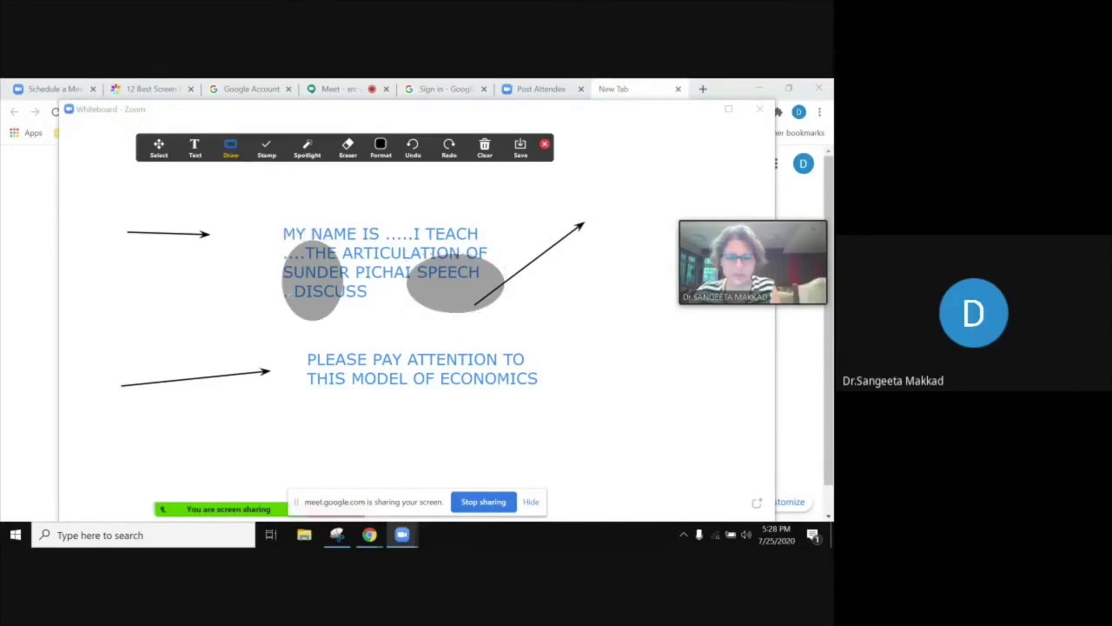
left_click_drag(304, 340, 496, 439)
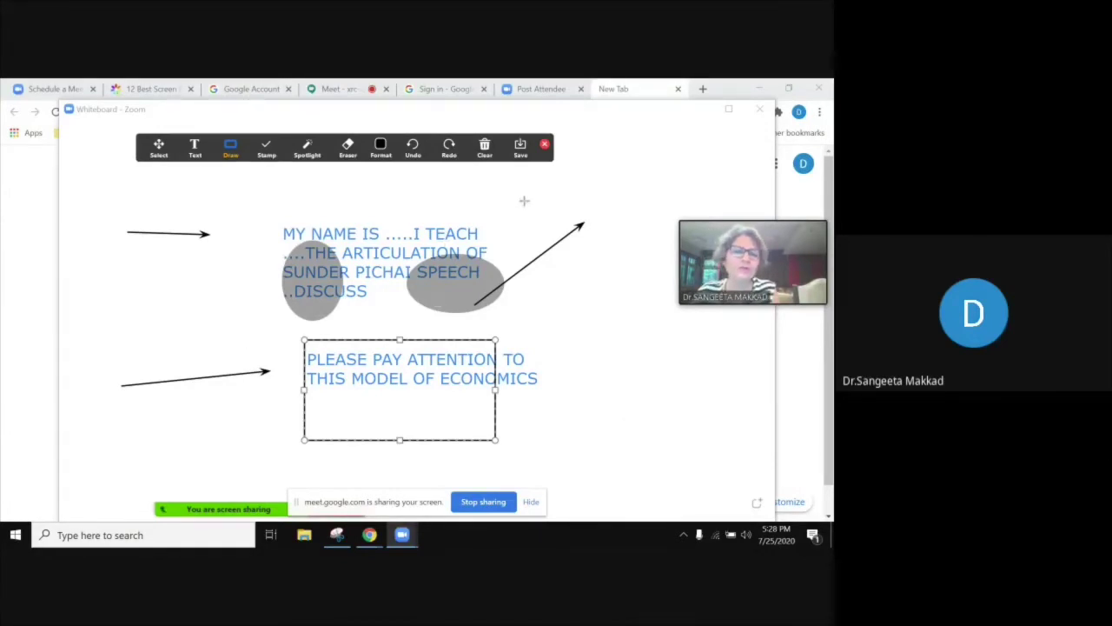
Clear the viewers' drawings, and also clear all of your own drawings from the whiteboard
left_click(489, 151)
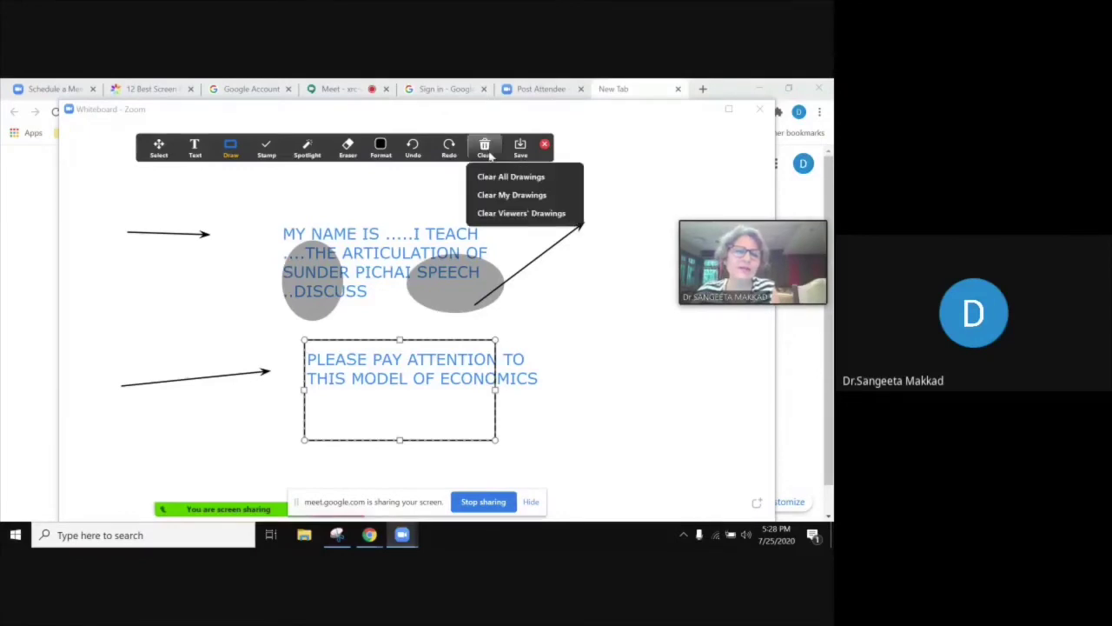
left_click(492, 219)
left_click(485, 148)
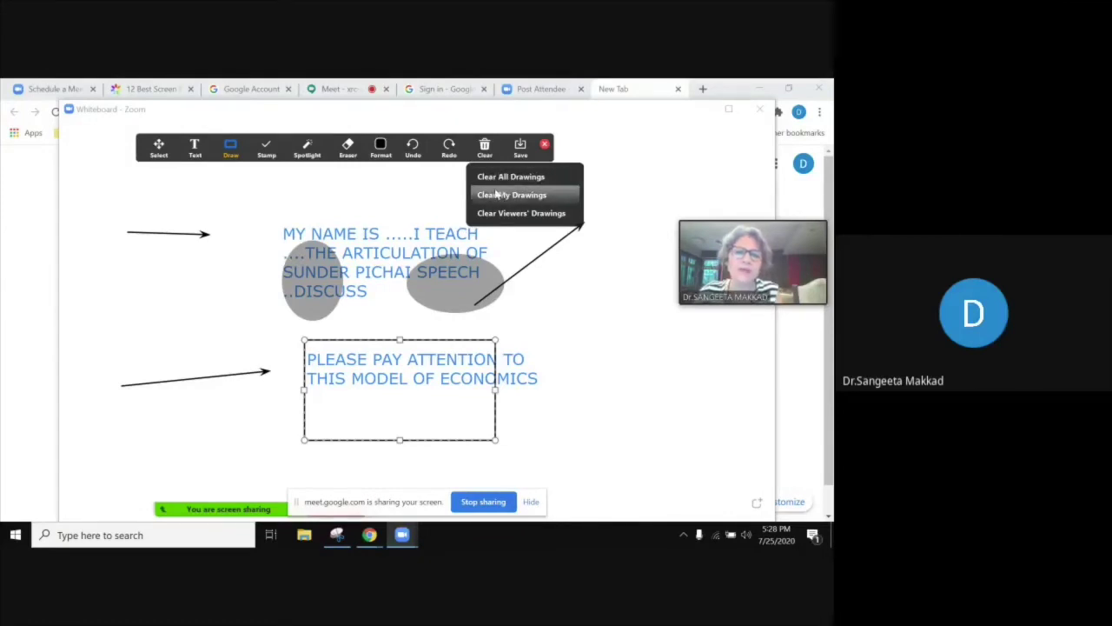
left_click(497, 195)
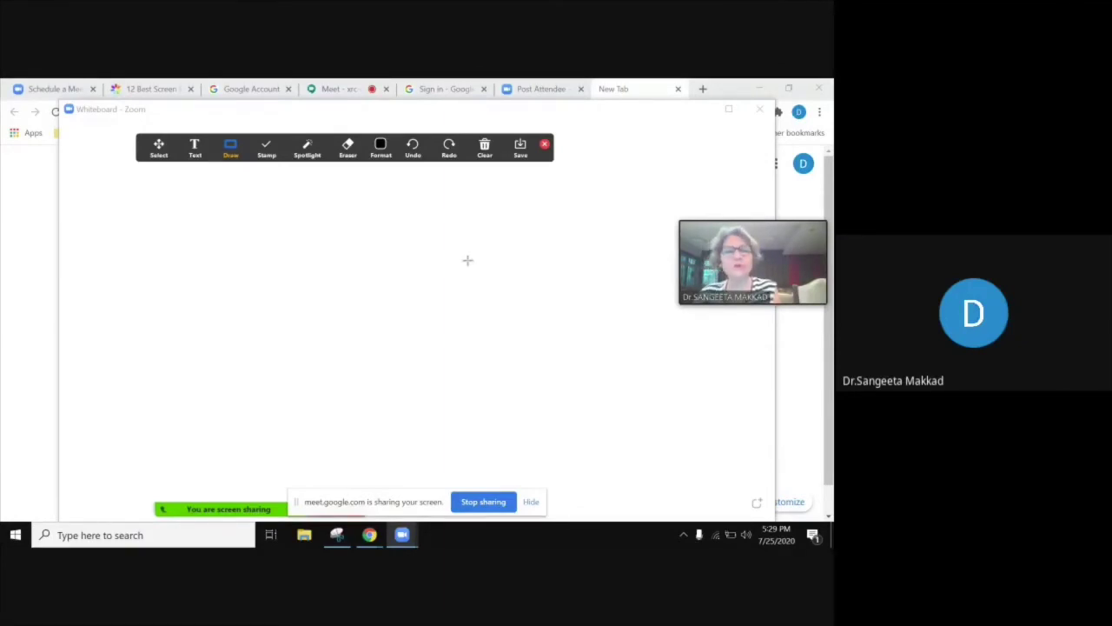
left_click(491, 153)
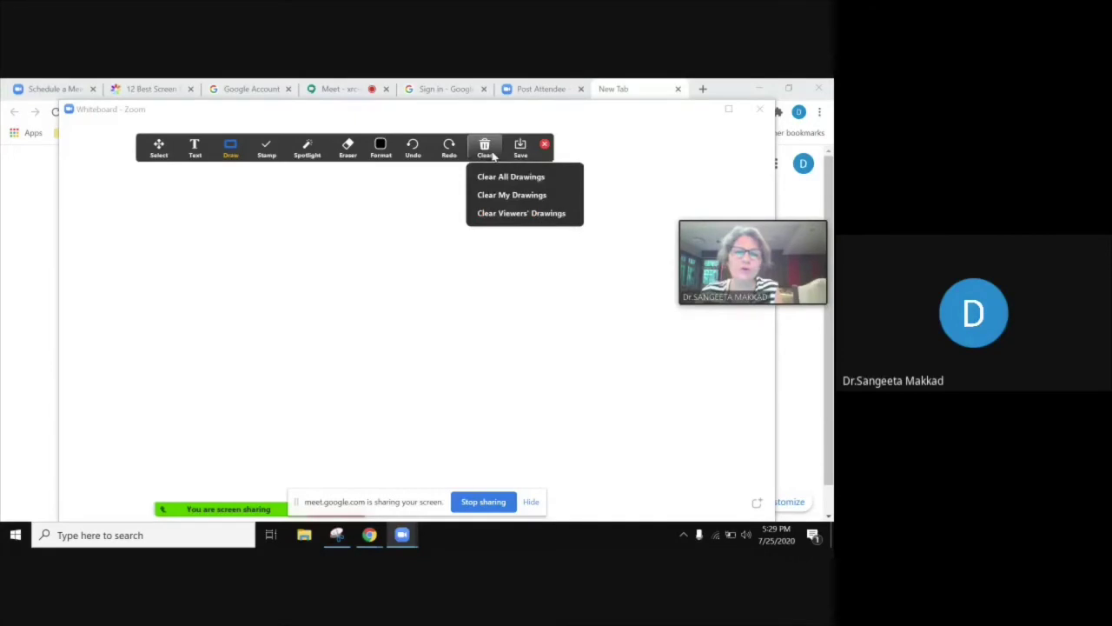
Draw a double-headed arrow sloping down to the right across the empty whiteboard
left_click(196, 150)
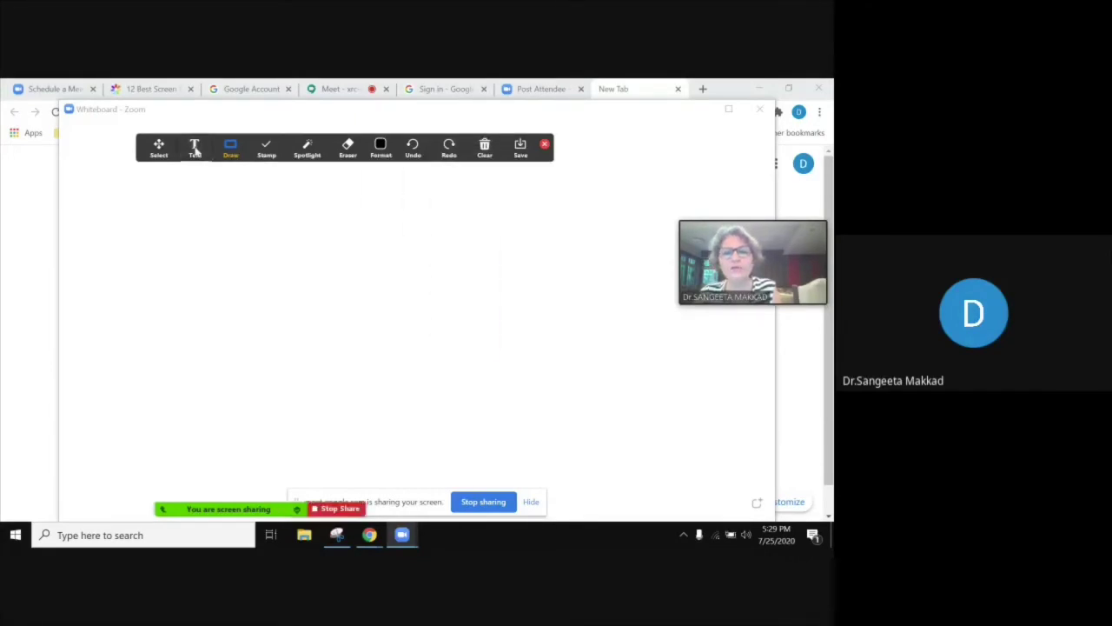
mouse_move(227, 151)
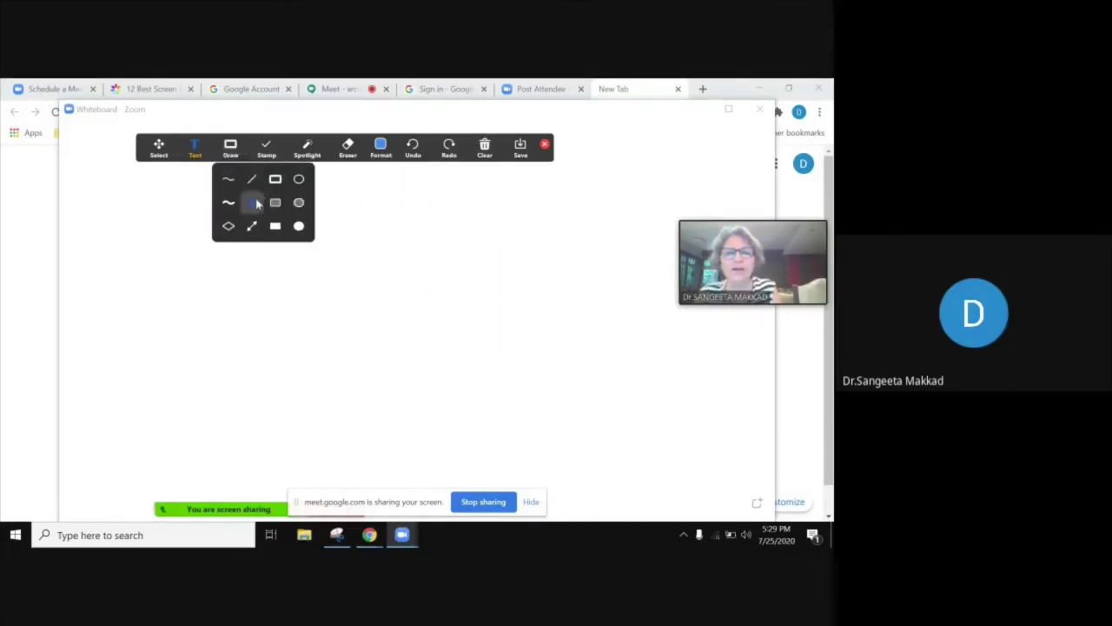
left_click(253, 227)
mouse_move(194, 285)
left_mouse_down()
mouse_move(409, 288)
mouse_move(408, 335)
left_mouse_up()
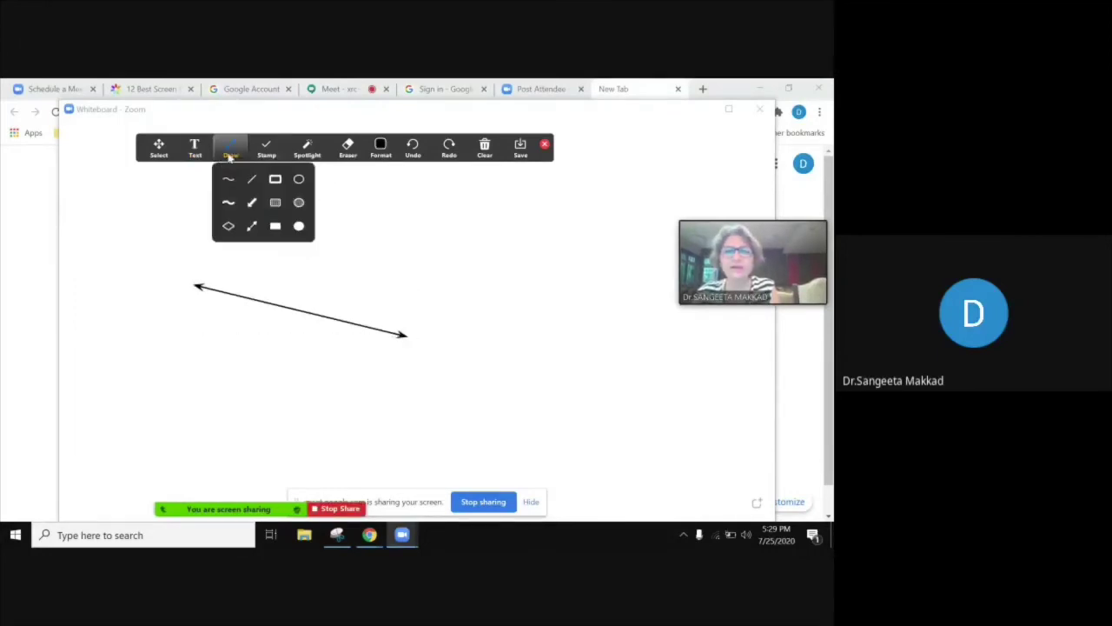
Draw a solid black rectangle over the double-headed arrow and a diamond outline below the arrow's left end
mouse_move(252, 165)
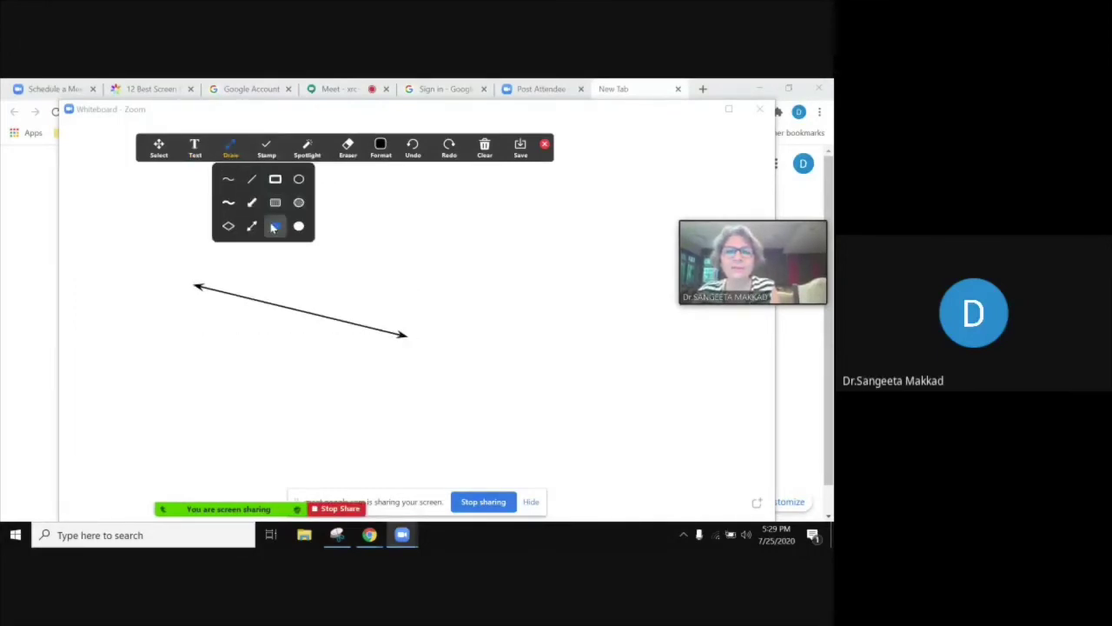
left_click(273, 227)
left_click_drag(270, 250, 442, 334)
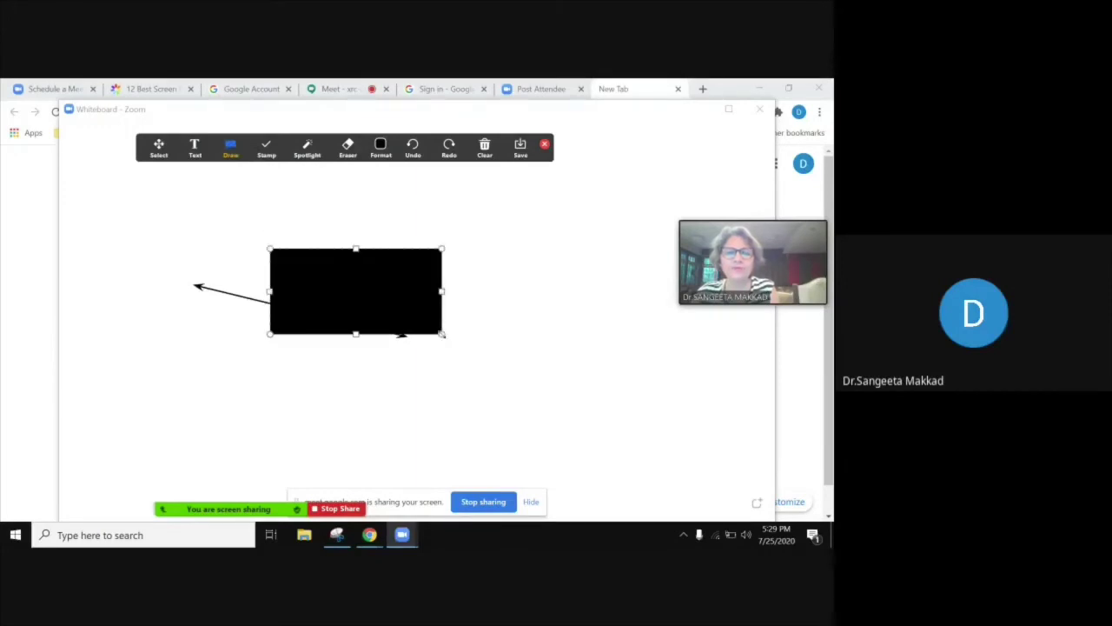
mouse_move(263, 147)
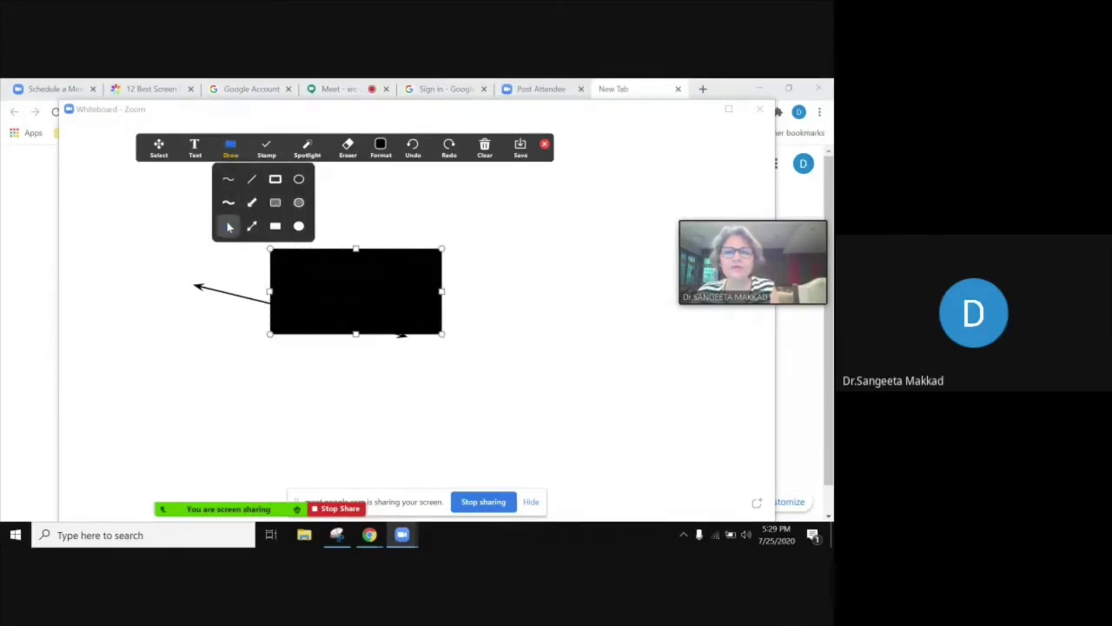
left_click(227, 222)
left_click_drag(264, 328, 191, 388)
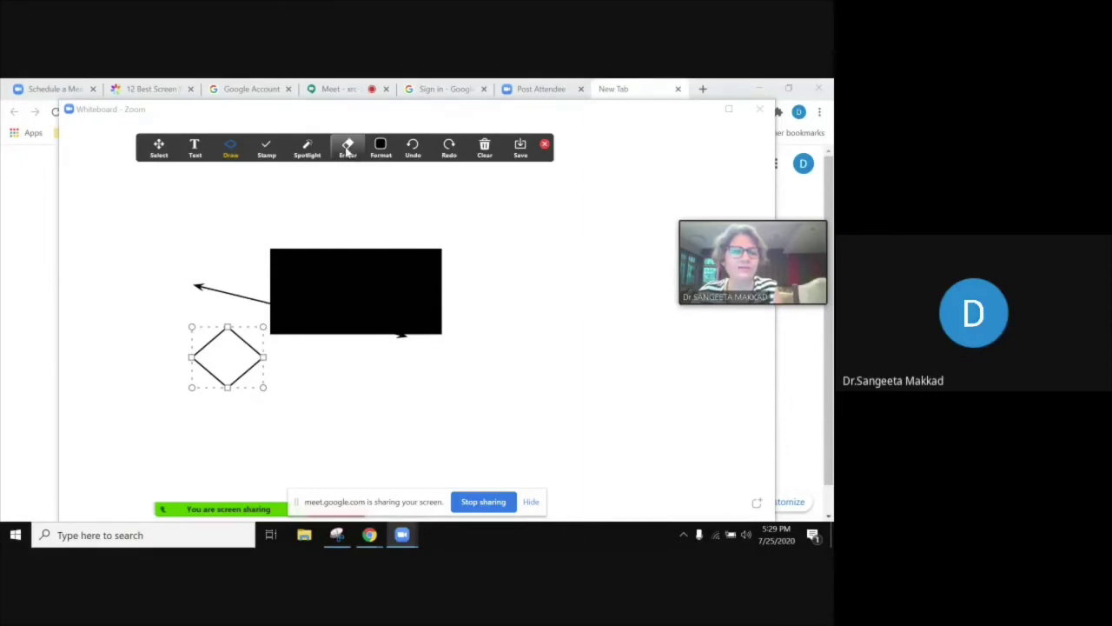
Erase the diamond and the double-headed arrow with the Eraser
left_click(346, 149)
left_click_drag(185, 330, 232, 415)
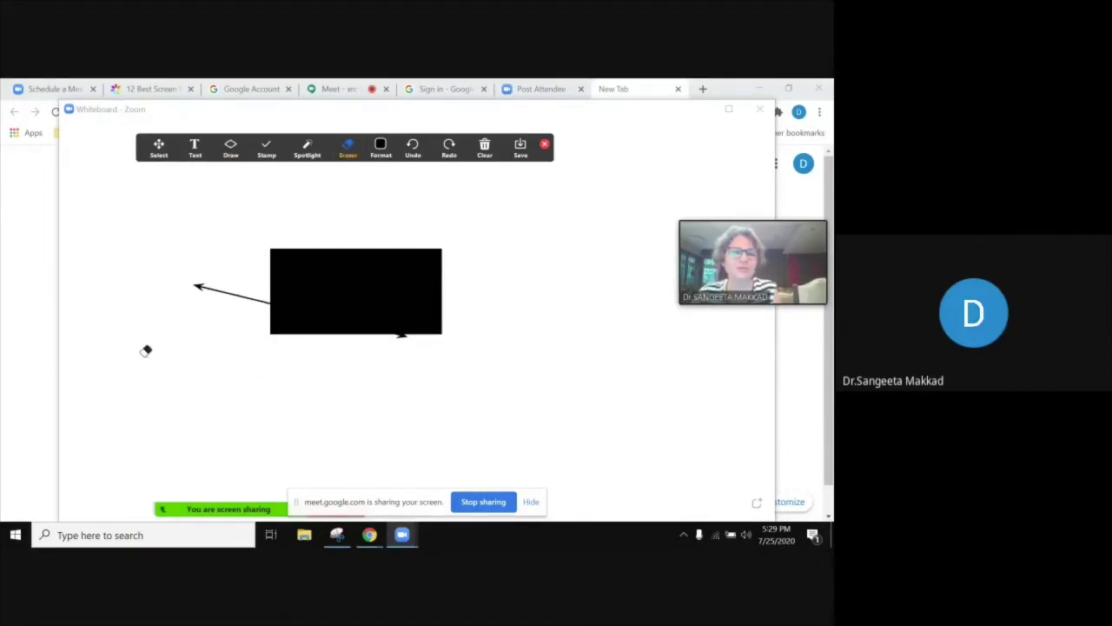
left_click_drag(199, 246, 212, 331)
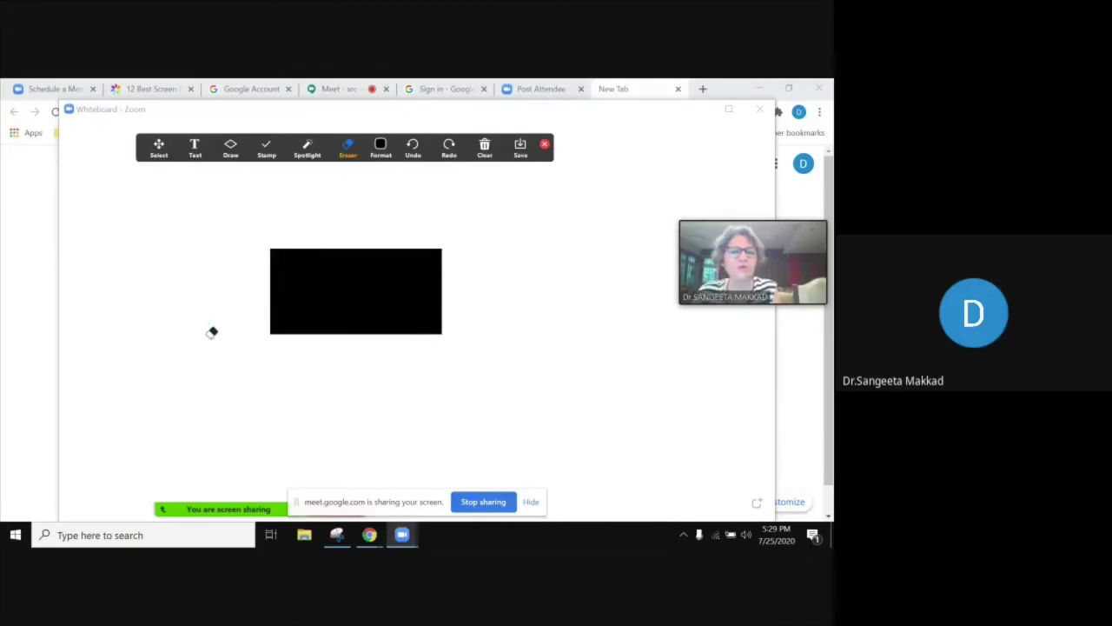
left_click(352, 153)
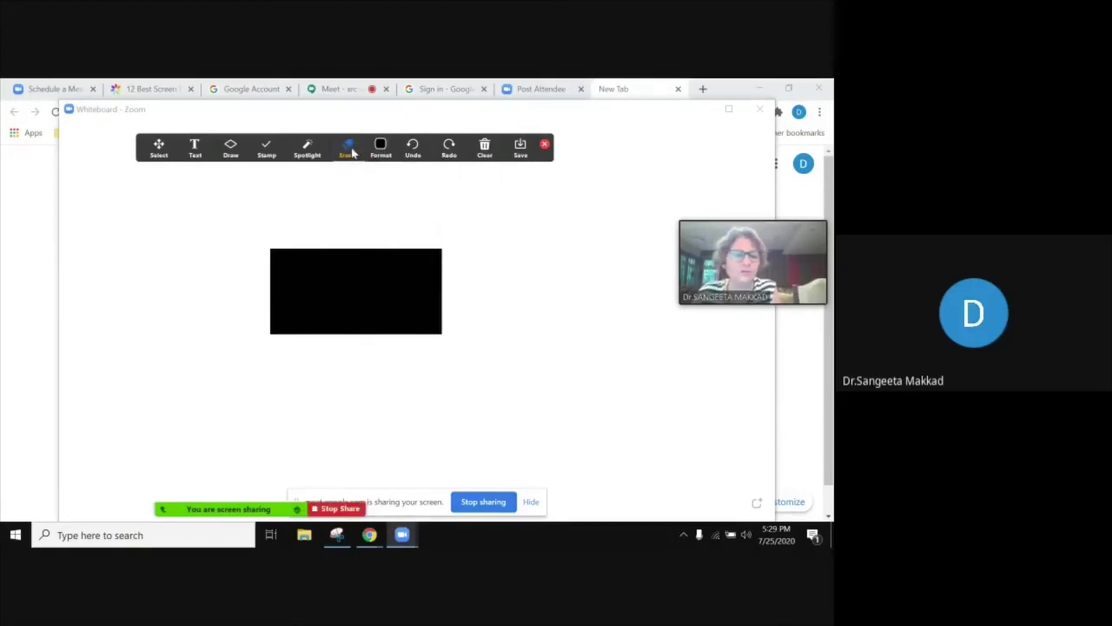
Try the Spotlight pointer, and place three arrow stamps: two left of the black rectangle and one above it
mouse_move(304, 156)
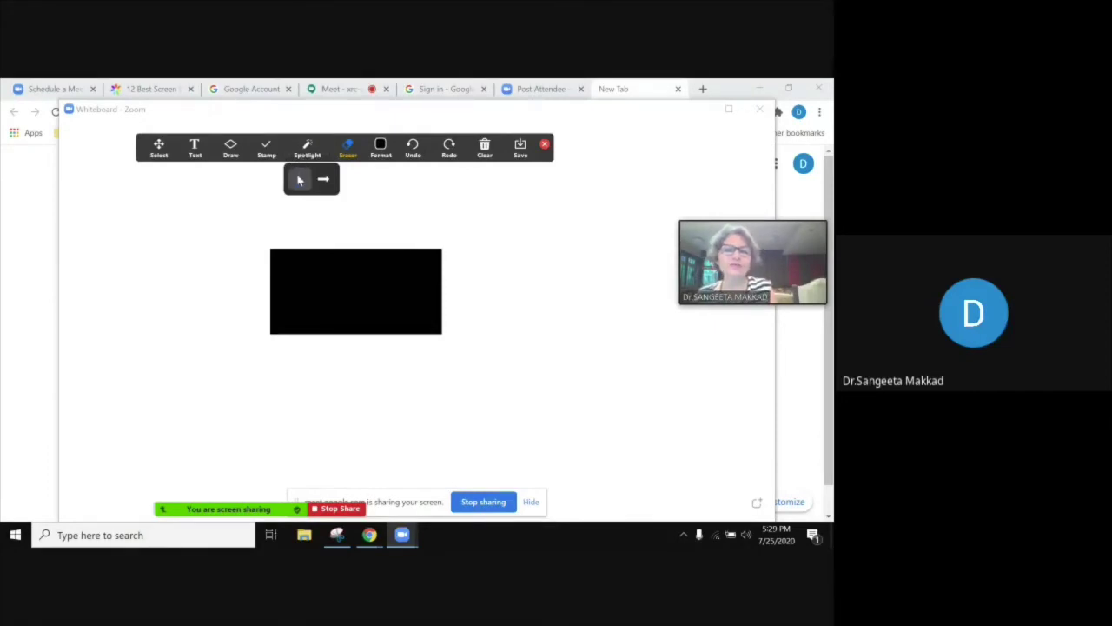
left_click(299, 180)
mouse_move(323, 156)
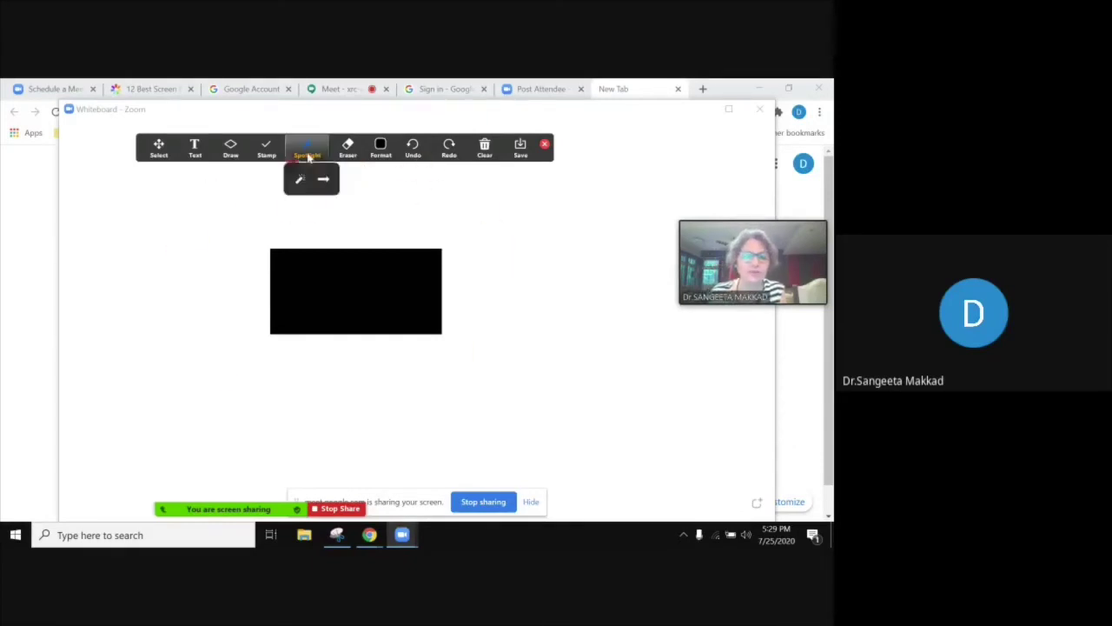
mouse_move(252, 152)
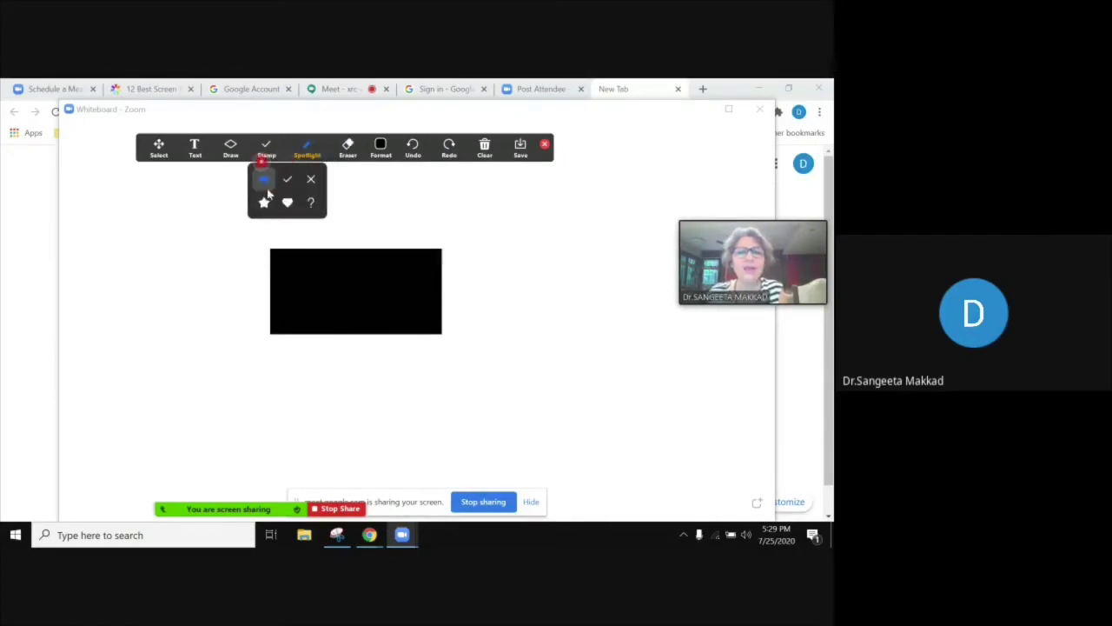
left_click(265, 202)
left_click(263, 179)
left_click(263, 178)
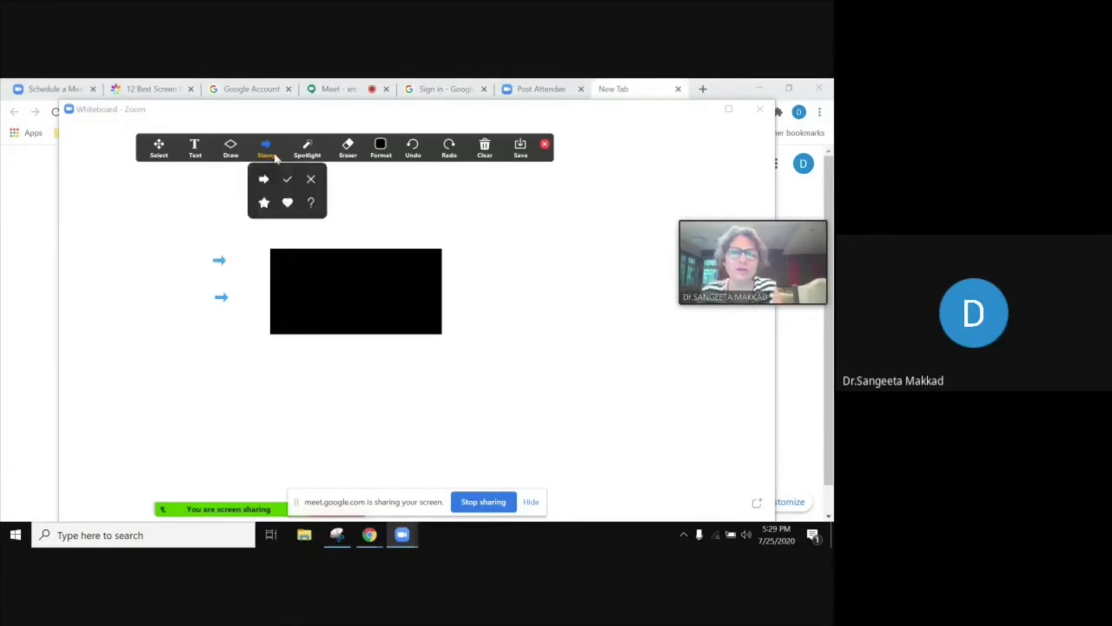
Move the annotation toolbar above the upper arrow stamp and erase the black rectangle
left_click(347, 149)
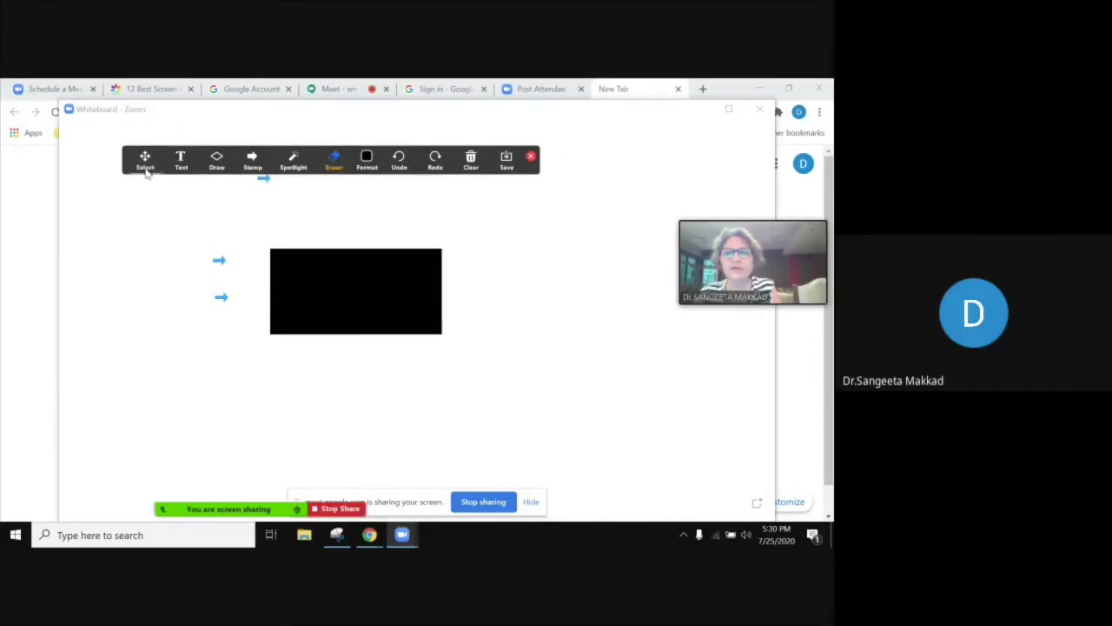
mouse_move(144, 171)
left_mouse_down()
mouse_move(181, 157)
mouse_move(345, 152)
mouse_move(110, 145)
left_mouse_up()
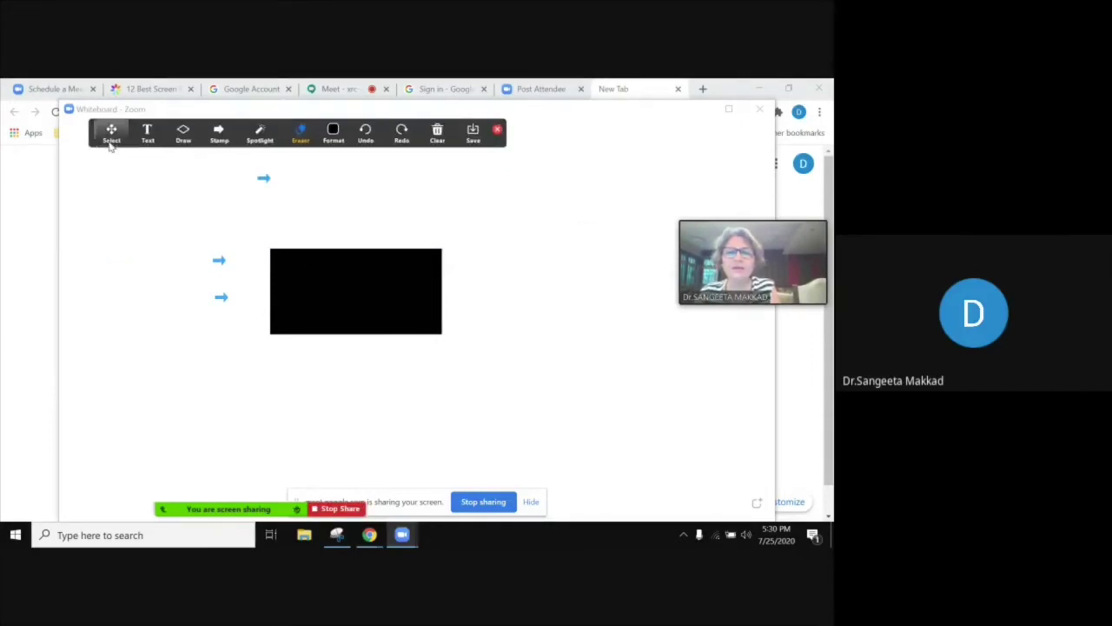
left_click(299, 132)
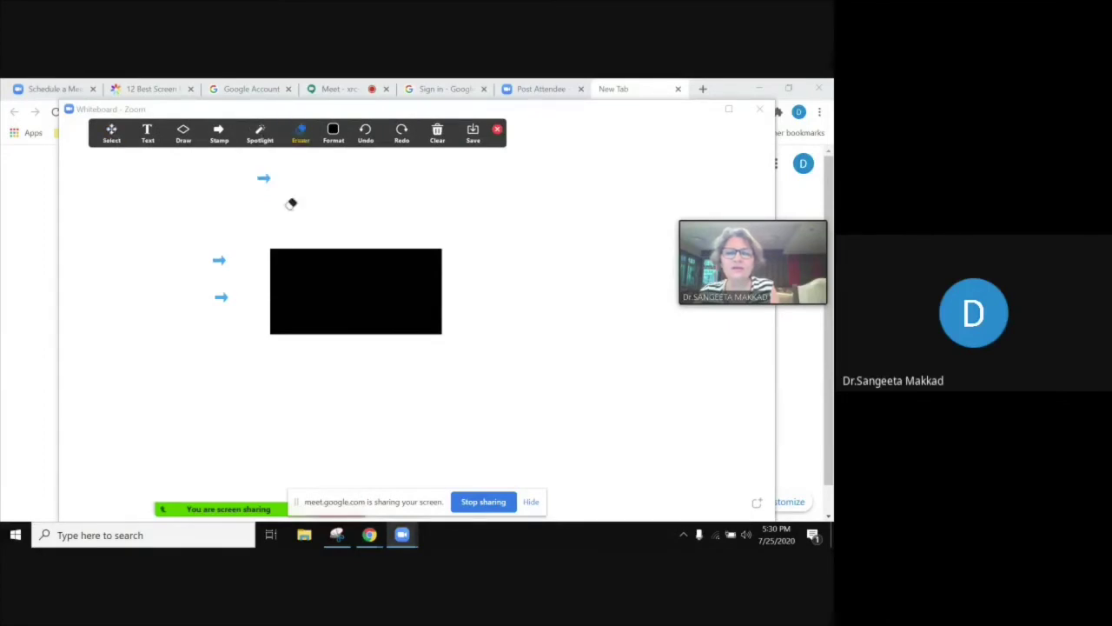
left_click(302, 256)
mouse_move(202, 147)
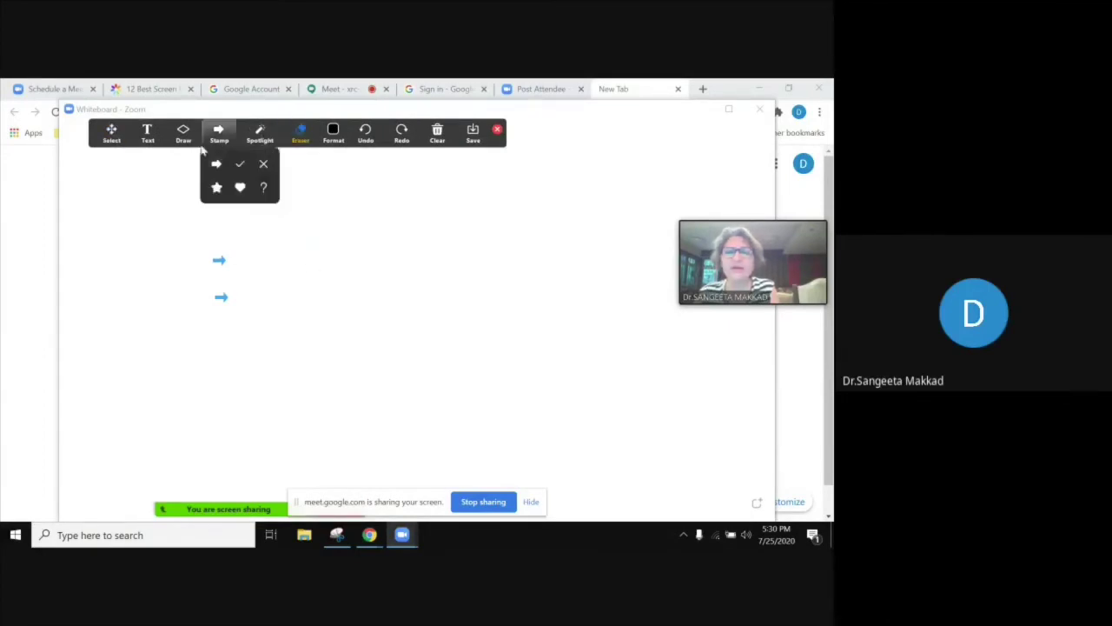
left_click(160, 136)
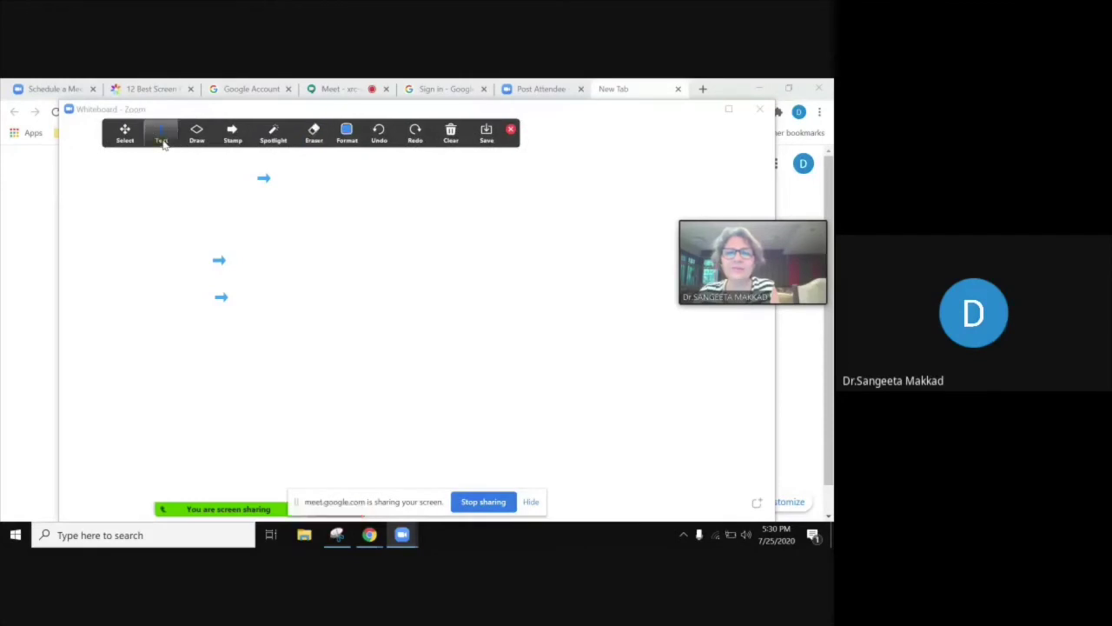
left_click(244, 253)
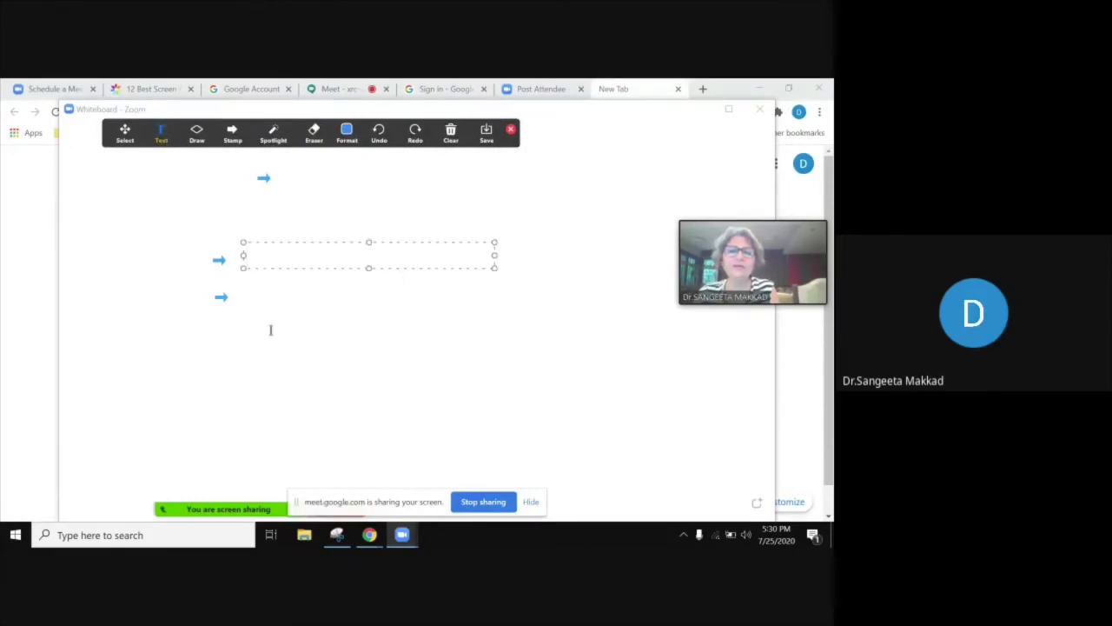
left_click(255, 299)
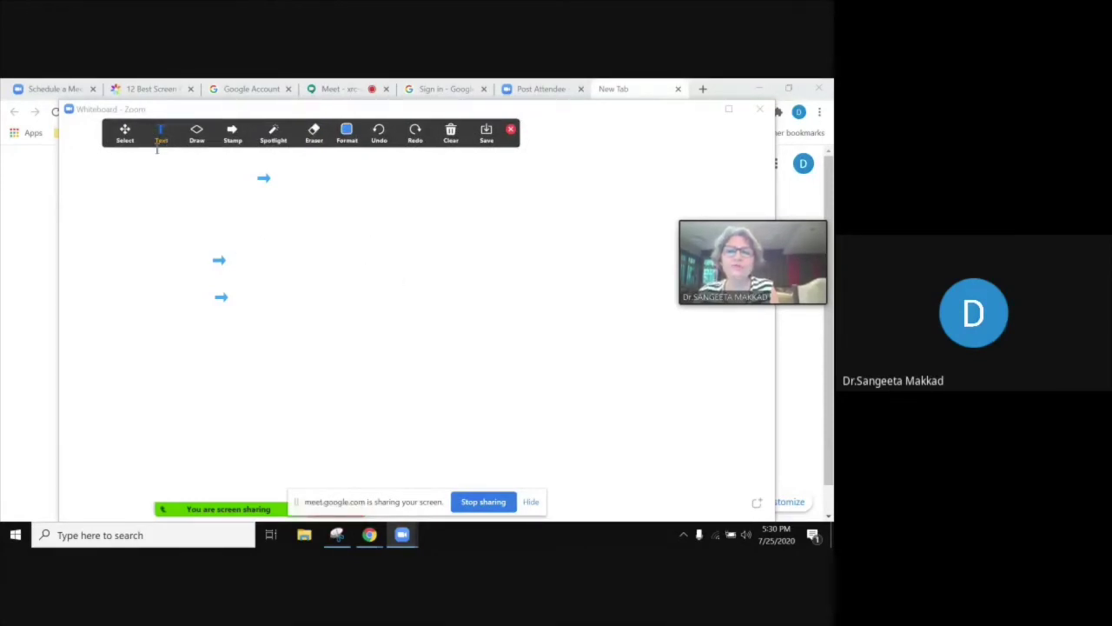
mouse_move(160, 131)
left_mouse_down()
mouse_move(200, 214)
mouse_move(155, 87)
mouse_move(158, 120)
left_mouse_up()
left_click(247, 290)
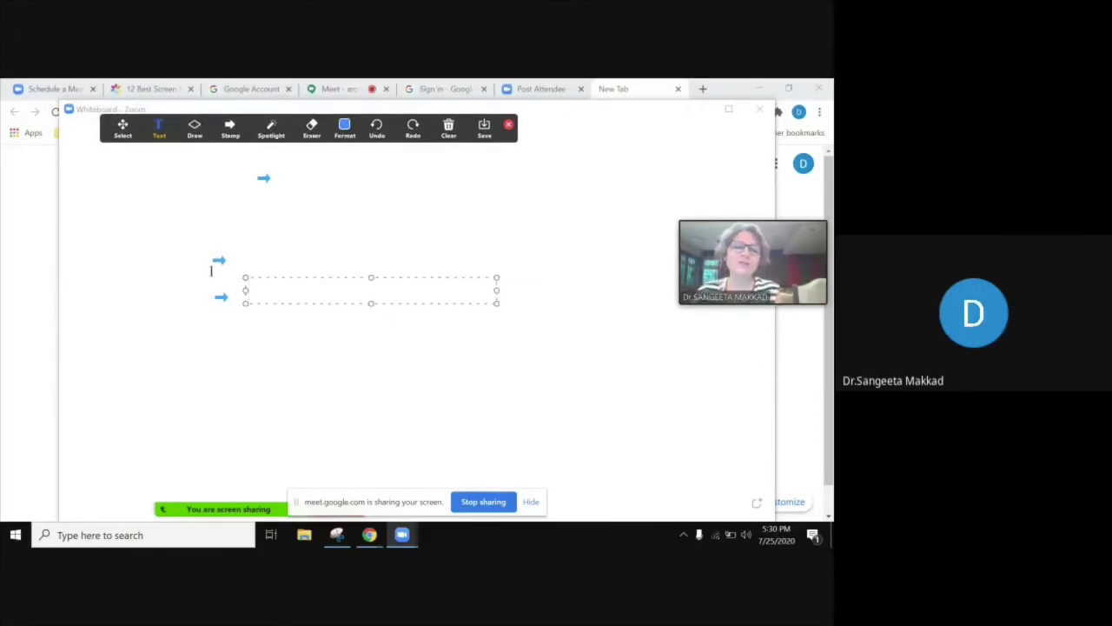
Clear all drawings from the whiteboard
left_click(448, 129)
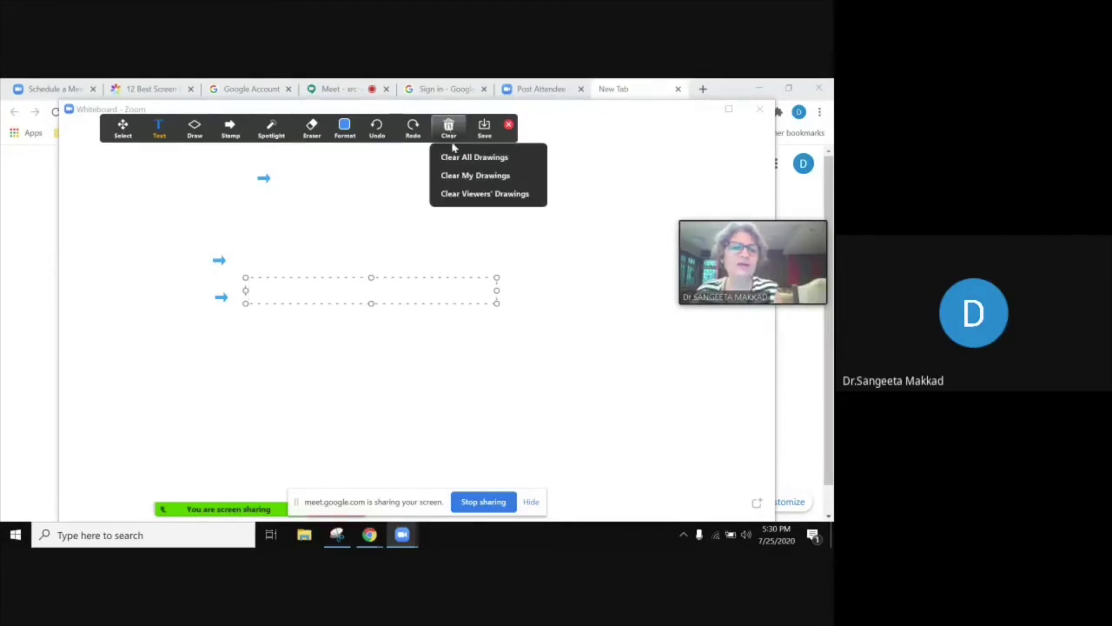
left_click(453, 157)
left_click(344, 127)
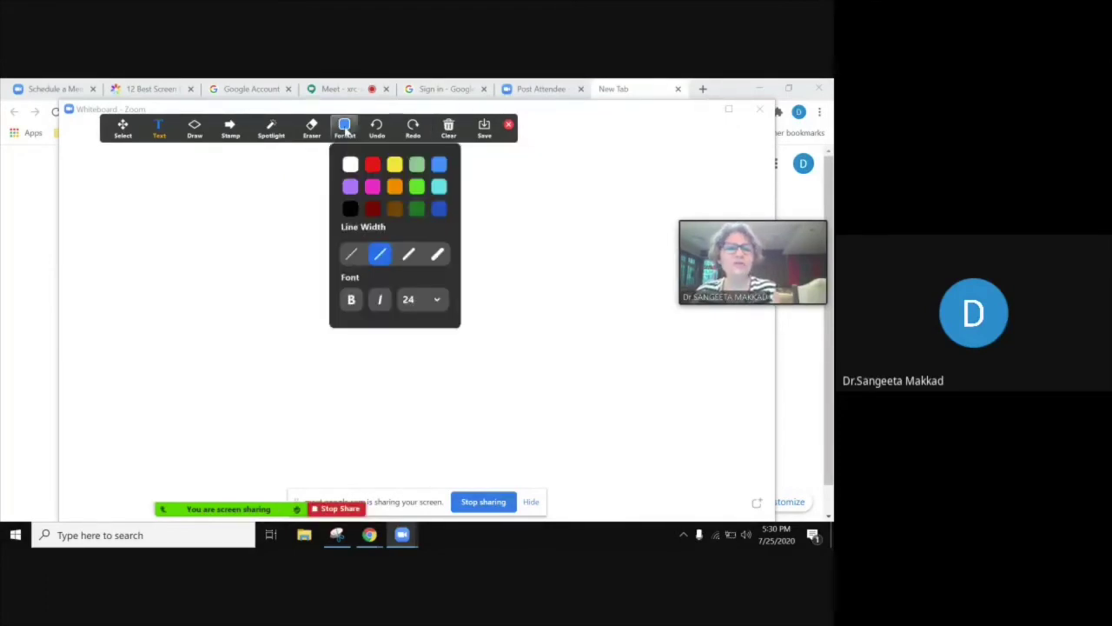
Add the text "AOSIFDHSALFIH" to the blank whiteboard and colour it red
left_click(161, 136)
left_click(193, 253)
type("AOSI")
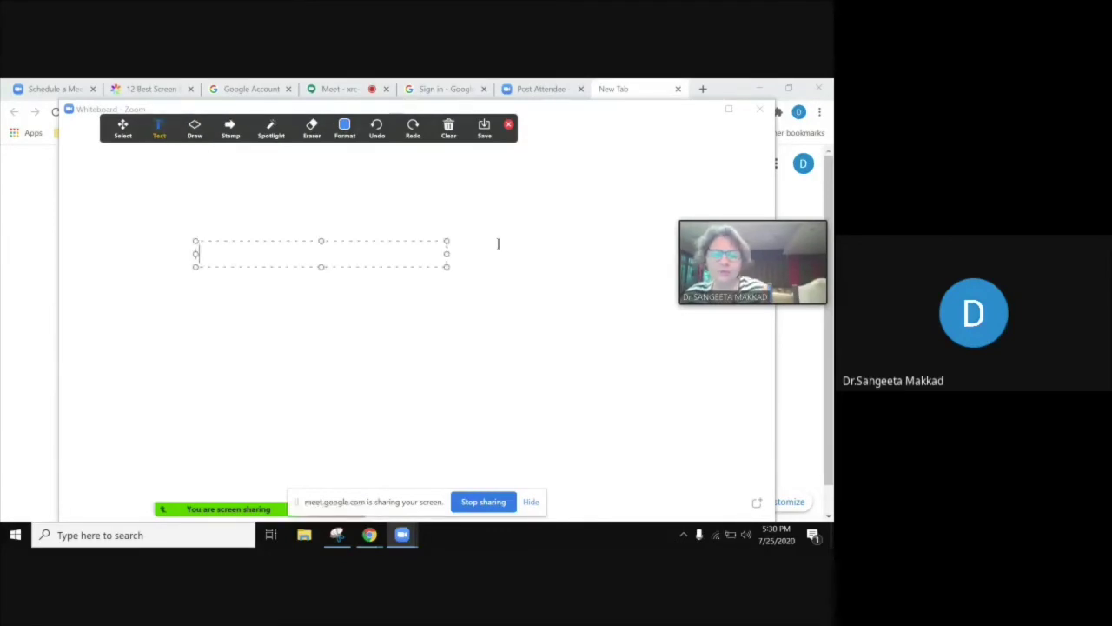
type("FDHSALFIH")
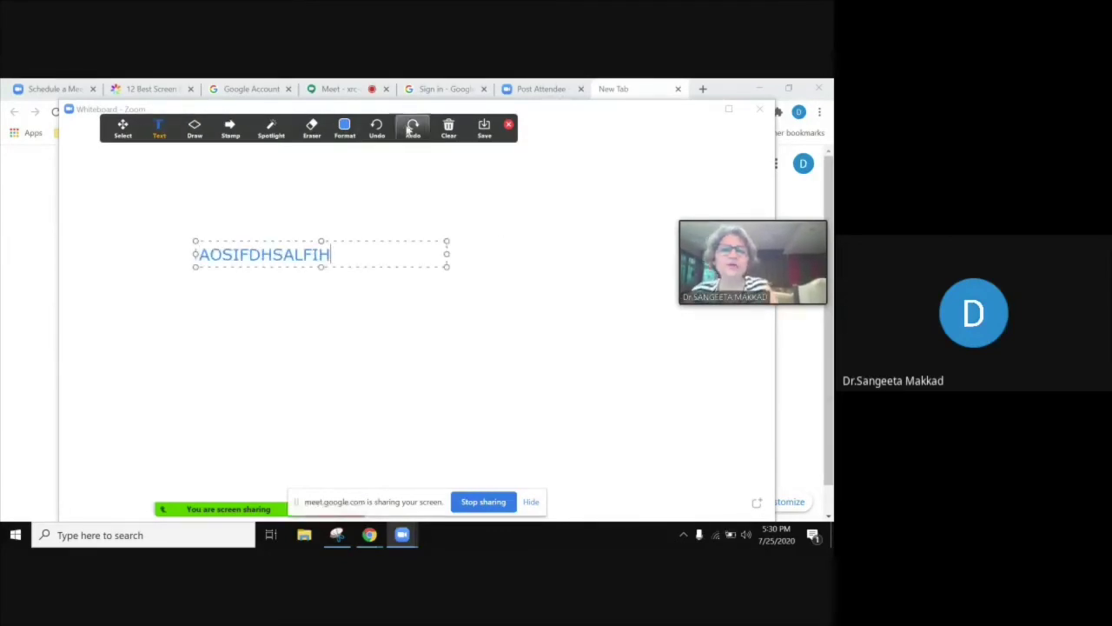
left_click(354, 127)
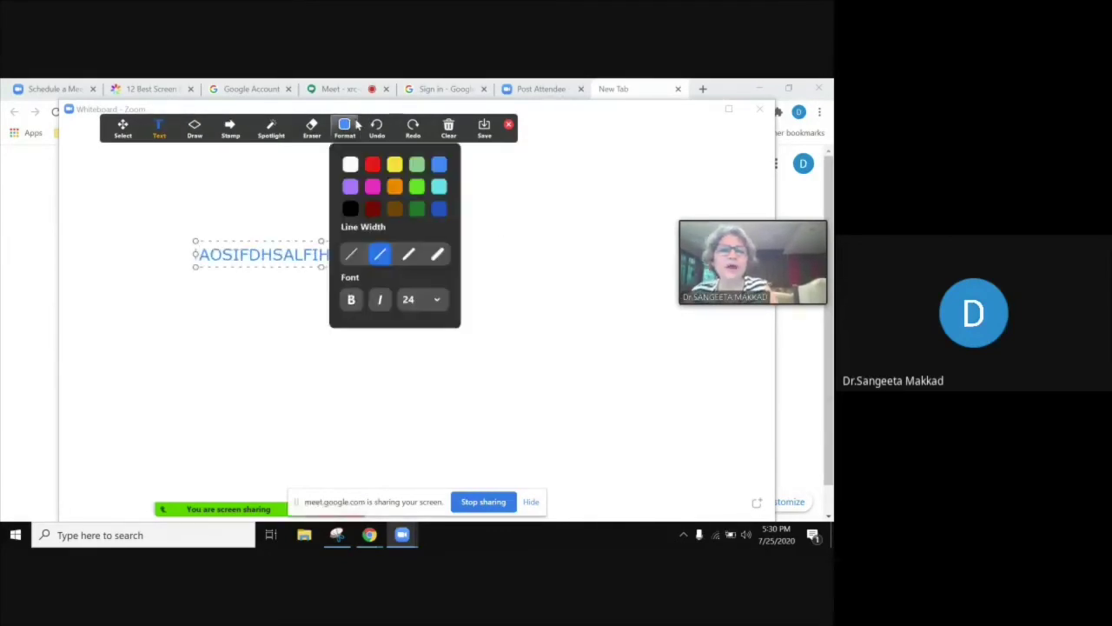
left_click(371, 165)
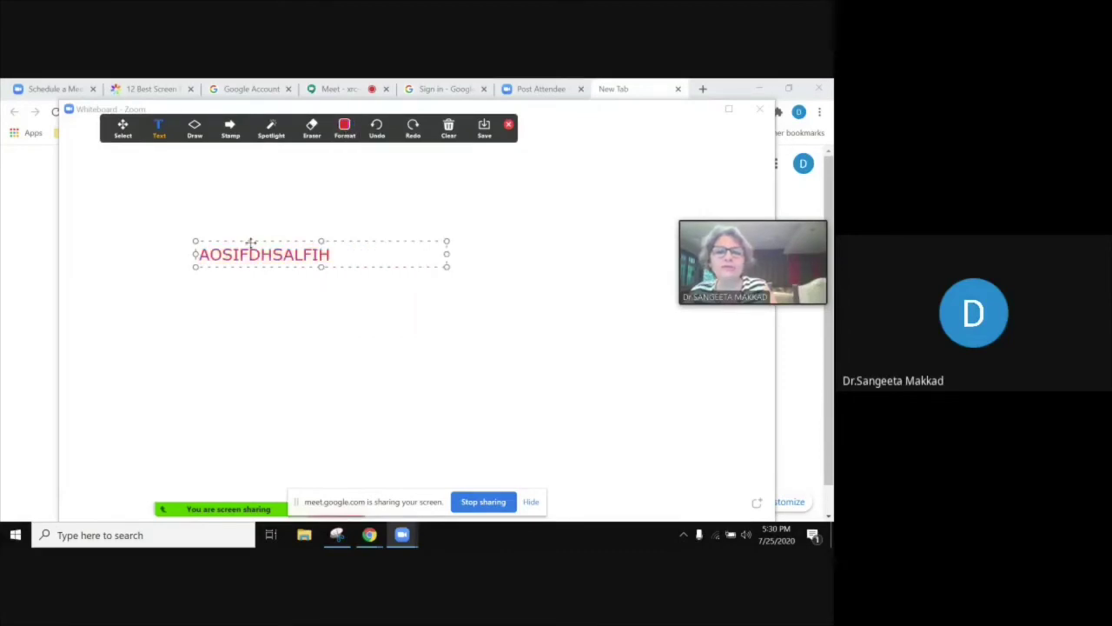
Add a second text "DLJFHEWILF" below the red text and colour it blue
left_click(206, 290)
left_click(206, 288)
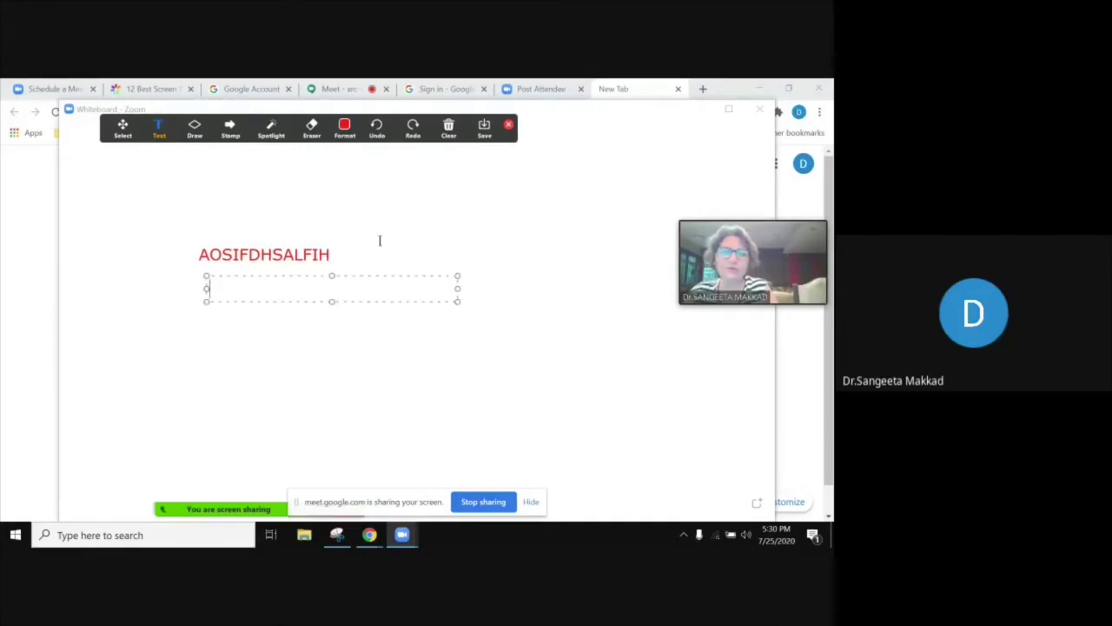
type("DLJFHEWILF")
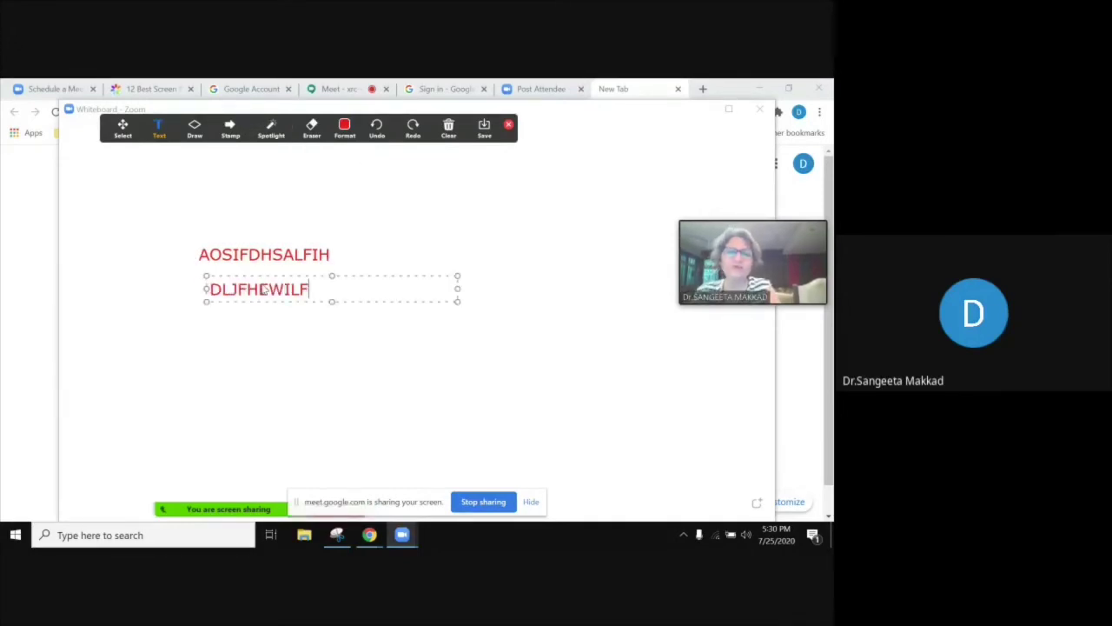
left_click(347, 130)
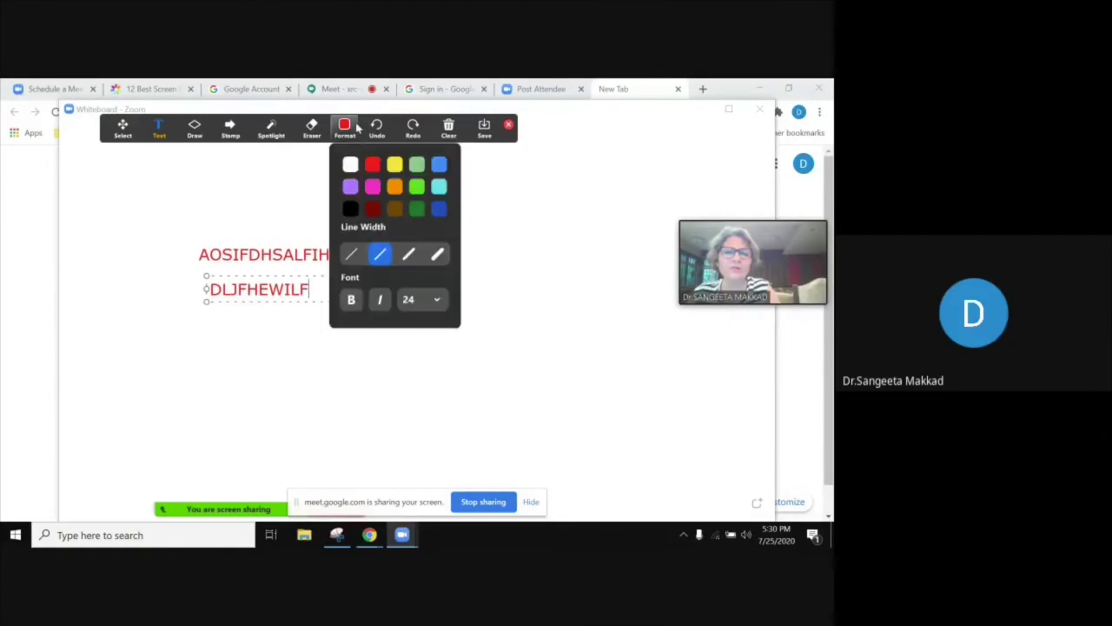
mouse_move(346, 133)
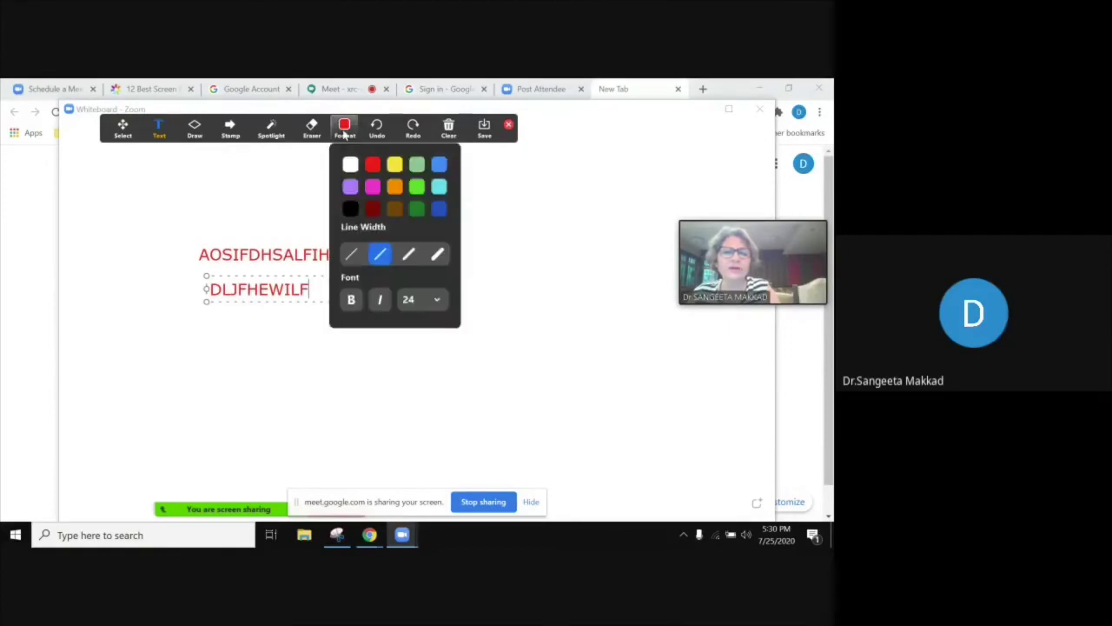
left_click(439, 168)
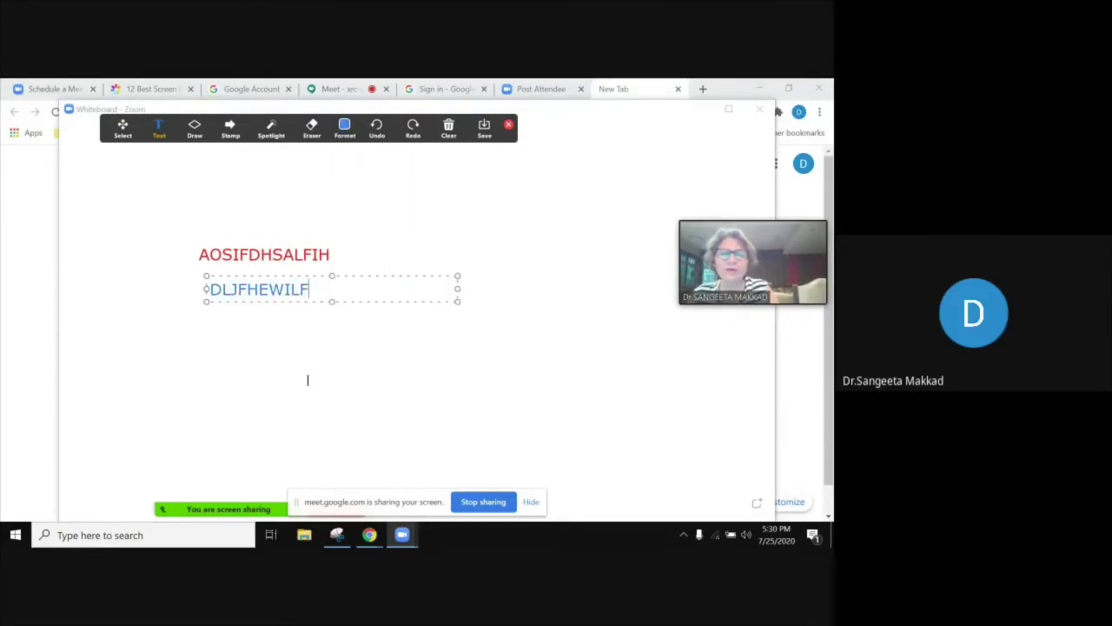
Set the font size of the blue text "DLJFHEWILF" to 18
mouse_move(337, 132)
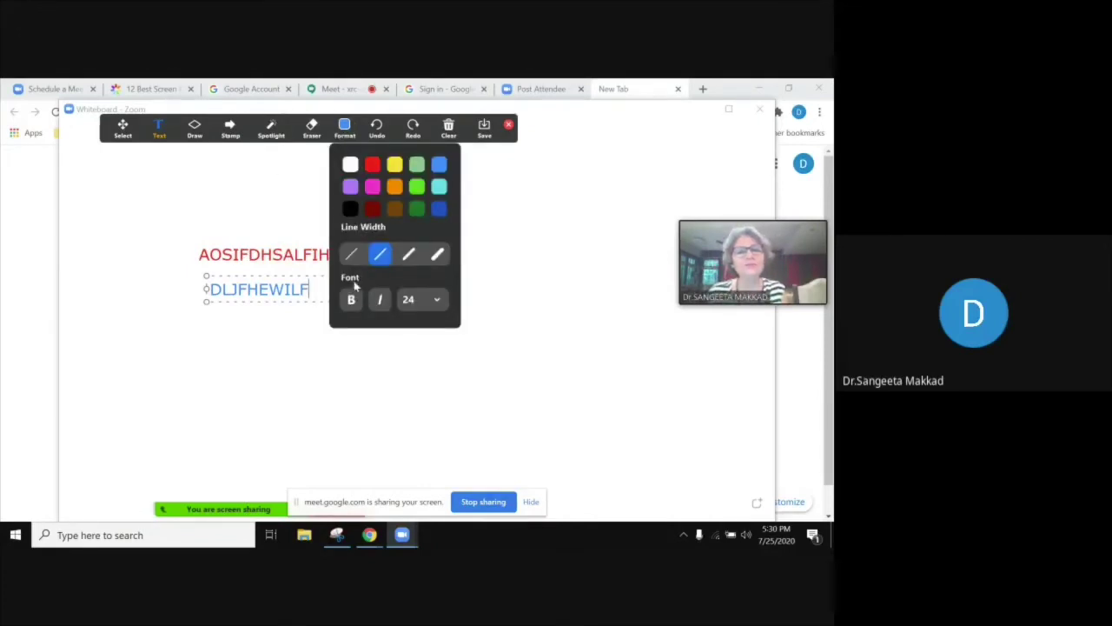
left_click(426, 304)
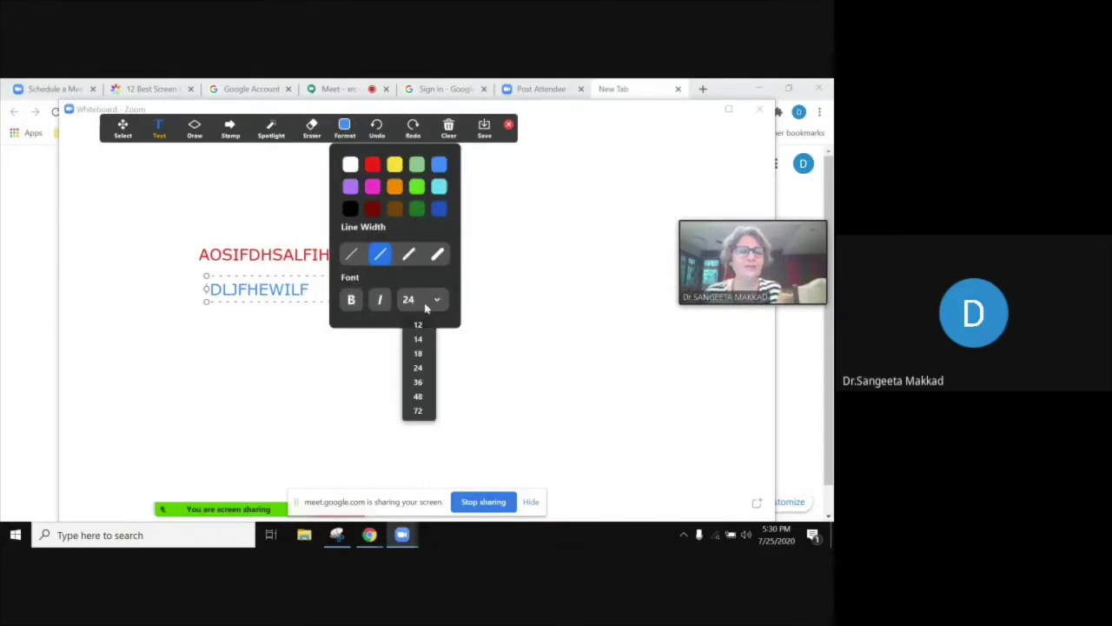
left_click(419, 353)
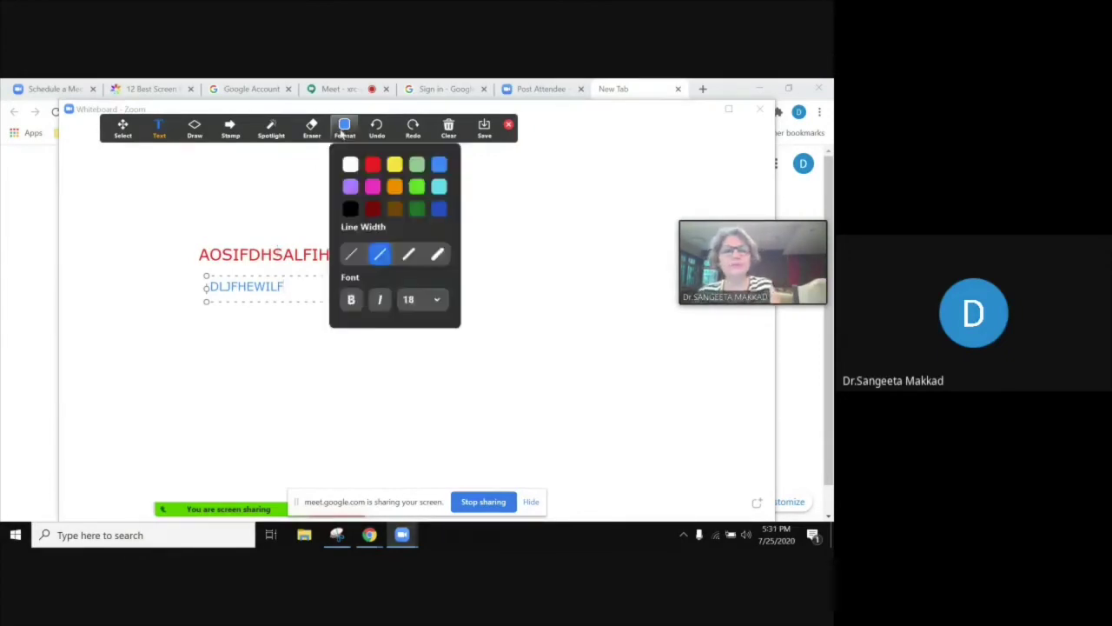
Undo the last whiteboard annotation and redo it, and place an empty text box beside the red text
left_click(377, 134)
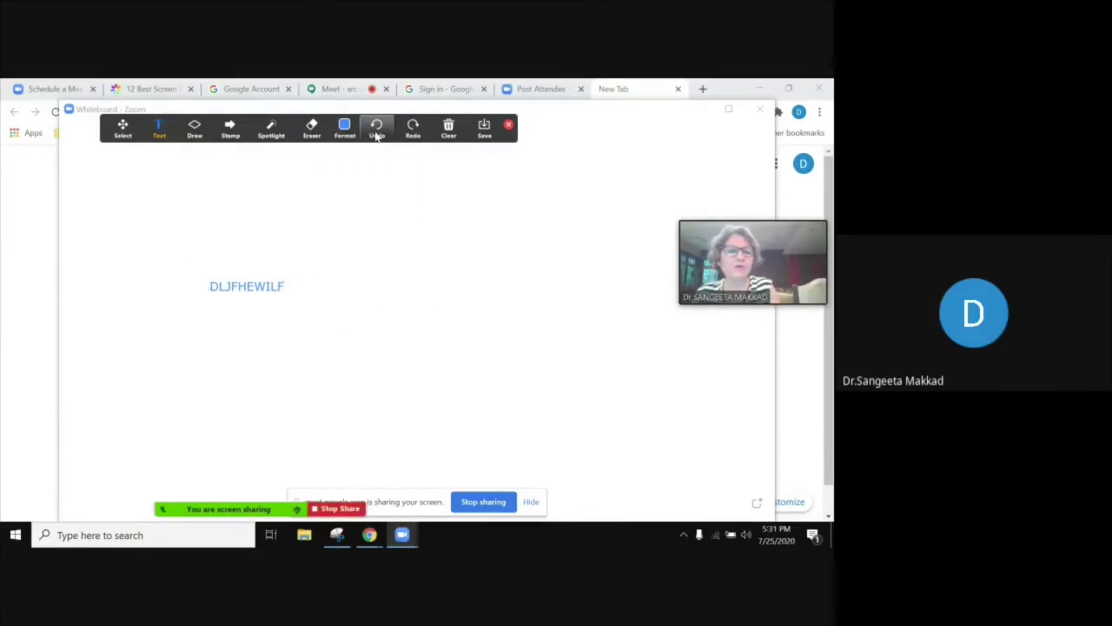
left_click(414, 132)
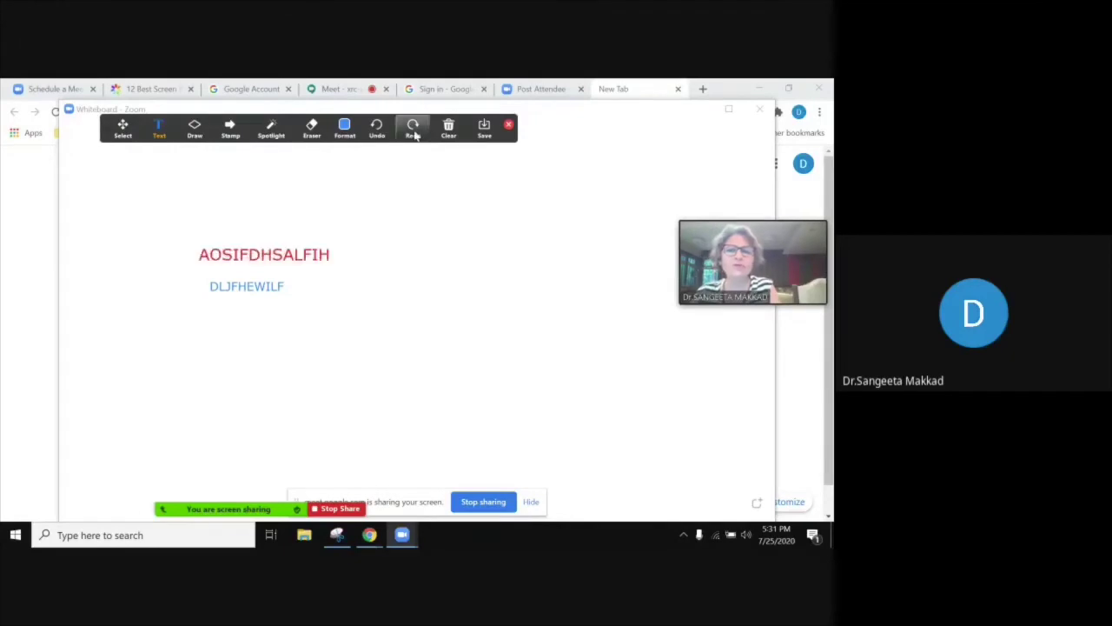
left_click(448, 132)
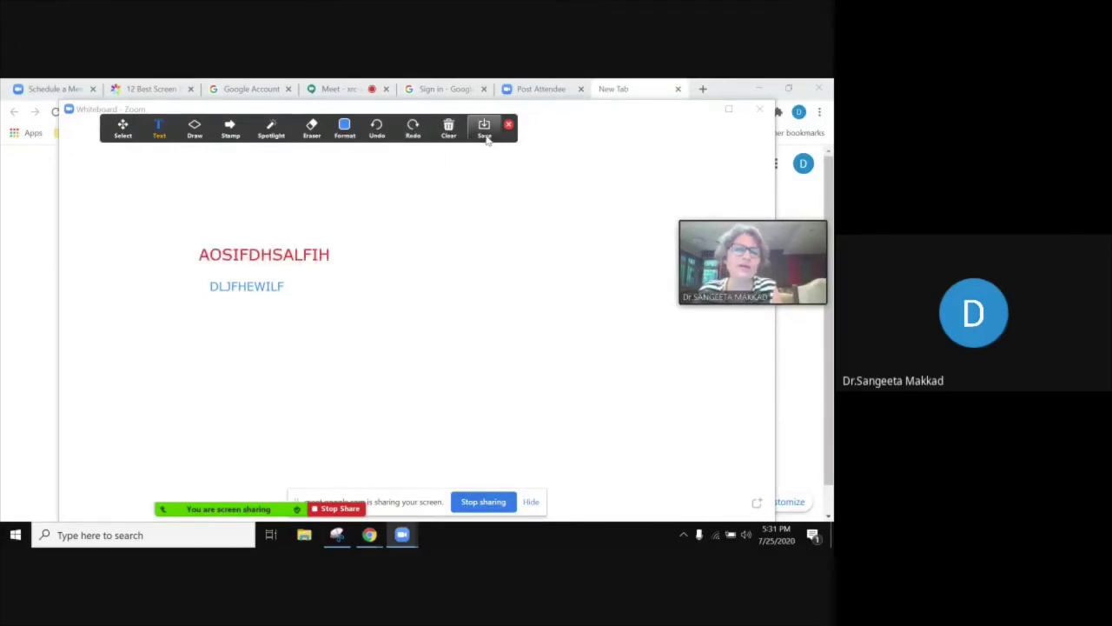
left_click(379, 252)
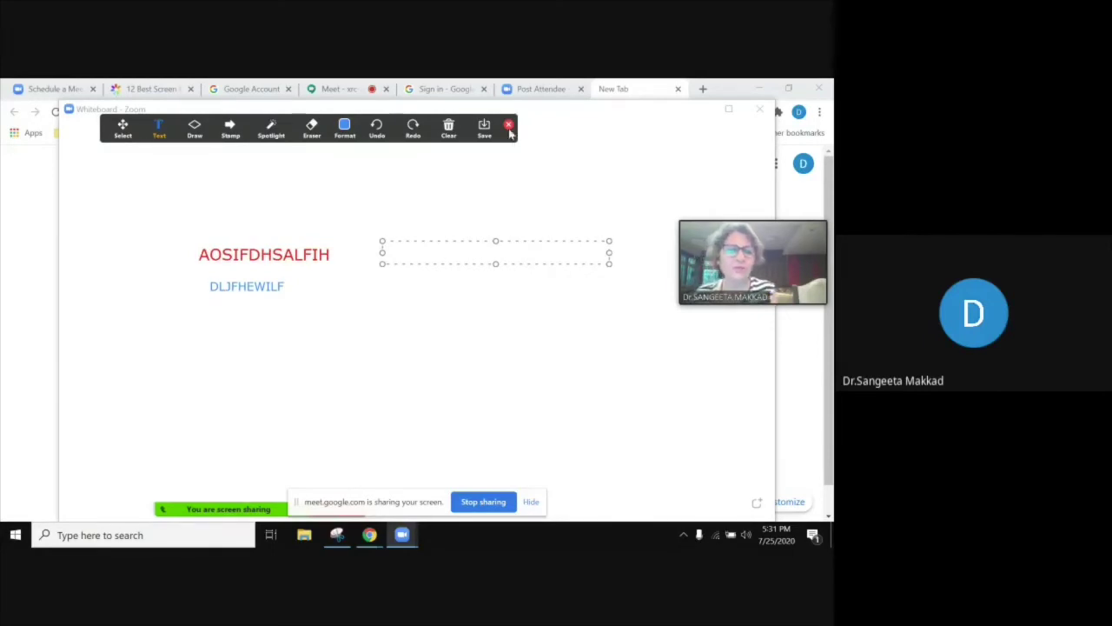
Move the annotation toolbar just below the blue text and undo the red text "AOSIFDHSALFIH"
mouse_move(389, 134)
left_mouse_down()
mouse_move(309, 410)
mouse_move(335, 308)
mouse_move(398, 332)
left_mouse_up()
left_click(397, 332)
left_click(354, 323)
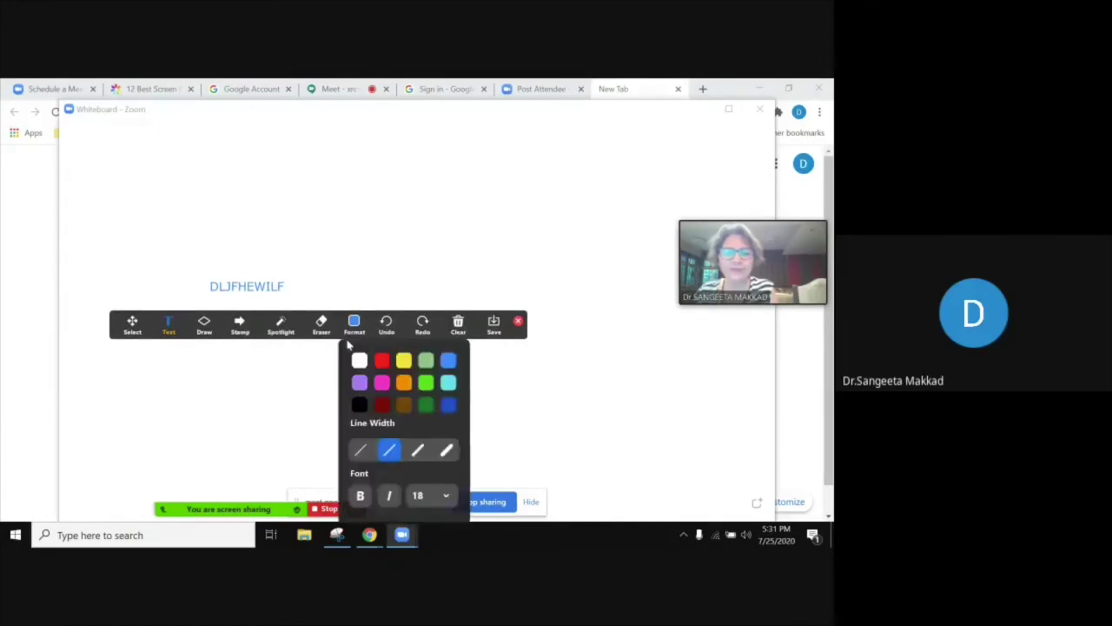
left_click(295, 323)
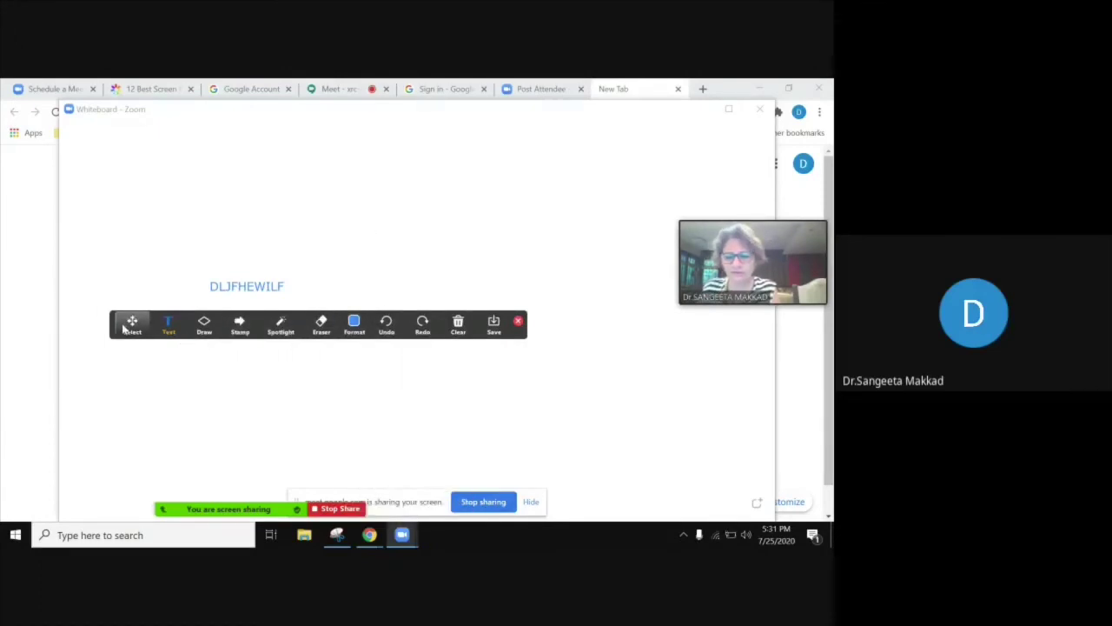
Move the annotation toolbar to the blank area above the blue text
left_click_drag(117, 323, 141, 214)
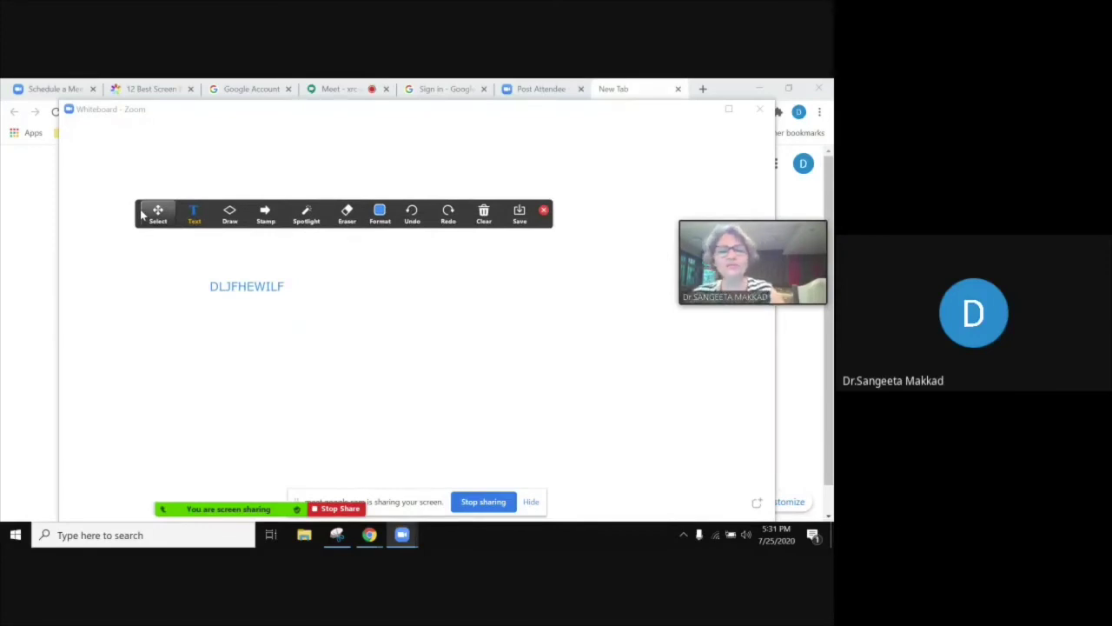
left_click_drag(141, 214, 147, 180)
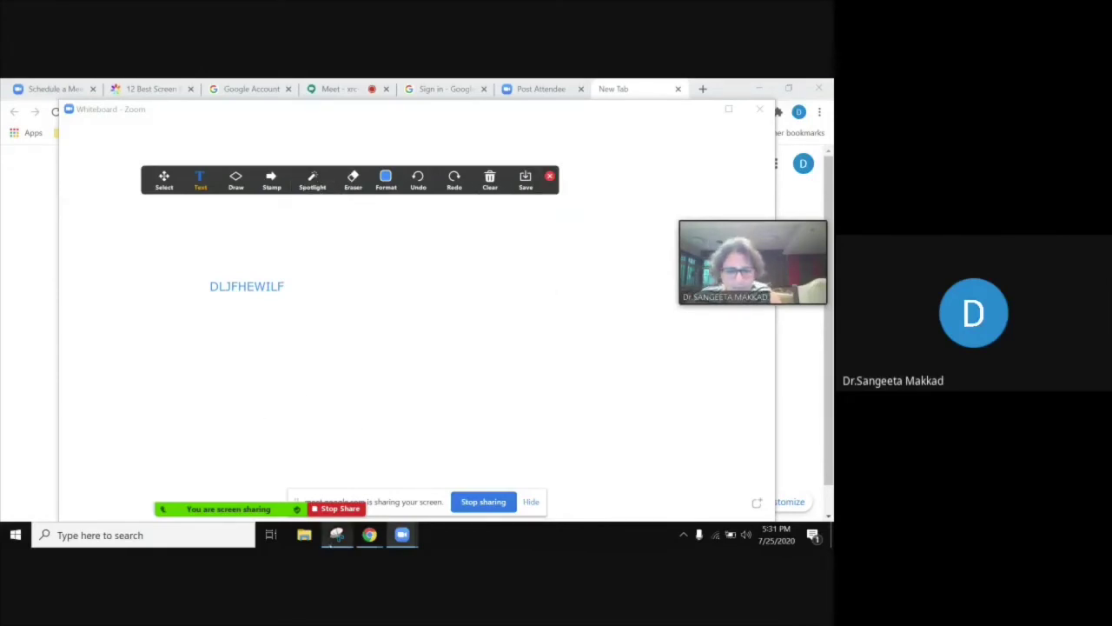
mouse_move(403, 537)
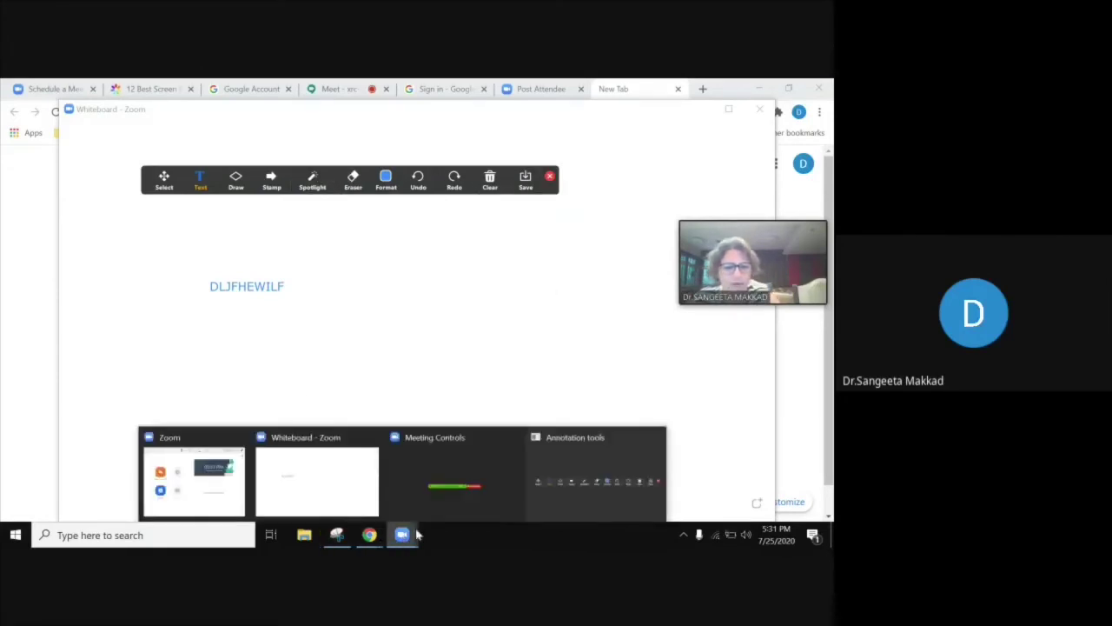
left_click(602, 464)
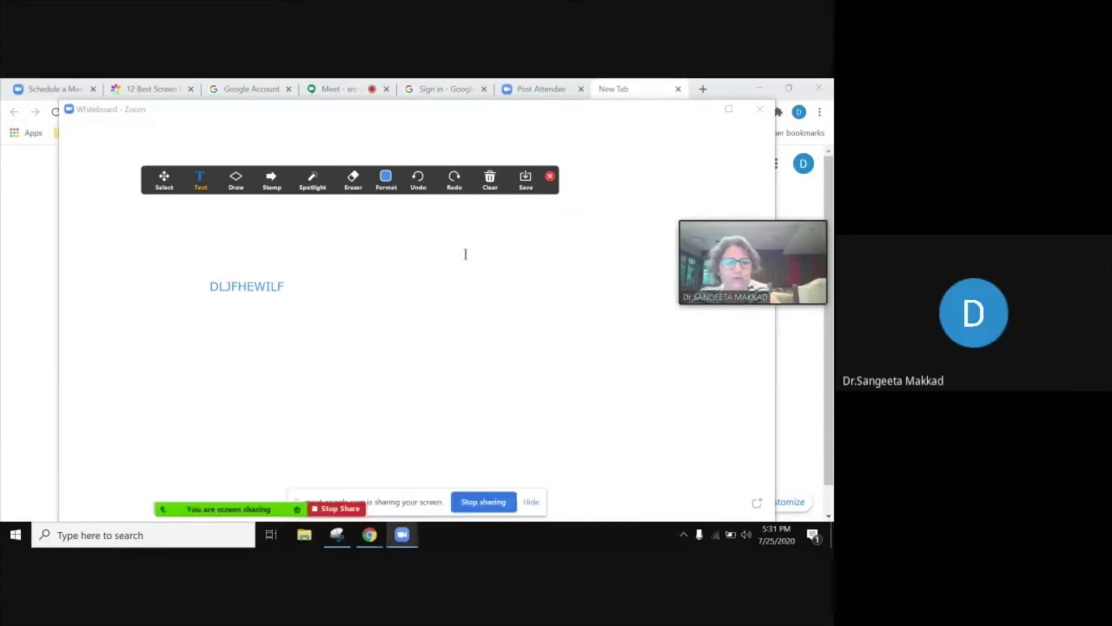
left_click(387, 178)
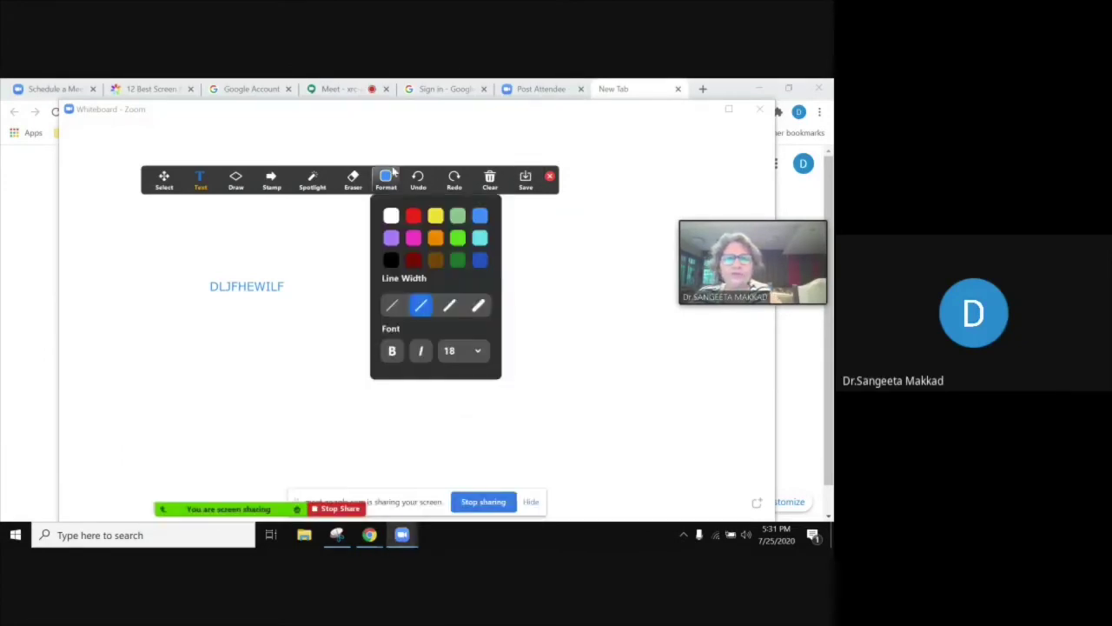
left_click(392, 174)
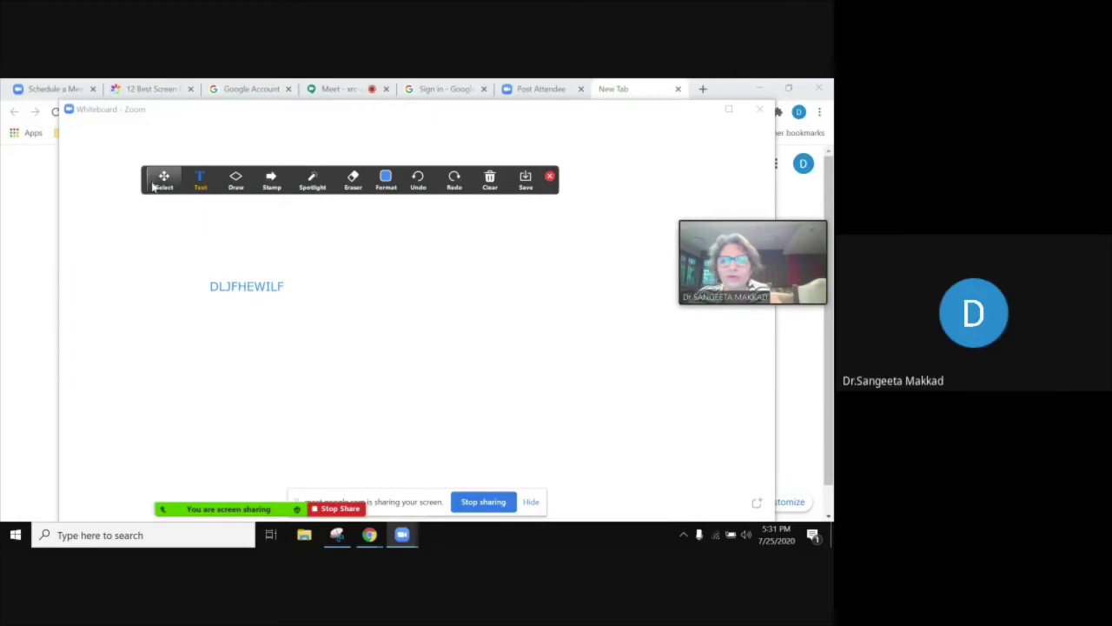
left_click_drag(148, 184, 160, 161)
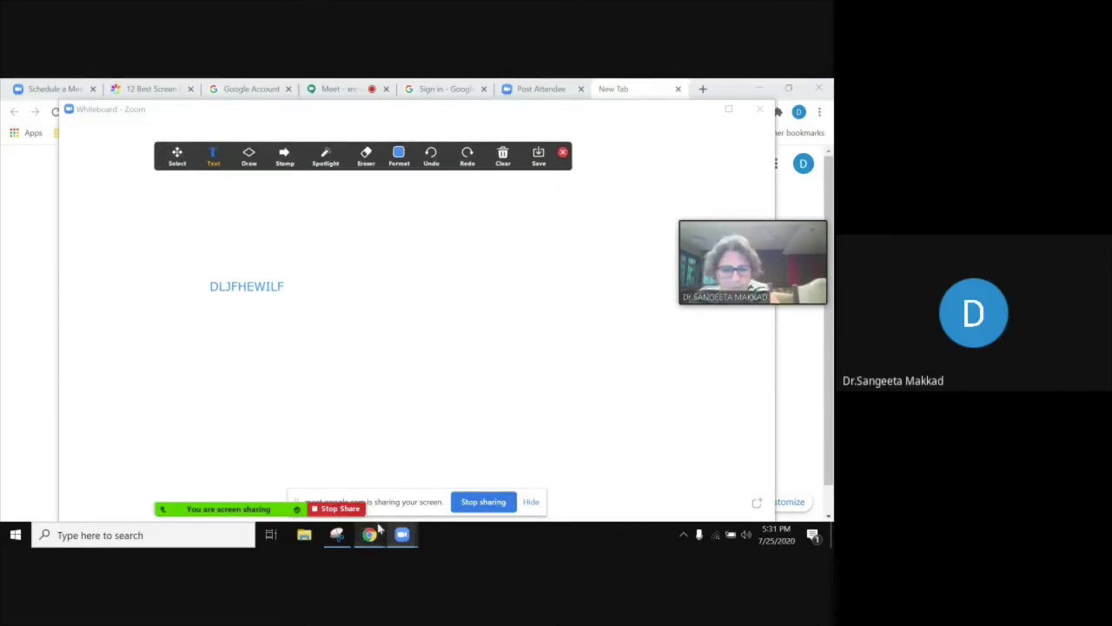
Try to close the shared Whiteboard window
mouse_move(403, 536)
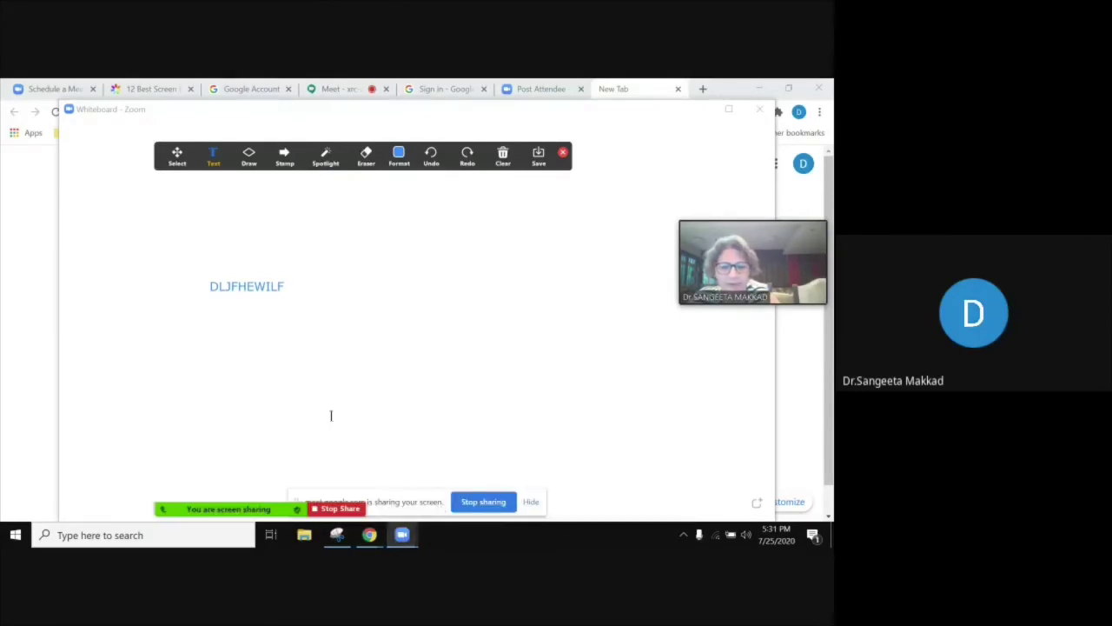
left_click(294, 501)
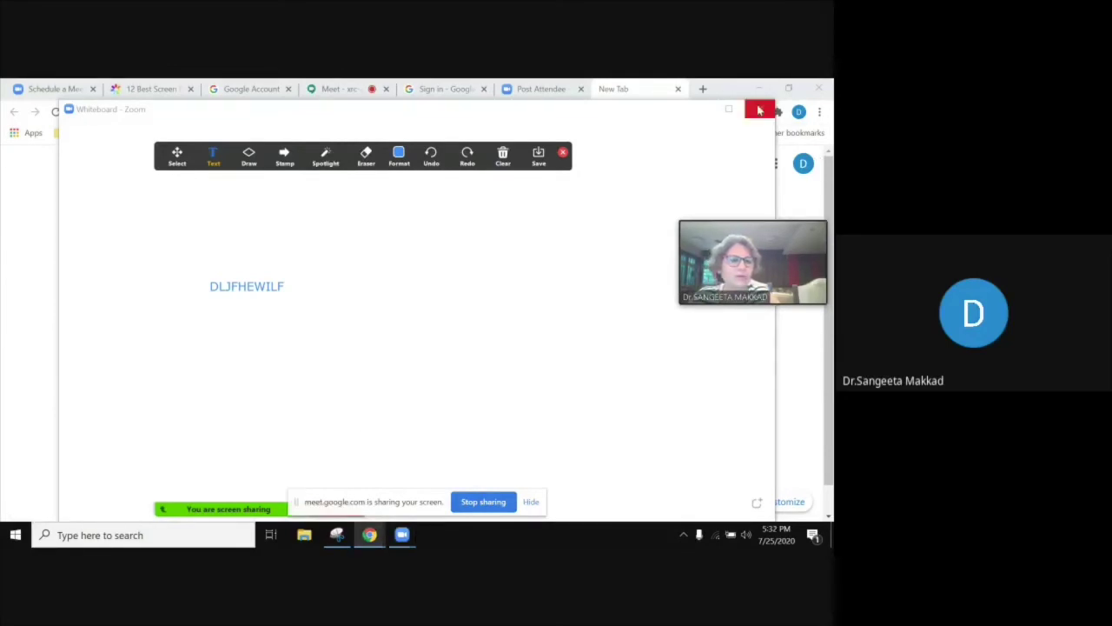
left_click(760, 111)
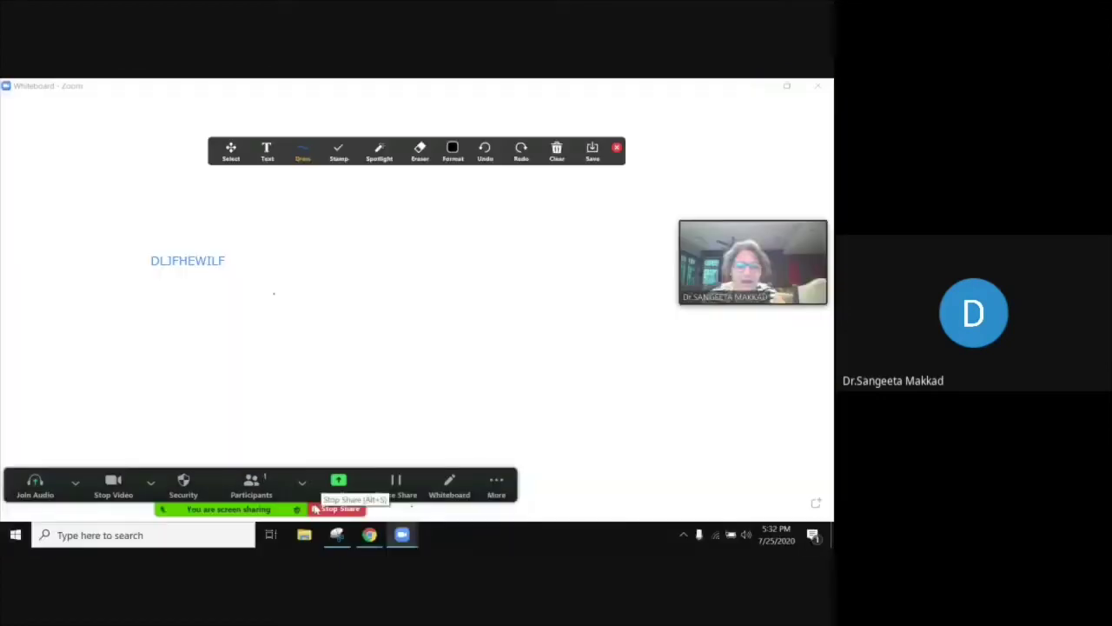
Examine the participant invite option and the additional meeting controls offered during screen sharing, including recording, annotation, and live-streaming options
left_click(302, 484)
left_click(490, 491)
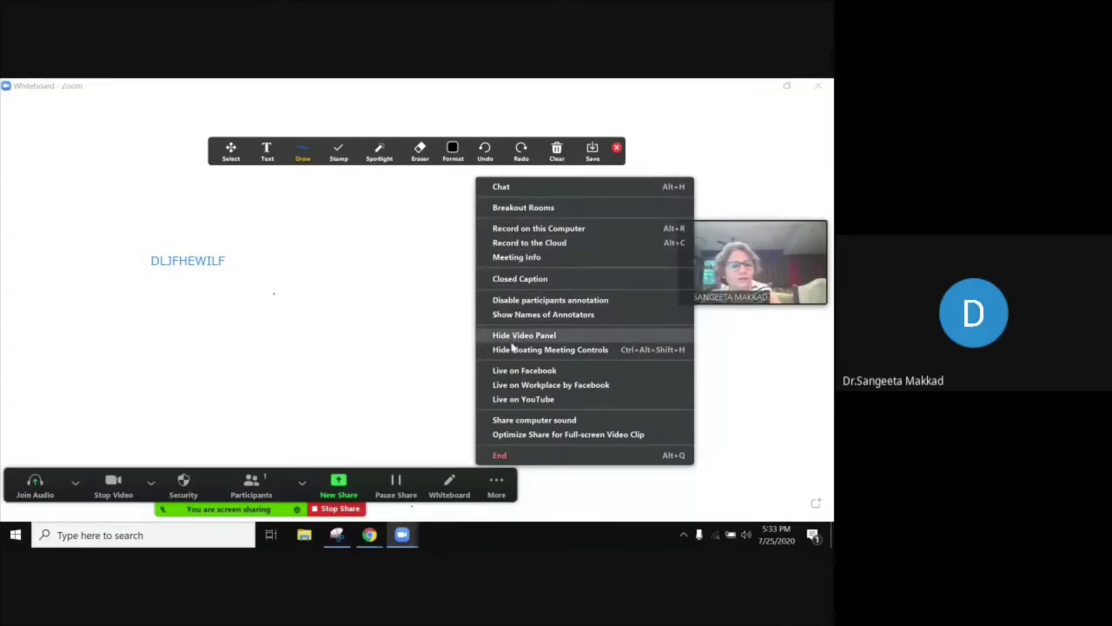
left_click(463, 528)
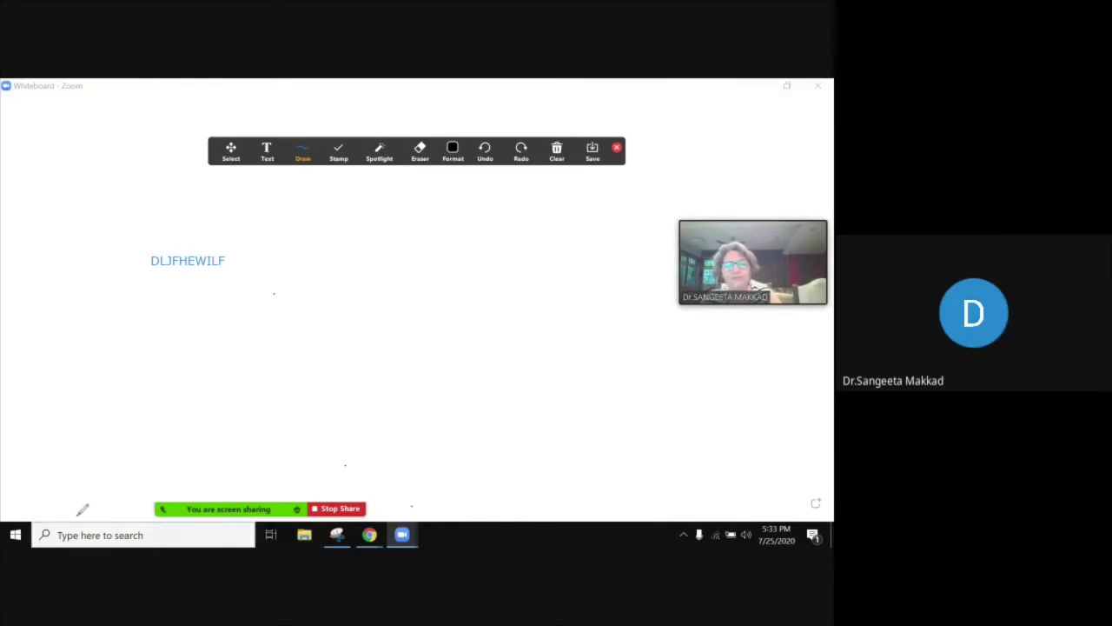
mouse_move(339, 511)
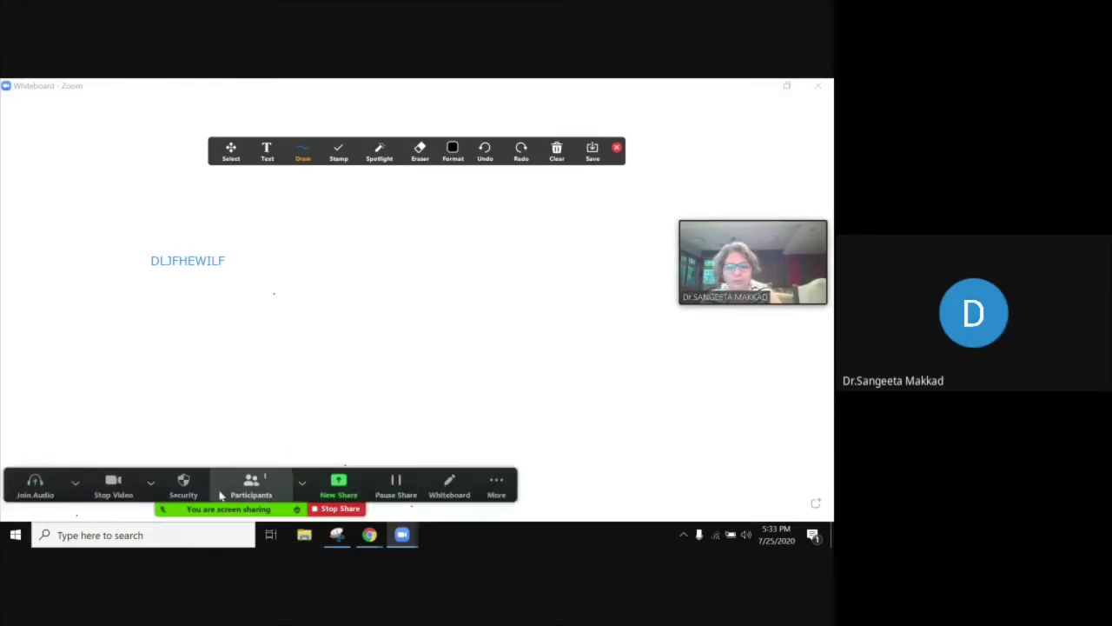
left_click(150, 482)
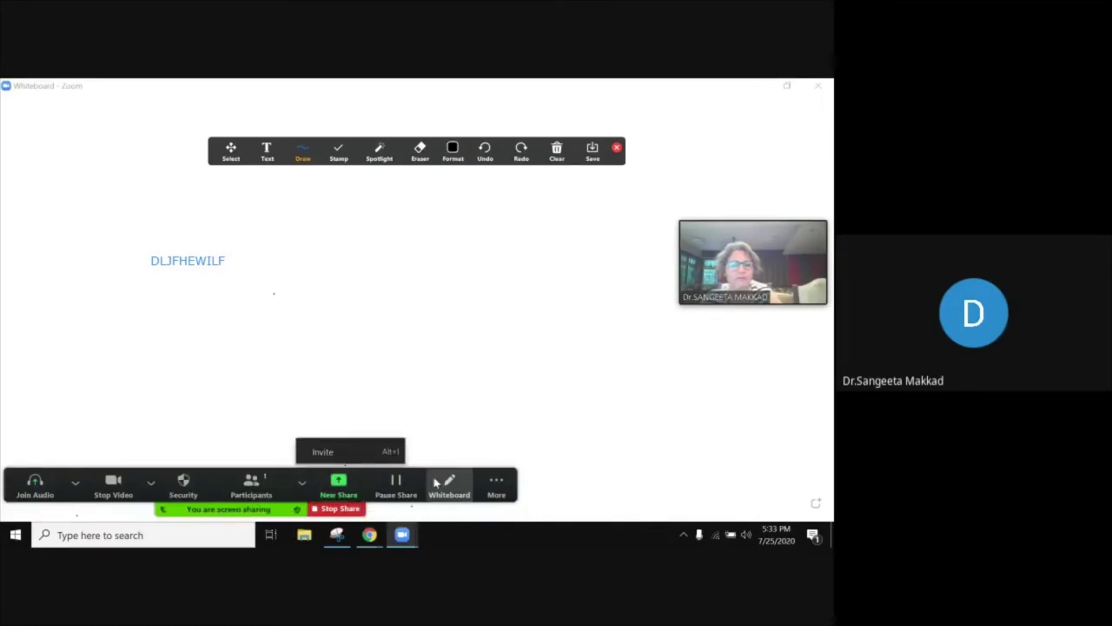
left_click(492, 491)
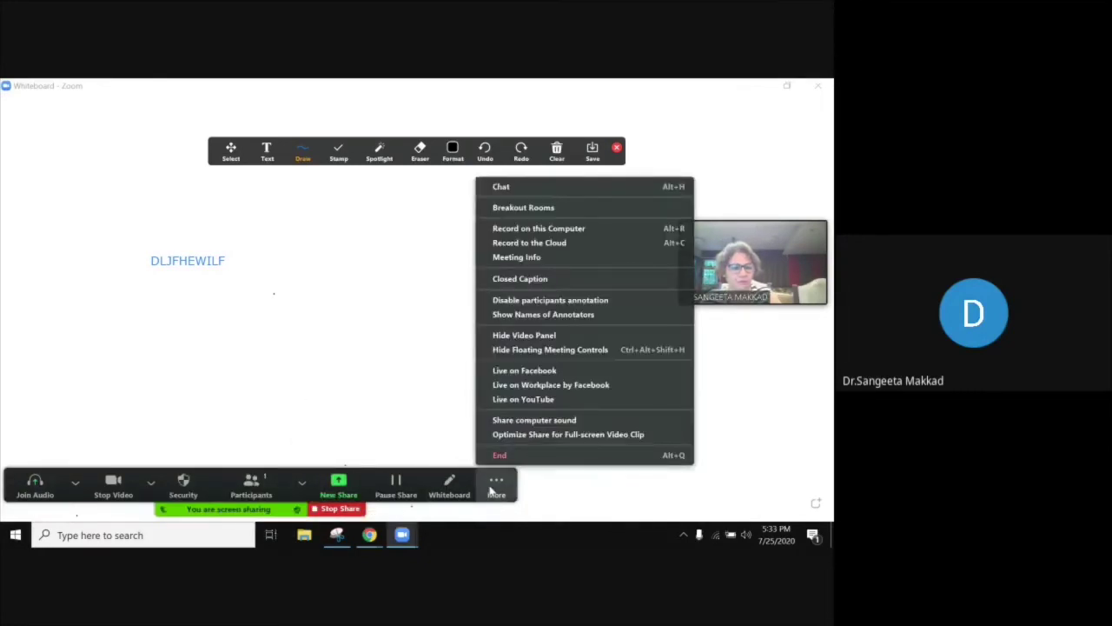
Disable participants' annotation on the shared whiteboard and stop the screen share
left_click(524, 301)
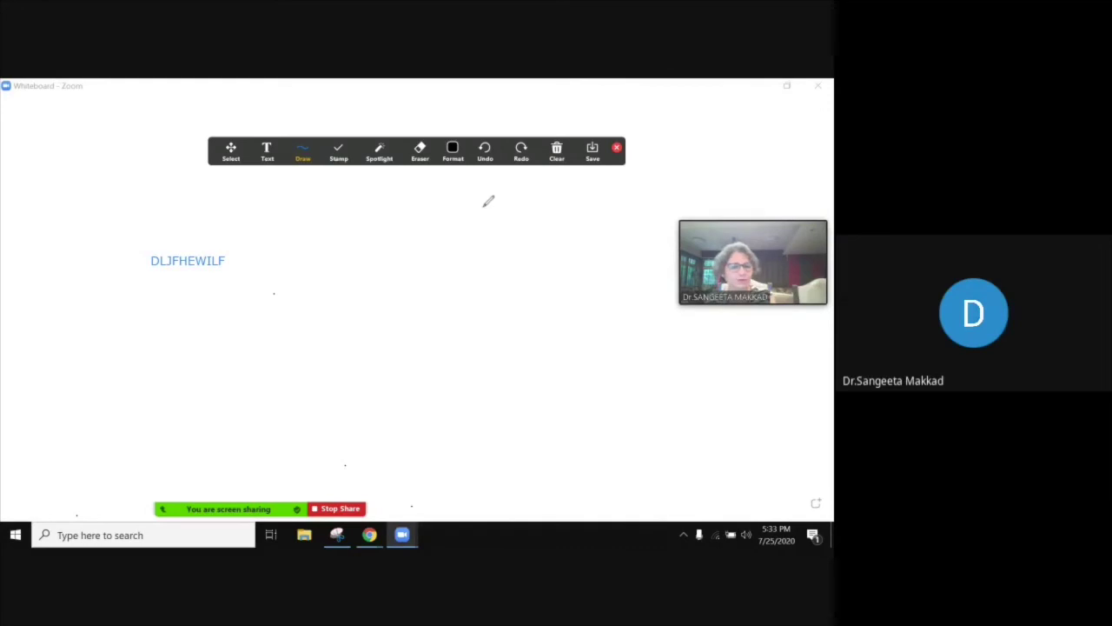
left_click(339, 509)
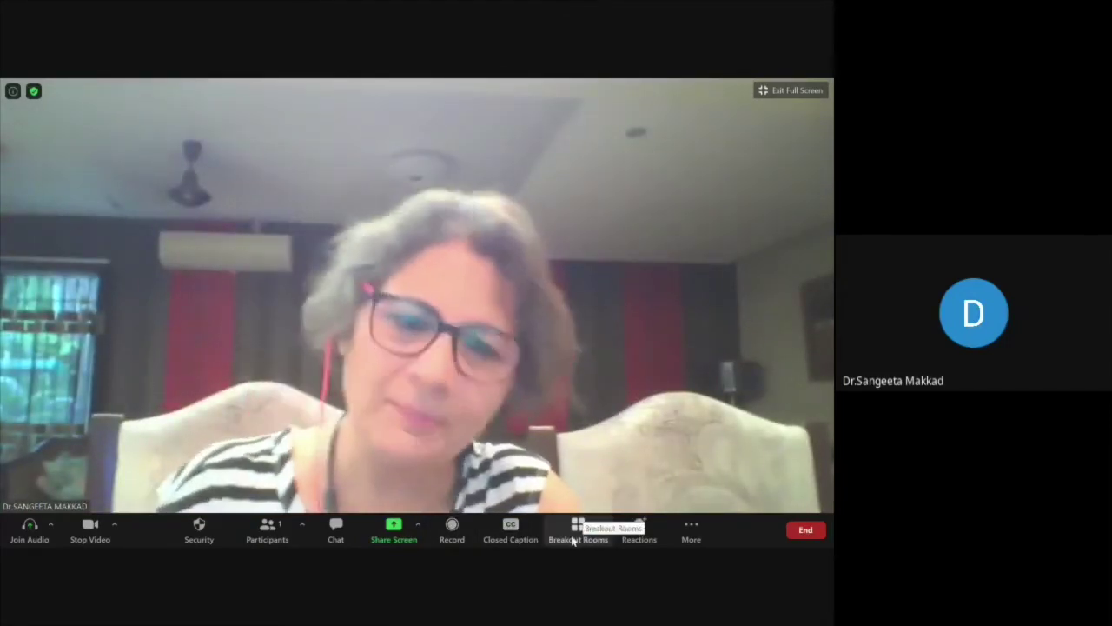
Review the available meeting reactions and the live-streaming options for Facebook, Workplace by Facebook, and YouTube
left_click(640, 530)
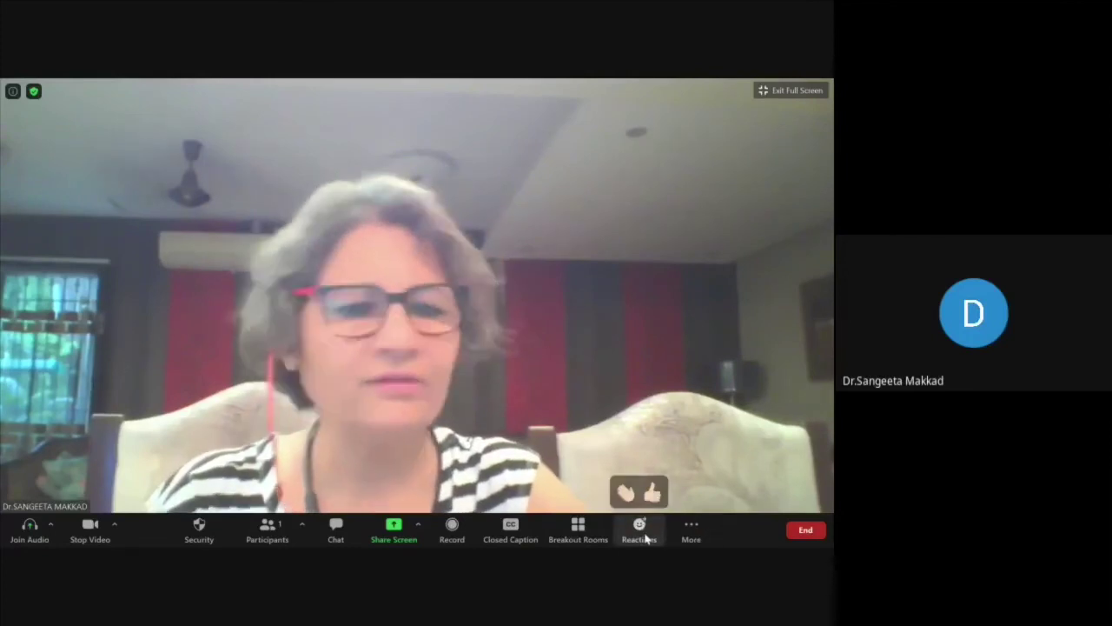
left_click(693, 532)
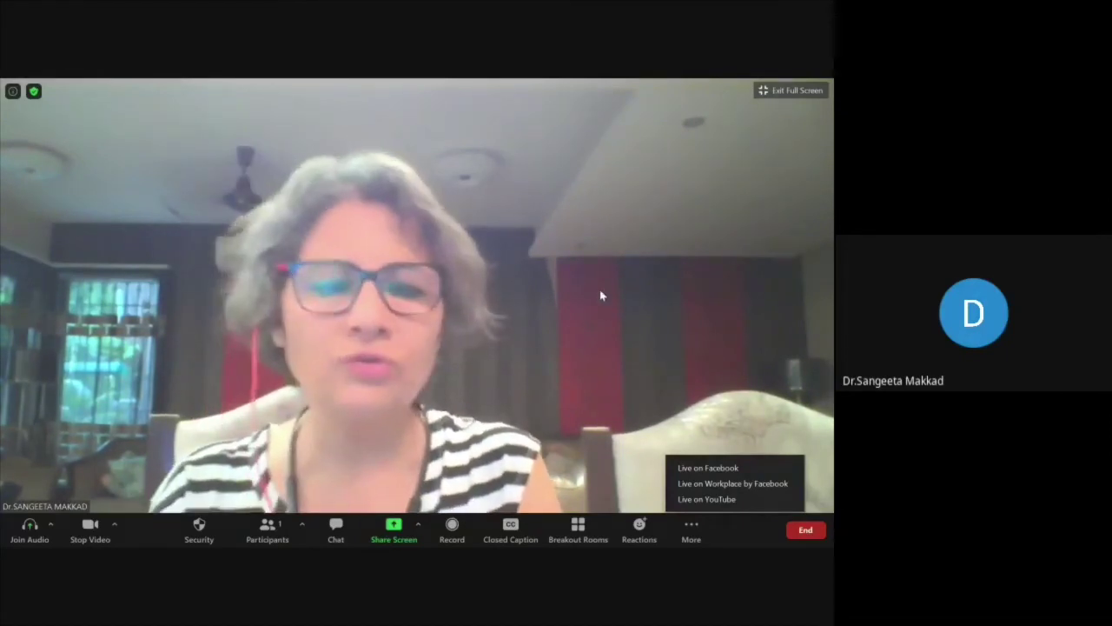
left_click(600, 290)
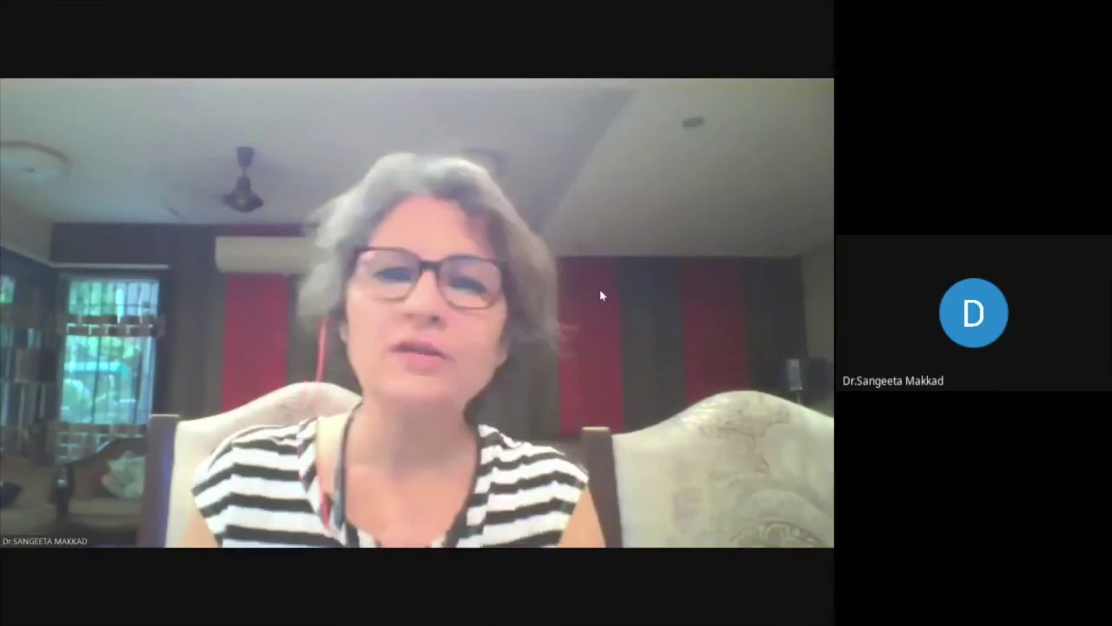
Open the choices for ending the meeting for all or leaving it
mouse_move(597, 290)
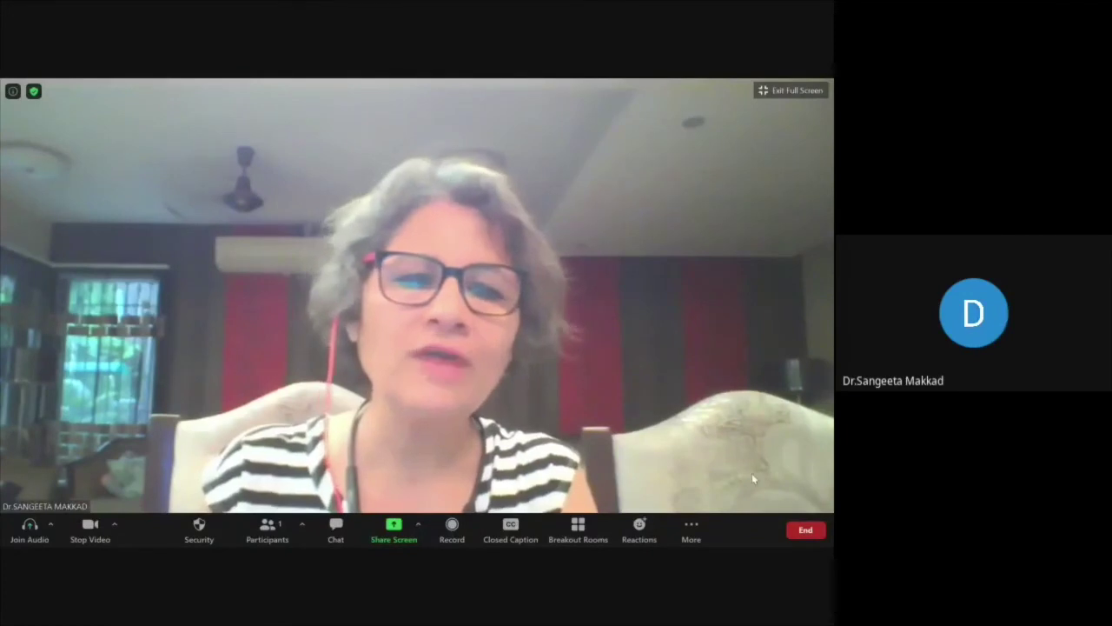
left_click(805, 531)
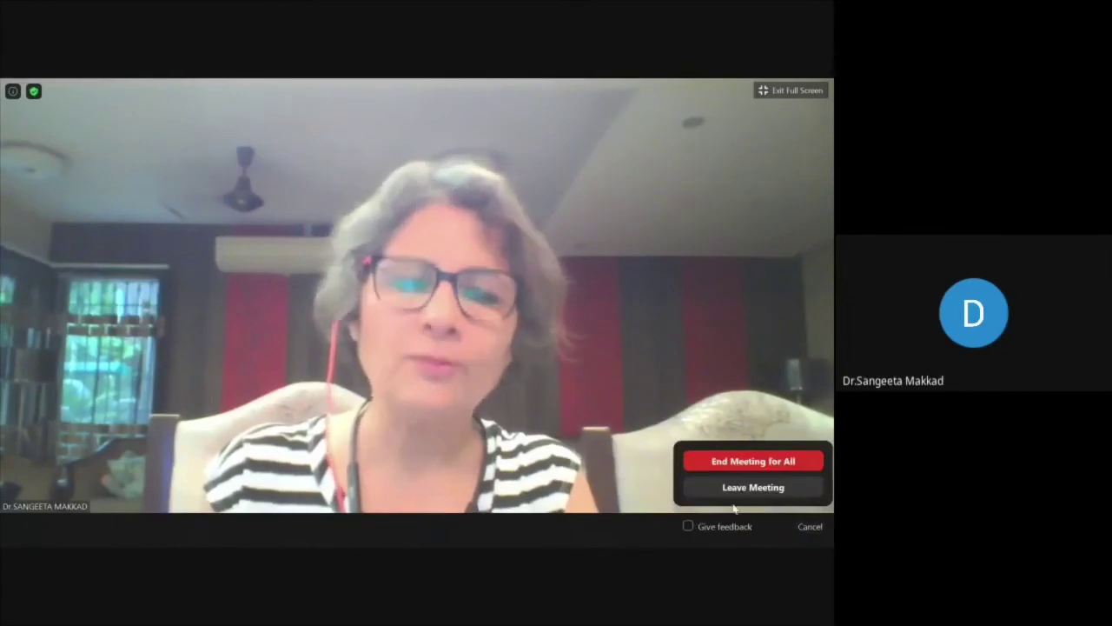